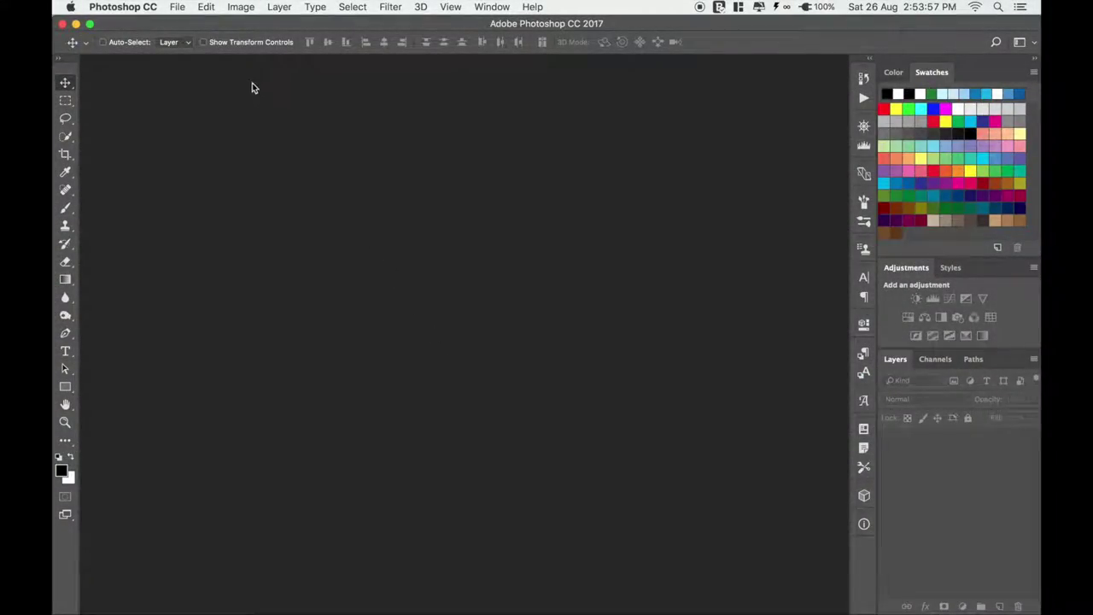
Step: Create a new transparent 5120 × 2880 px document from the Custom recent preset
left_click(178, 7)
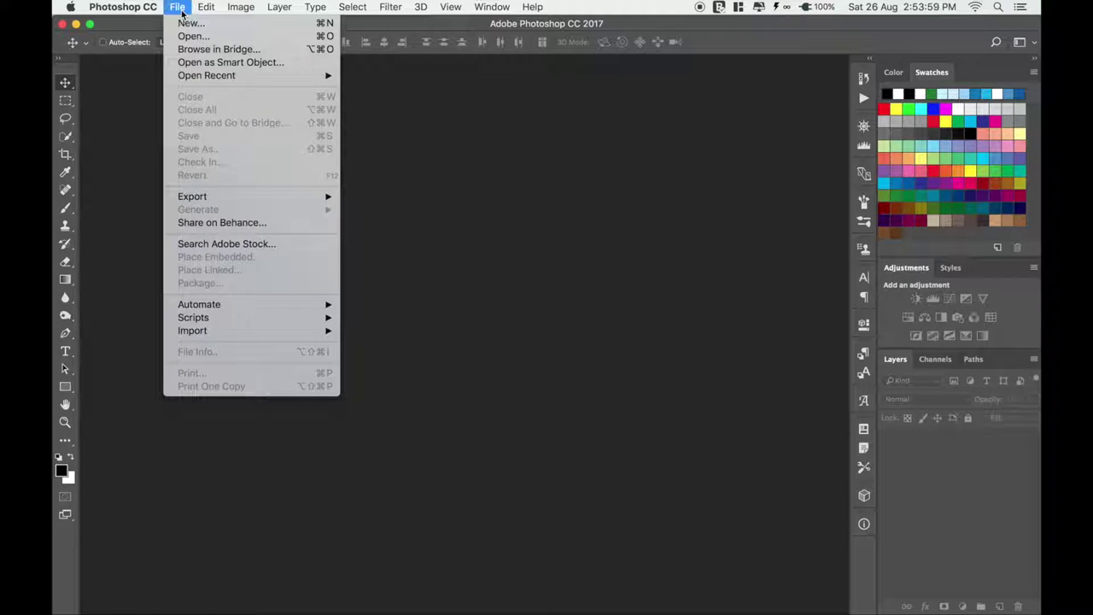
left_click(220, 28)
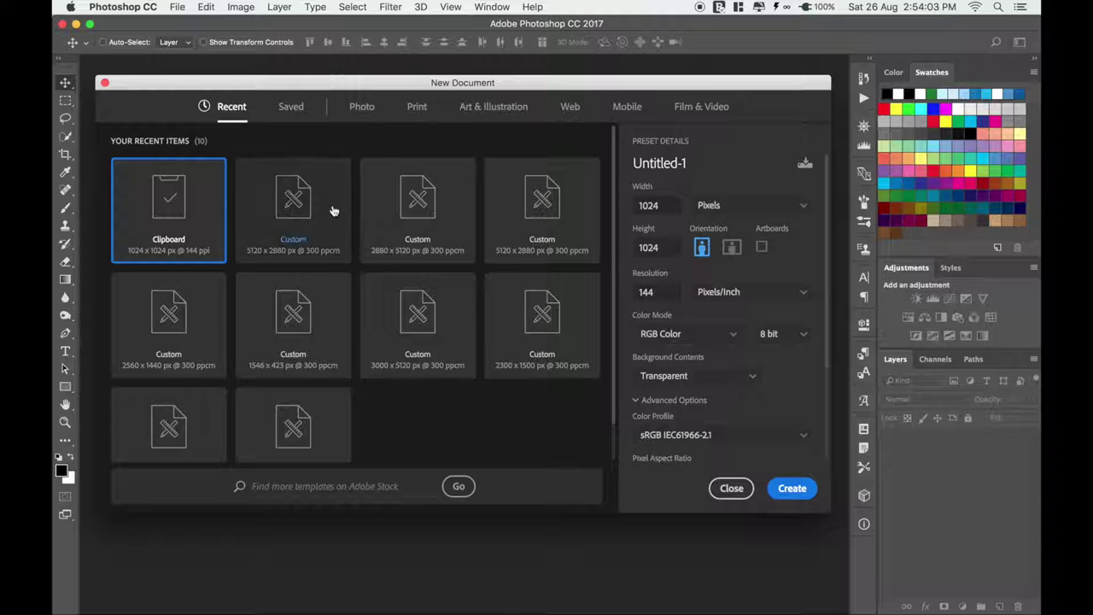
left_click(340, 214)
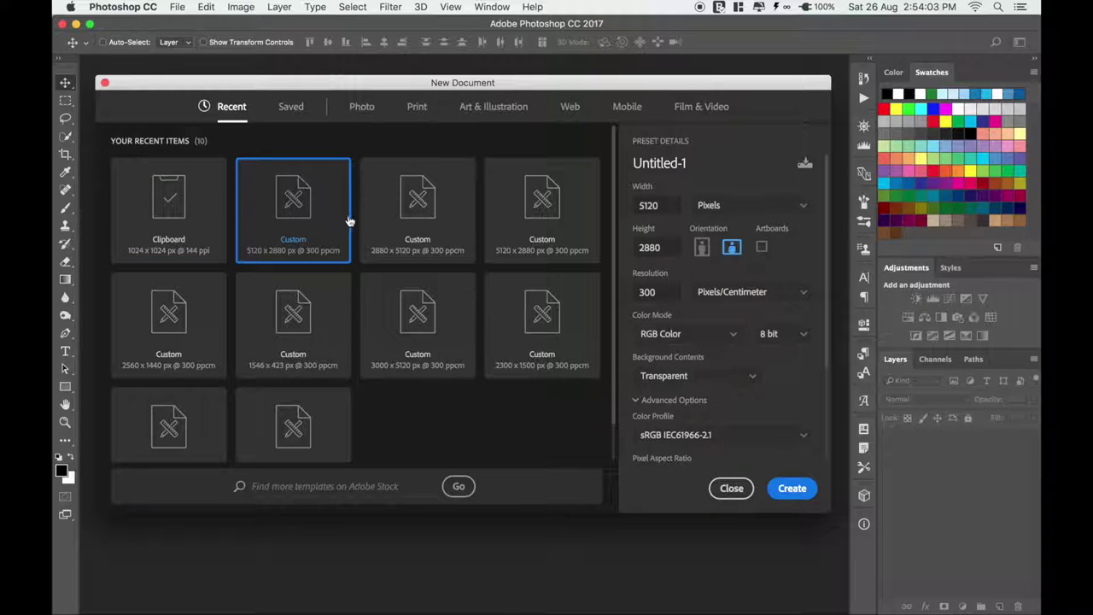
left_click(793, 490)
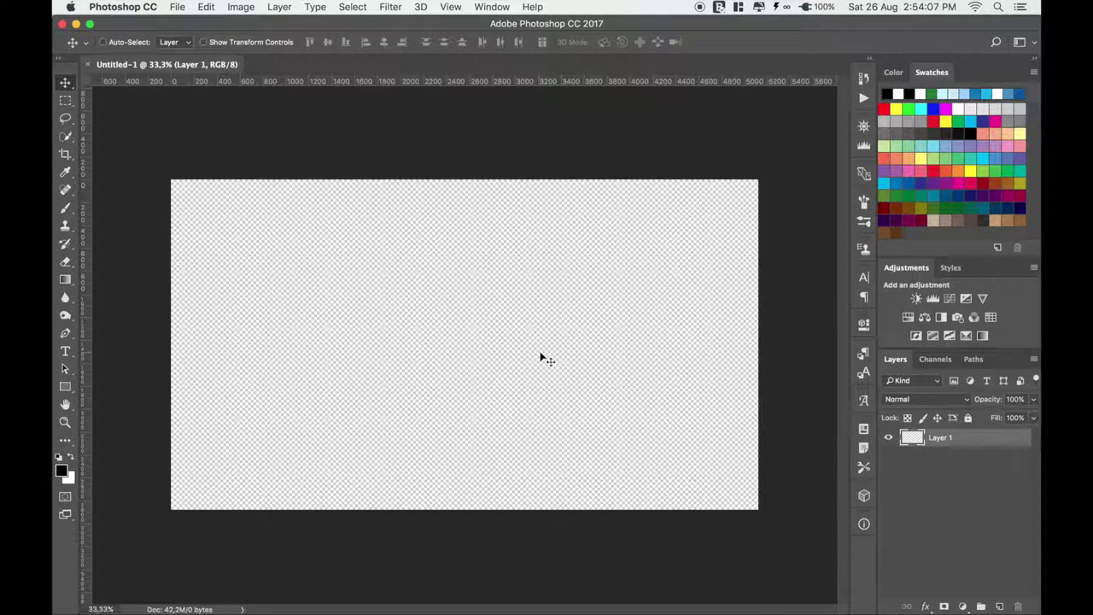
right_click(310, 65)
Step: Open desert_stock_1 and drag it onto the Untitled-1 canvas as a new layer
left_click(358, 134)
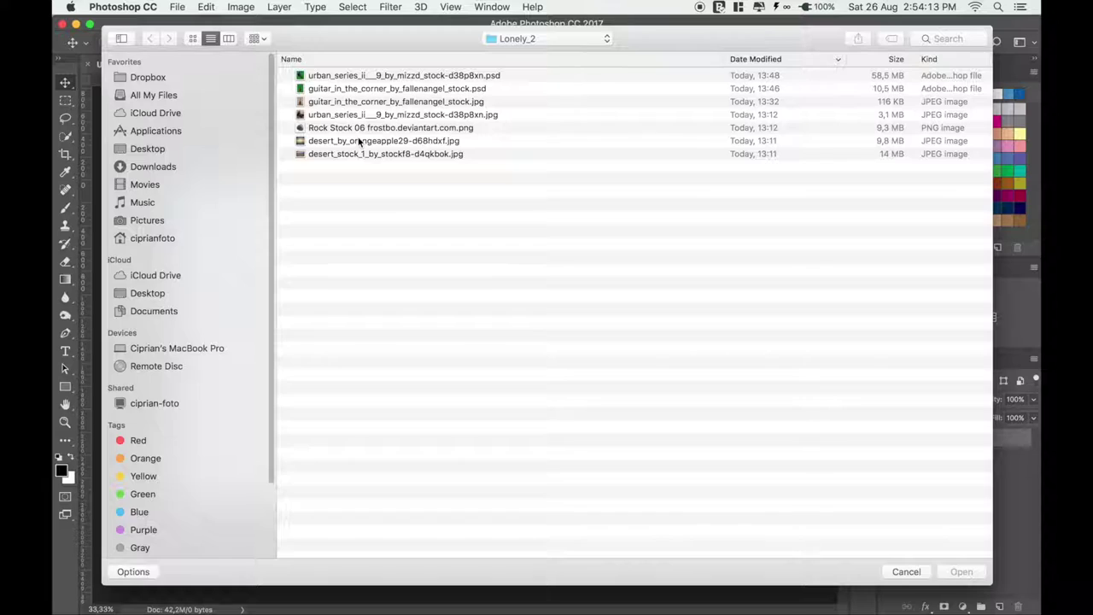
double_click(361, 153)
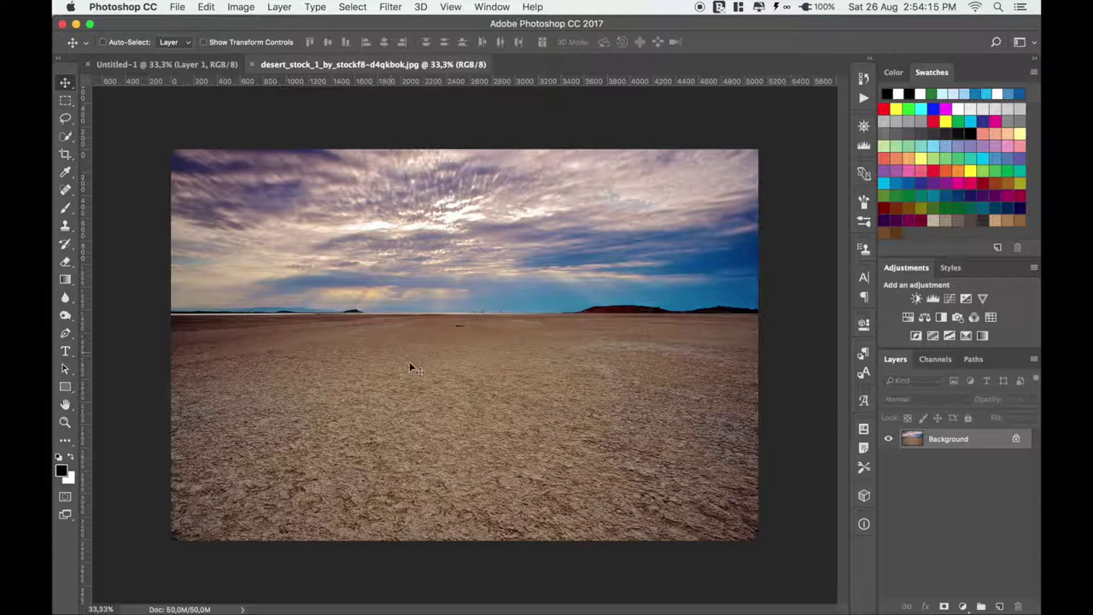
mouse_move(455, 439)
left_mouse_down()
mouse_move(205, 64)
mouse_move(463, 416)
left_mouse_up()
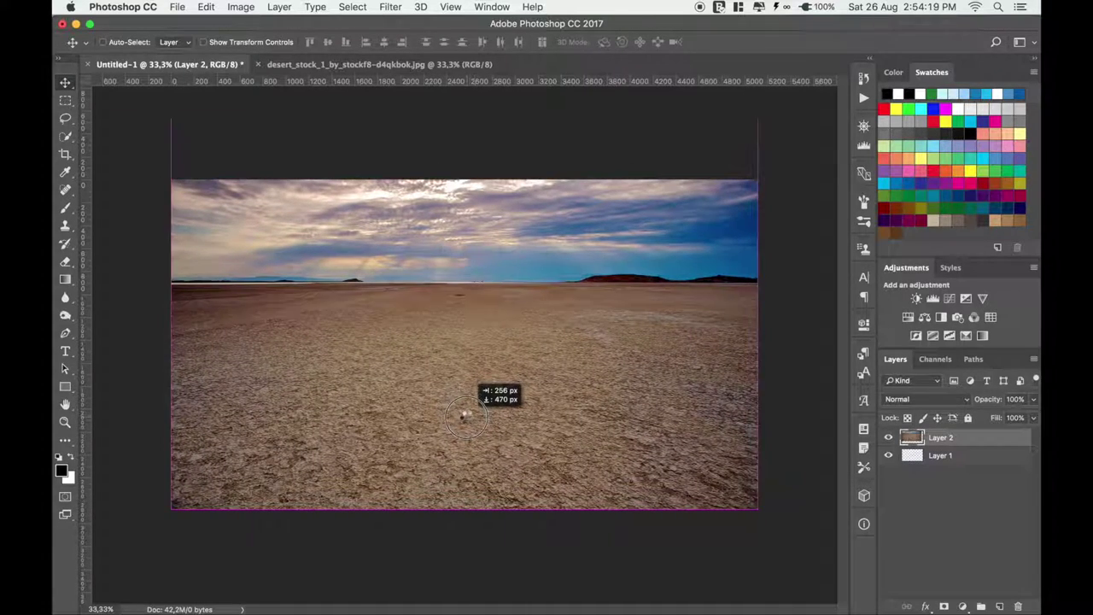
left_click_drag(464, 415, 466, 420)
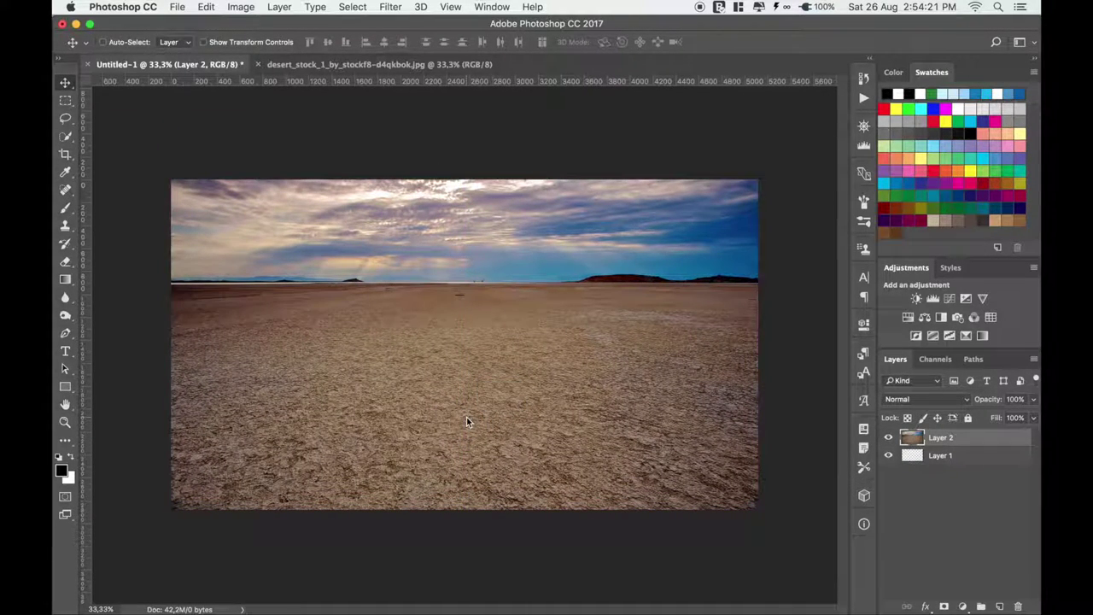
key("super+minus")
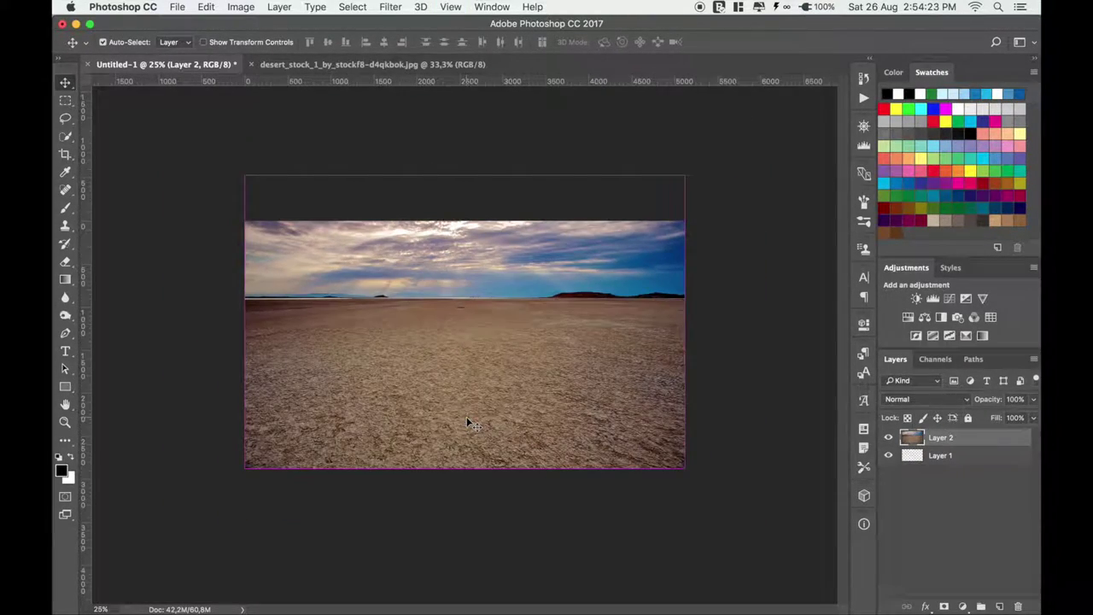
key("super+t")
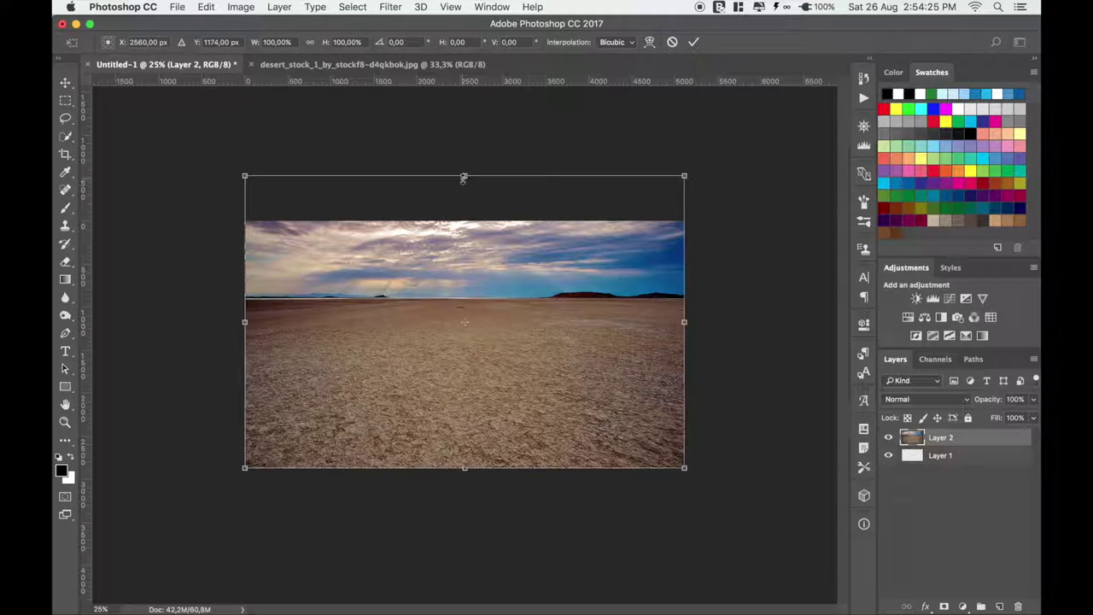
Step: Free-transform the desert photo wider and flatter across the canvas, then commit
left_click_drag(463, 177, 465, 277)
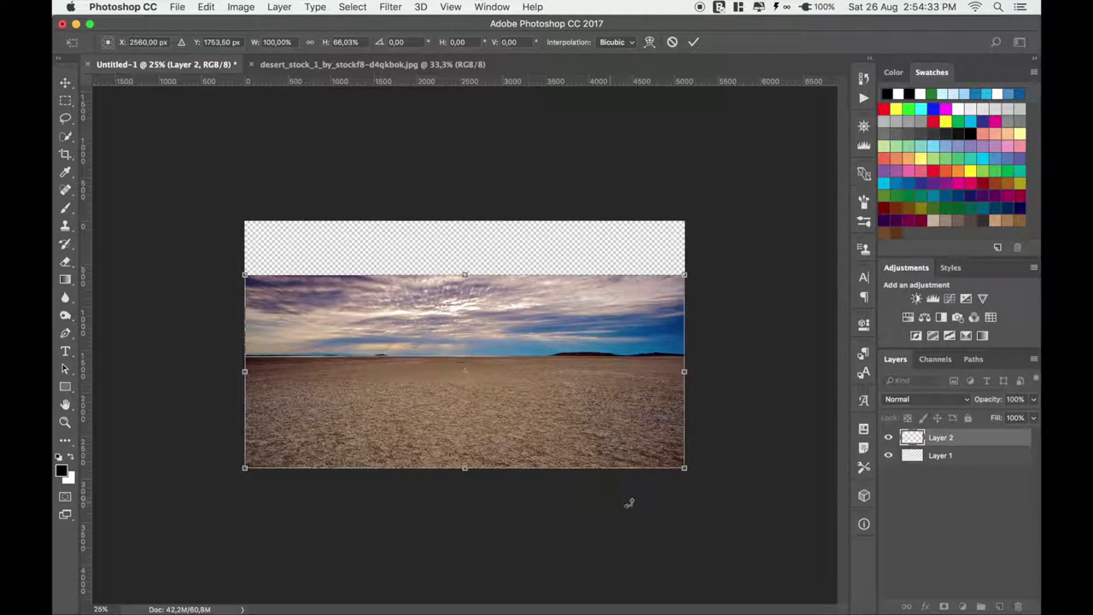
left_click_drag(684, 467, 706, 477)
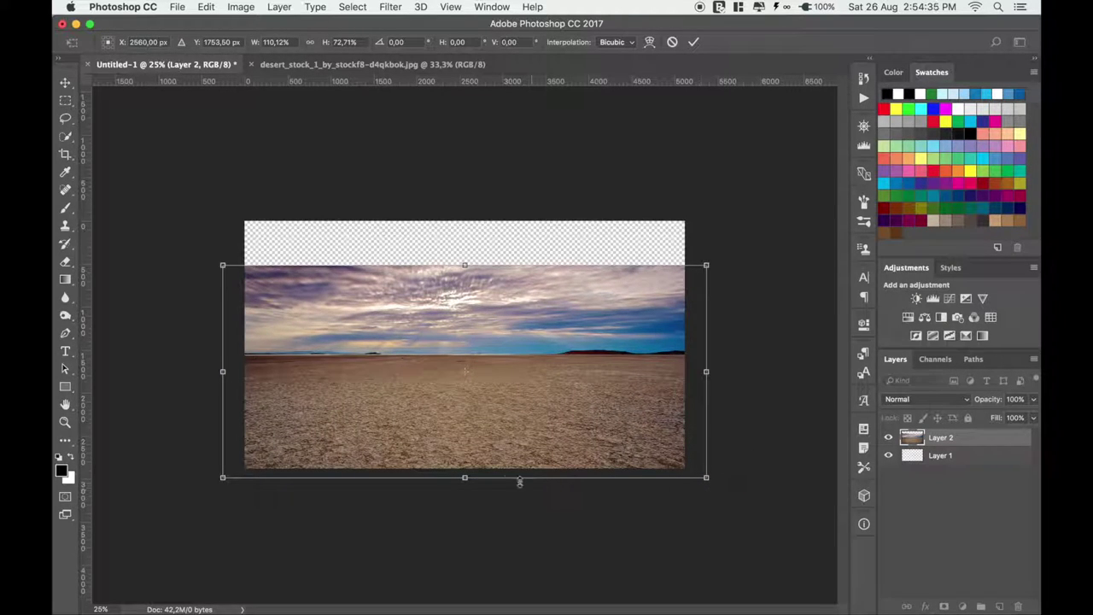
left_click_drag(465, 478, 464, 467)
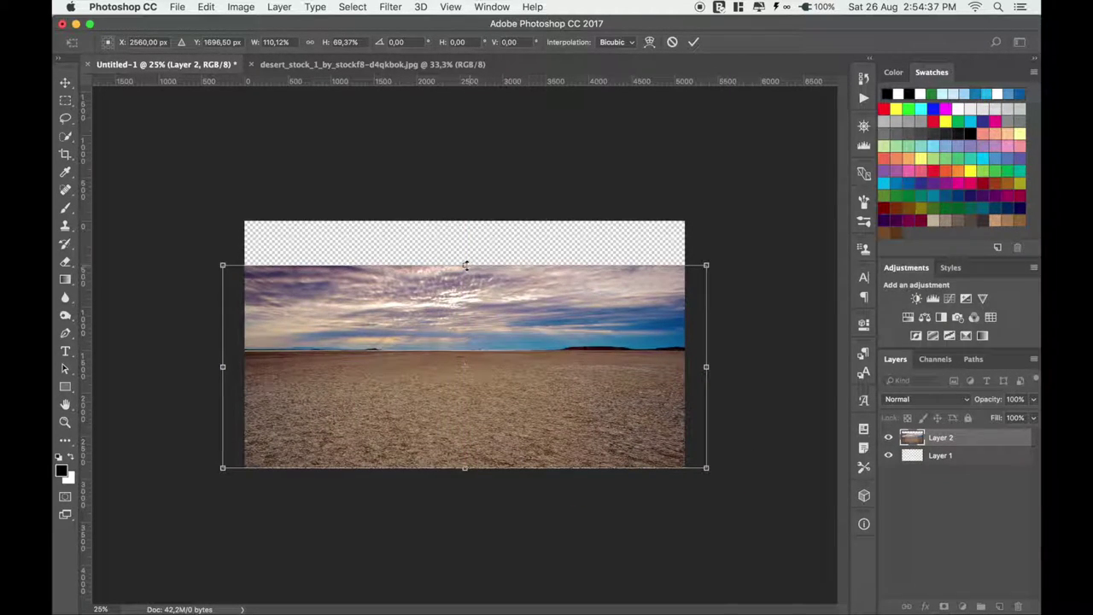
left_click_drag(464, 266, 464, 281)
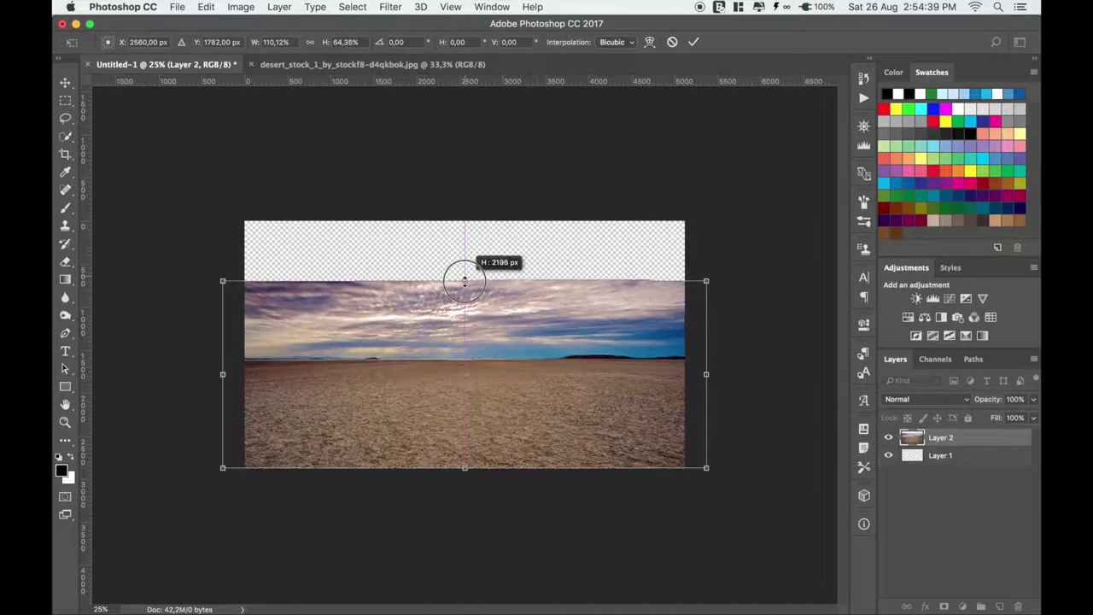
left_click_drag(464, 280, 464, 279)
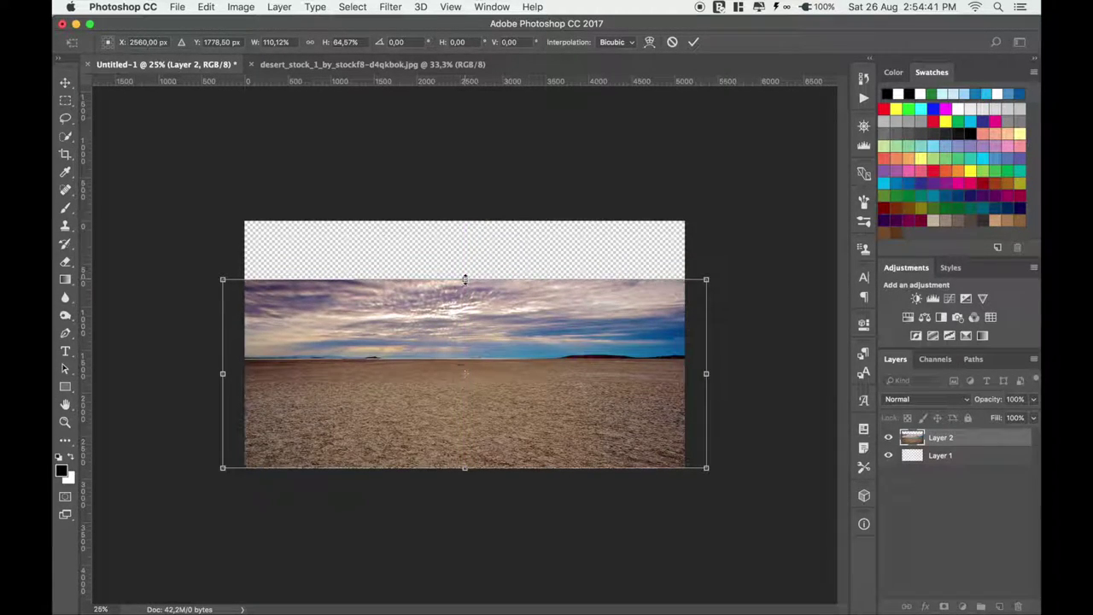
left_click(692, 41)
key("super+0")
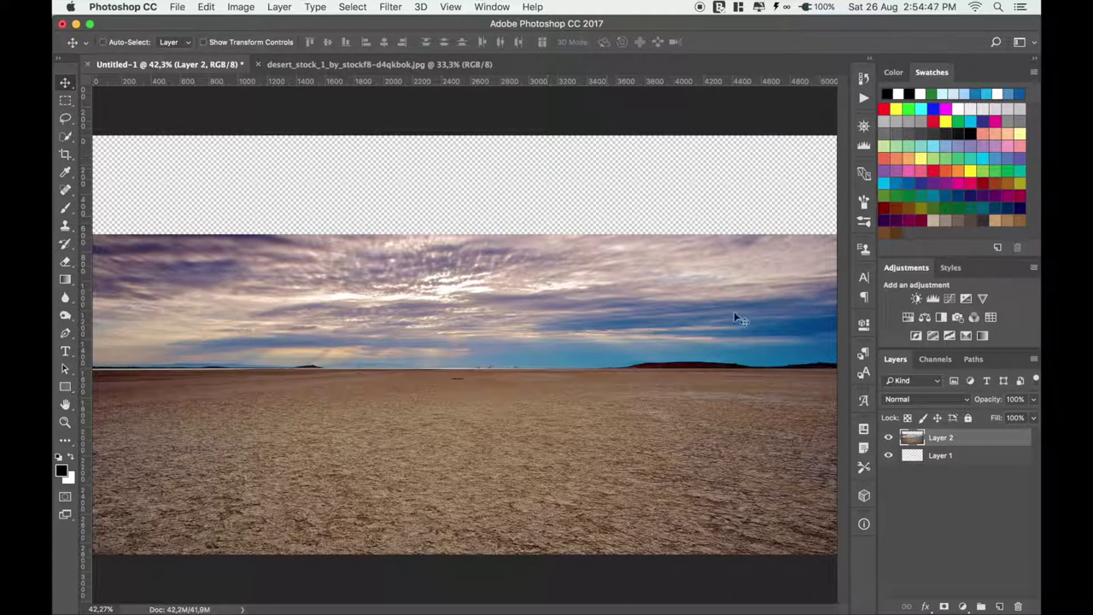
Step: Delete the empty Layer 1 and rename the photo layer 'desert'
left_click(964, 464)
key("BackSpace")
double_click(939, 437)
type("deser")
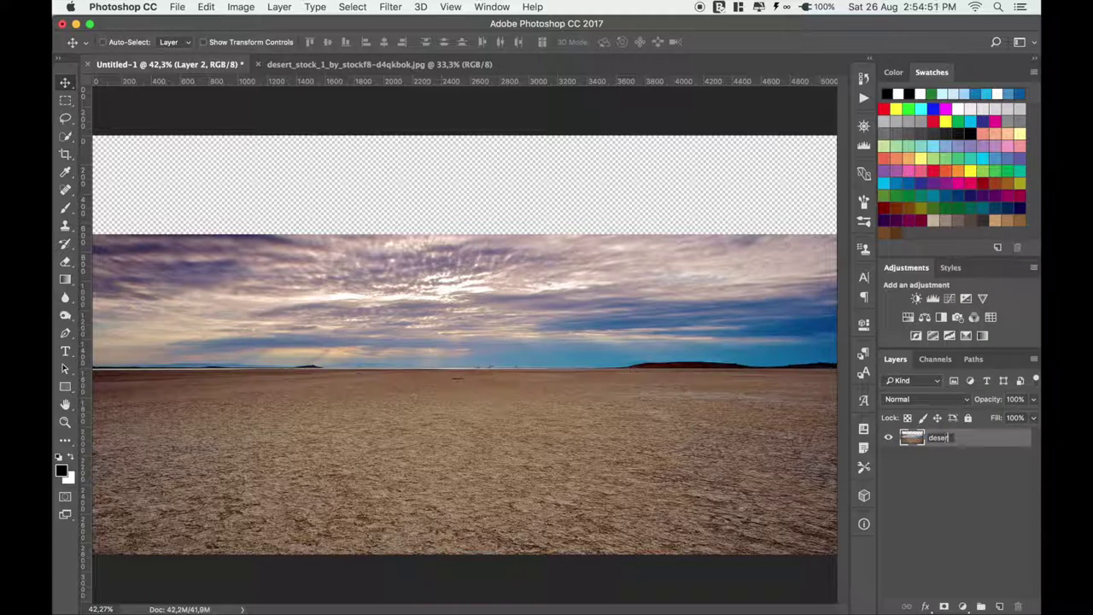
type("t")
key("Return")
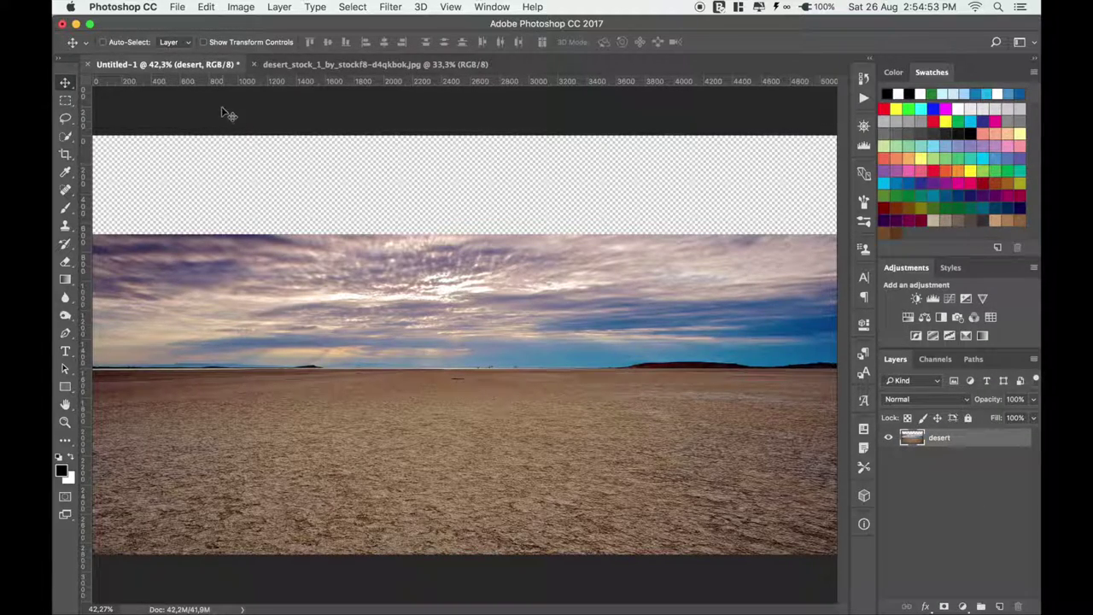
Step: Close desert_stock_1 and bring desert_by_orangeapple29-d68hdxf.jpg into Untitled-1
left_click(253, 64)
right_click(299, 68)
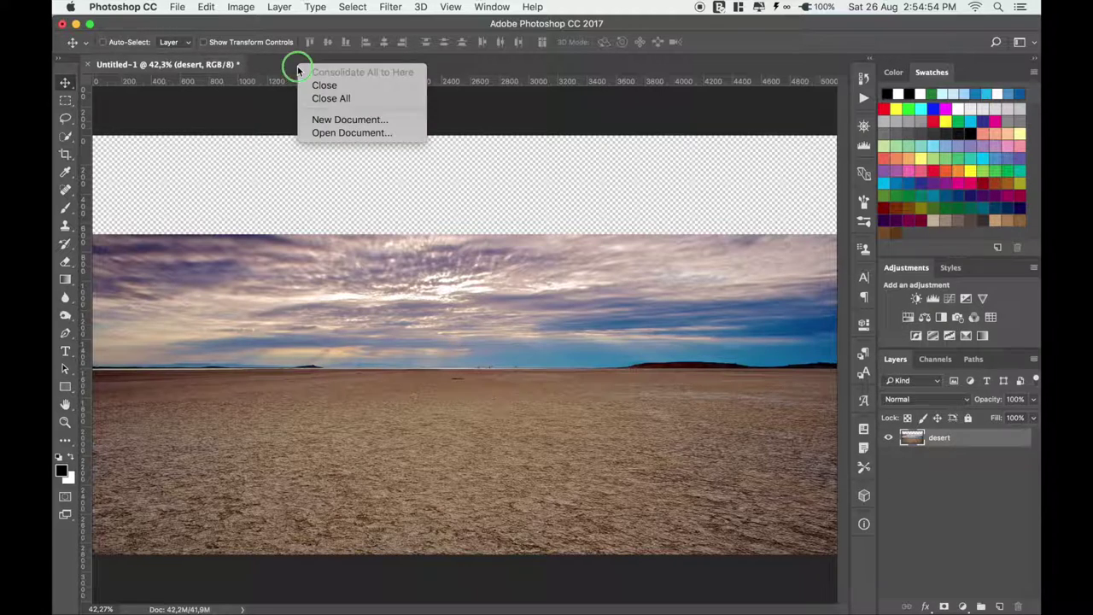
left_click(333, 133)
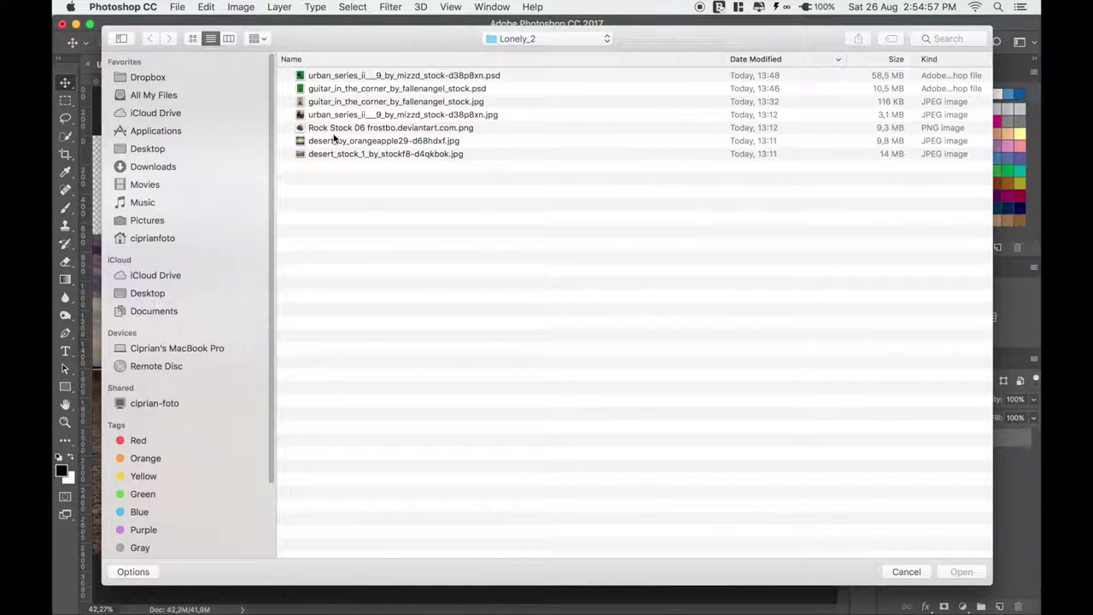
left_click(335, 142)
double_click(335, 142)
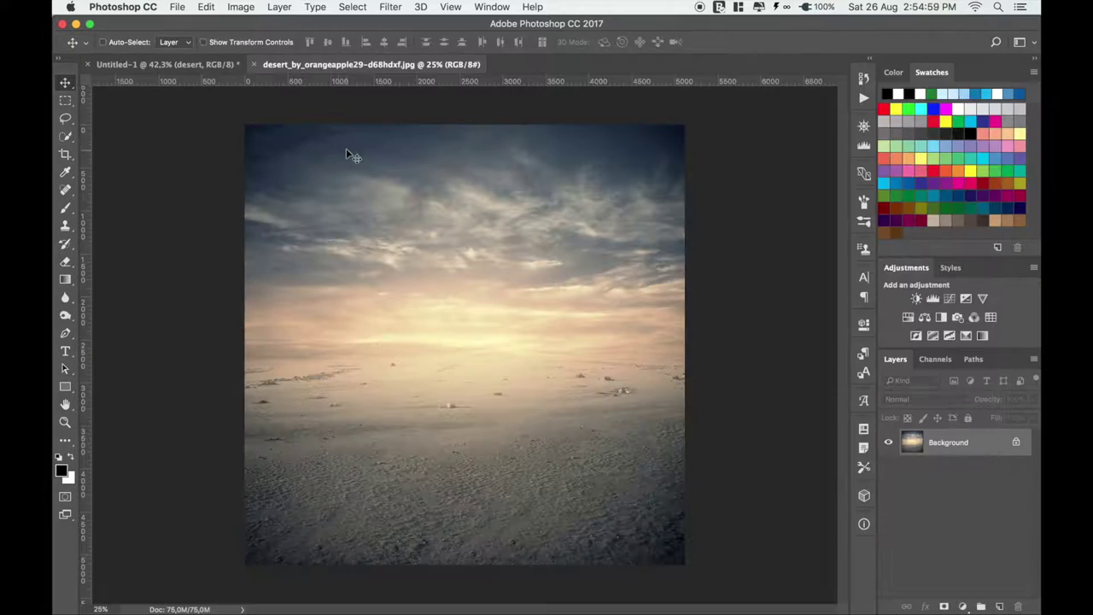
mouse_move(446, 312)
left_mouse_down()
mouse_move(212, 81)
mouse_move(456, 302)
mouse_move(447, 329)
left_mouse_up()
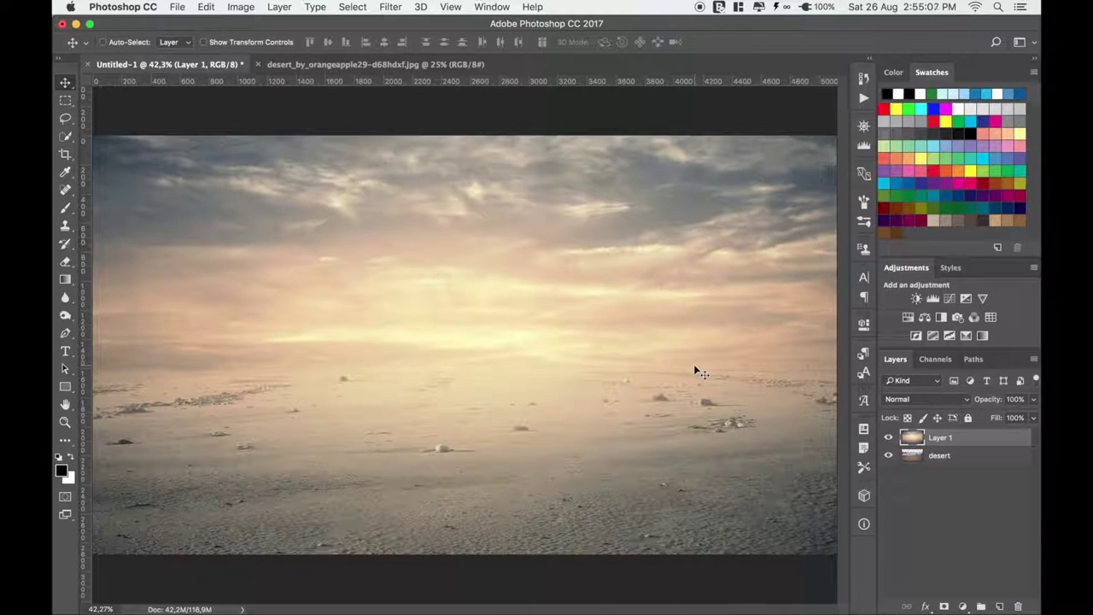
Step: Scale the sunset photo up to cover the canvas and commit
key("ctrl+t")
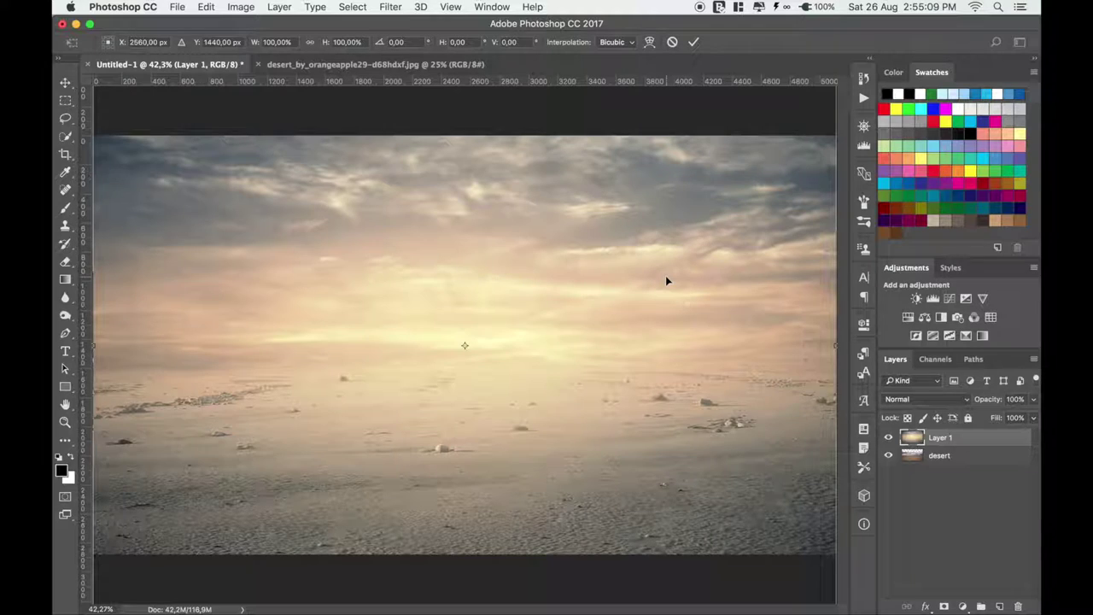
key("ctrl+minus")
key("ctrl+minus")
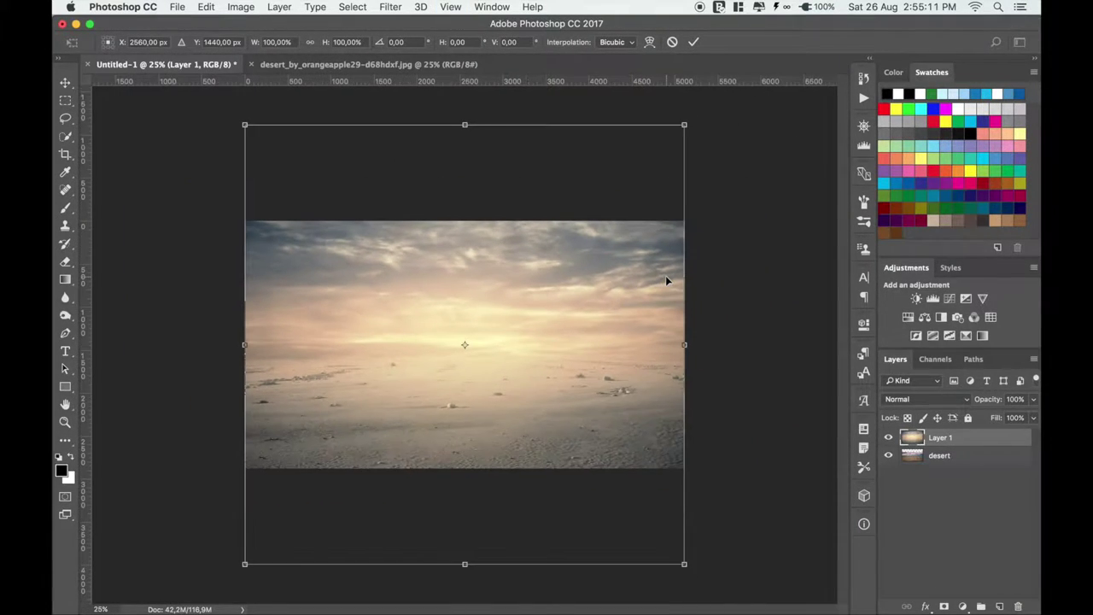
left_click_drag(464, 124, 466, 196)
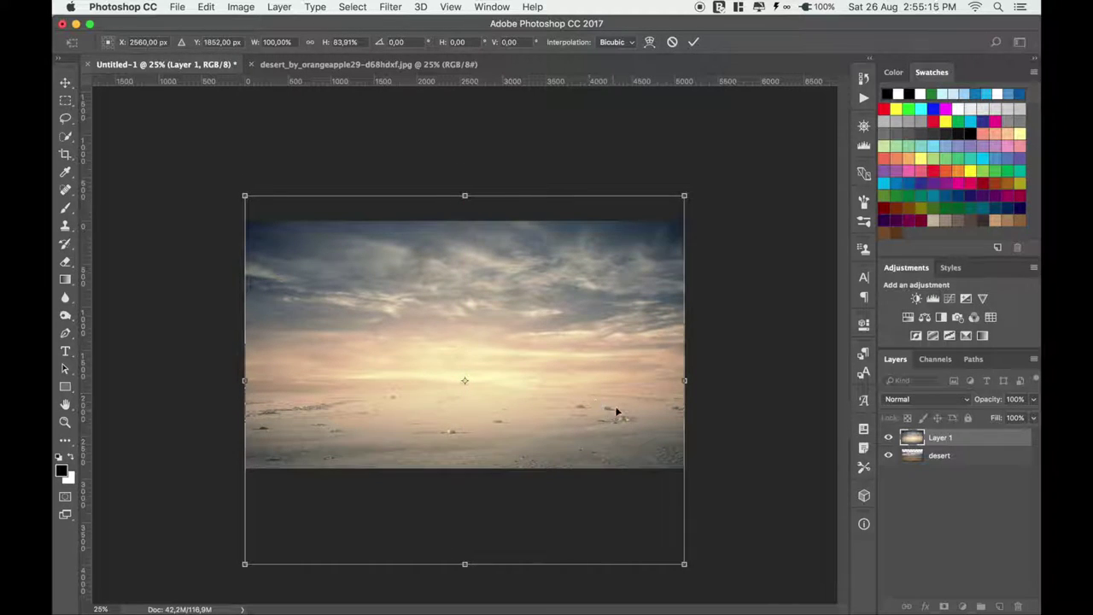
left_click_drag(684, 563, 729, 588)
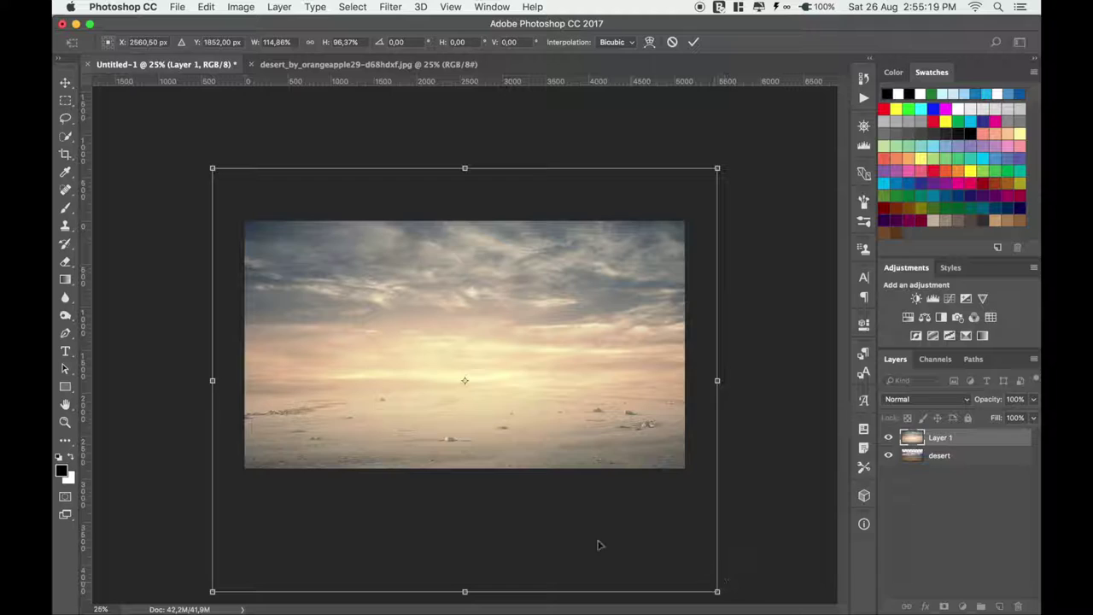
left_click(494, 307)
left_click(694, 42)
Step: Rename the sunset photo layer 'sky' and fit the canvas to the window
double_click(940, 437)
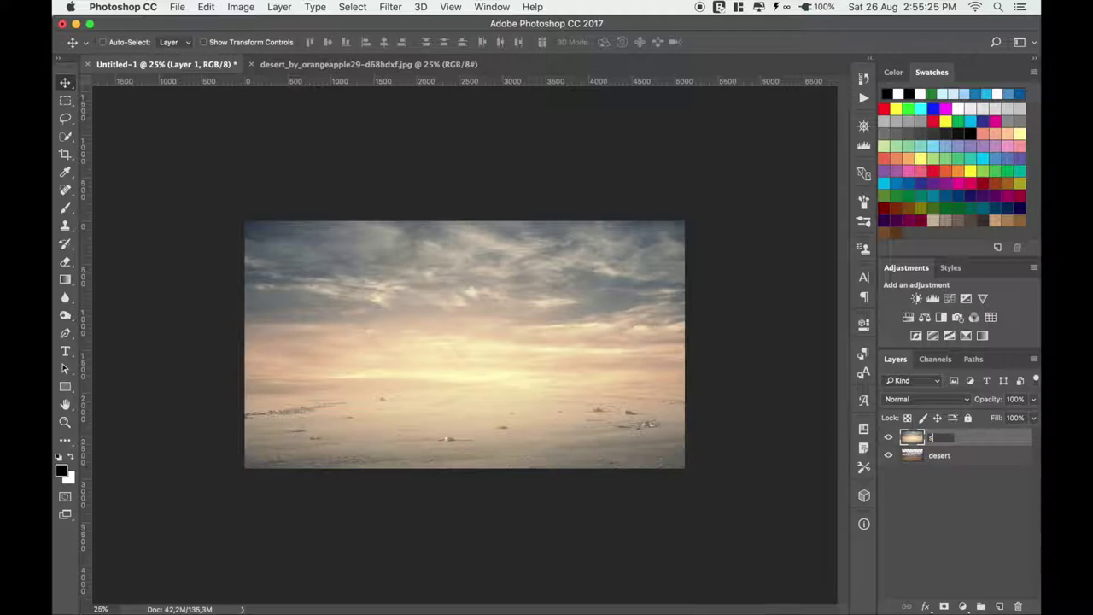
type("sky")
key("Return")
key("super+0")
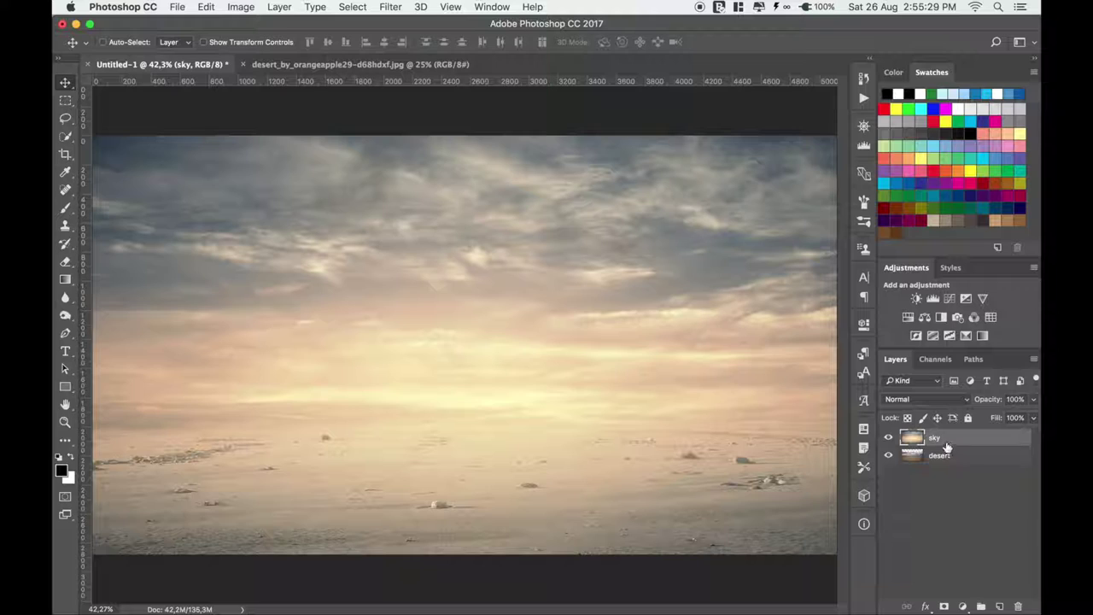
Step: Add a gradient layer mask to sky so it fades into the cracked ground
left_click(943, 605)
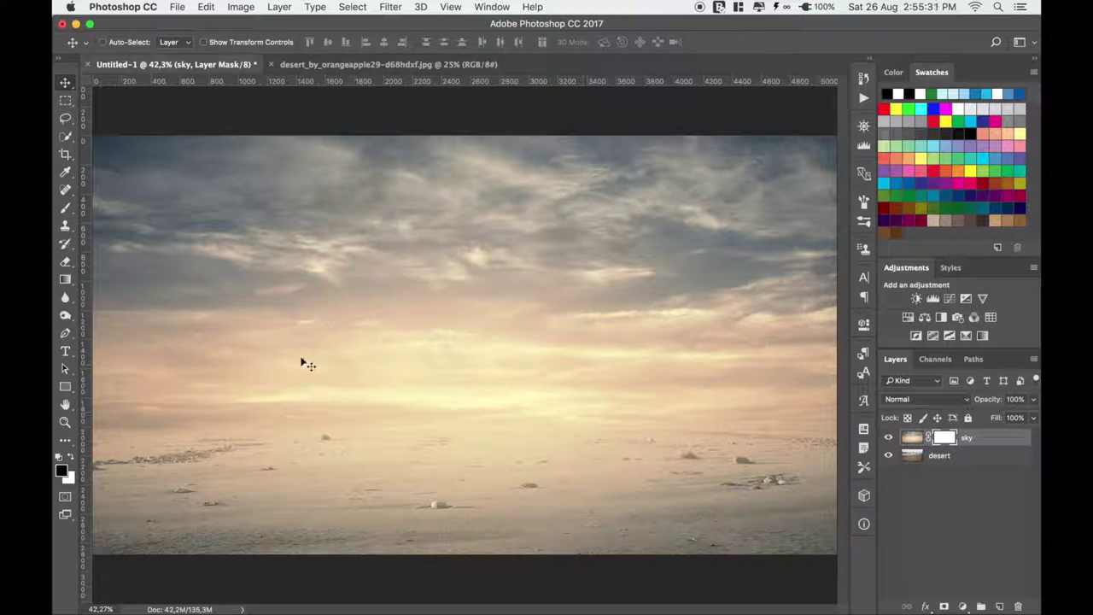
key("g")
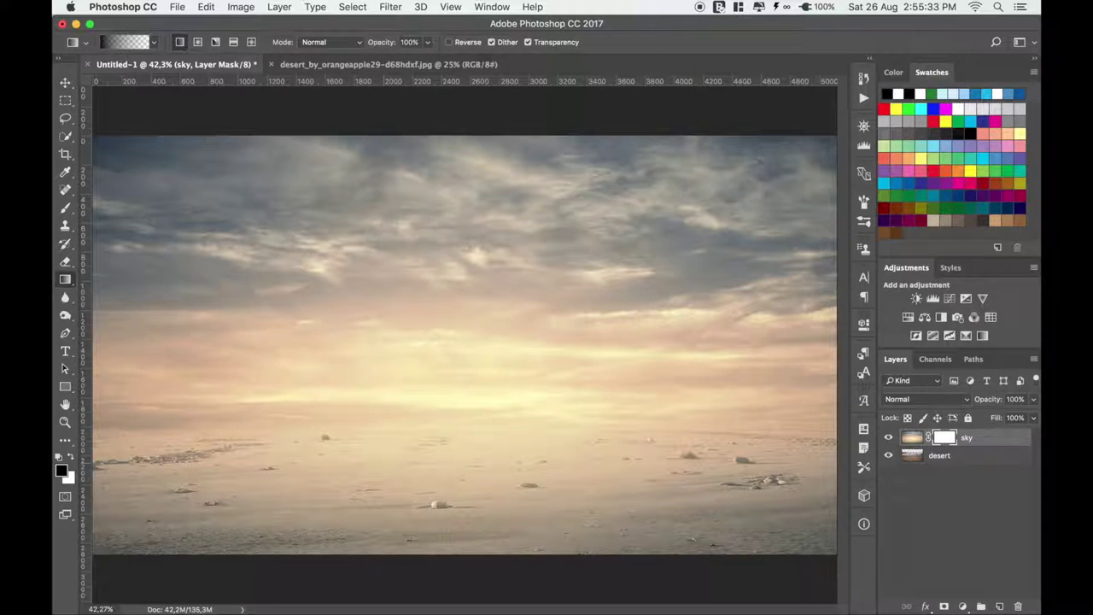
left_click_drag(446, 560, 434, 412)
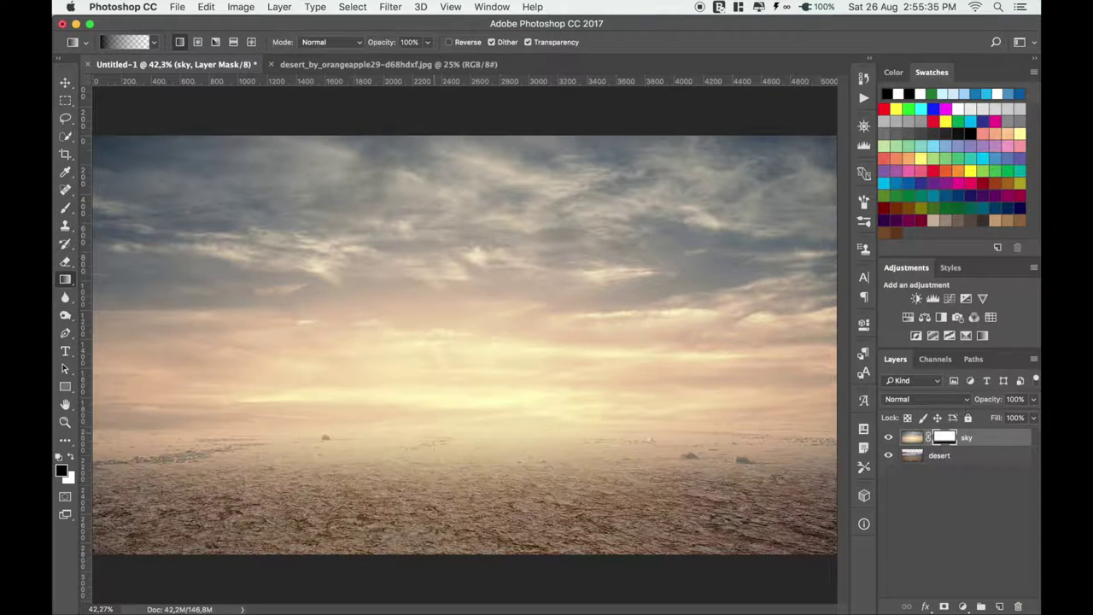
left_click_drag(434, 478, 437, 393)
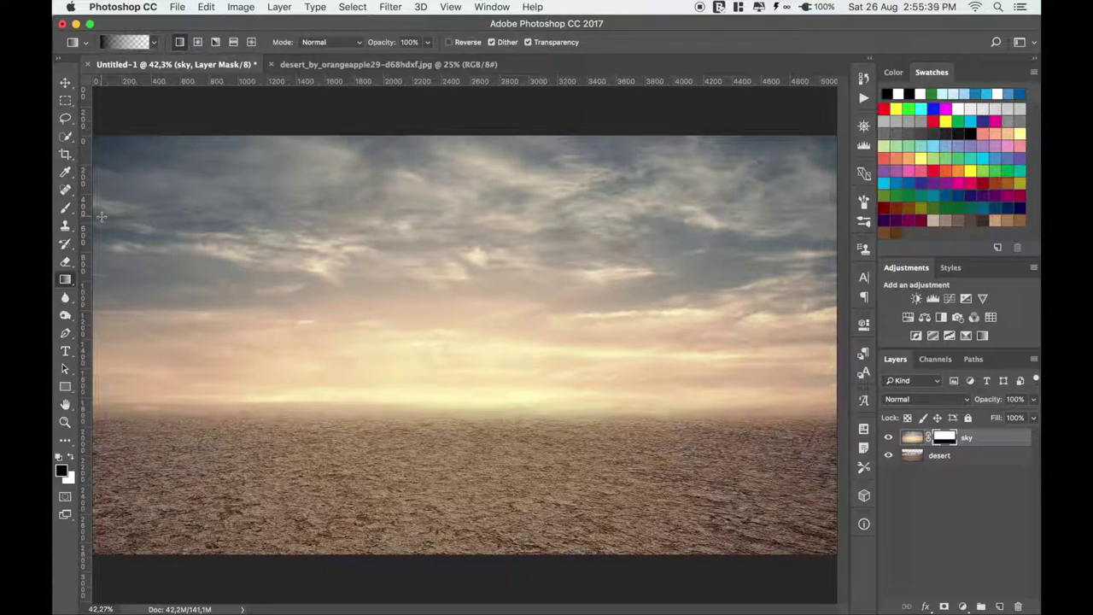
Step: Return to the Move tool and close the desert_by_orangeapple29 source image
left_click(66, 83)
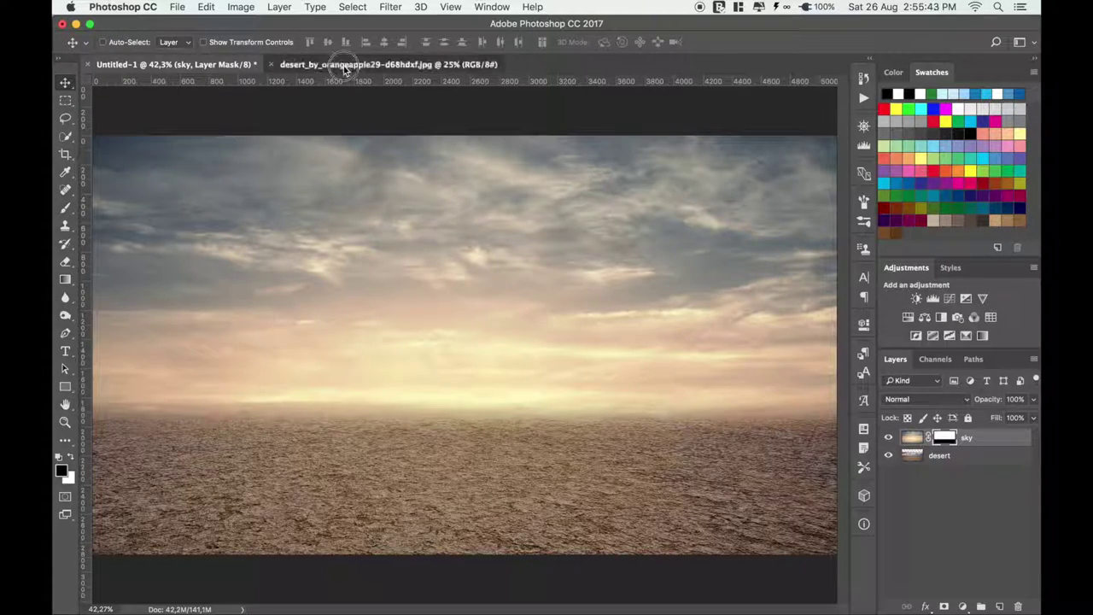
left_click(286, 64)
left_click(271, 65)
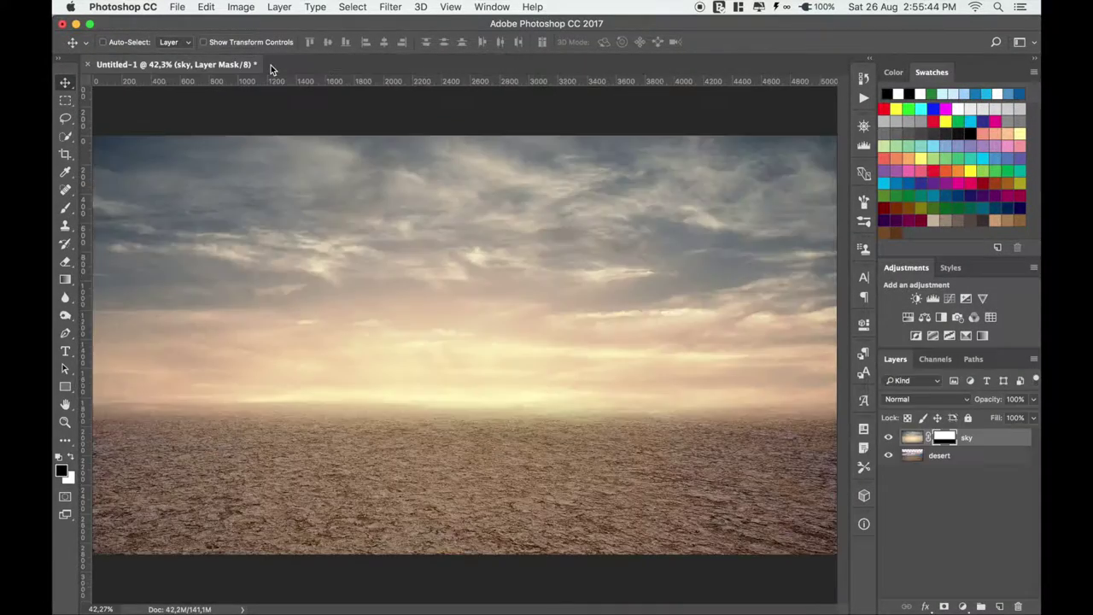
Step: Clip a Hue/Saturation adjustment to desert with Saturation -18 and Lightness -9
left_click(912, 459)
left_click(908, 317)
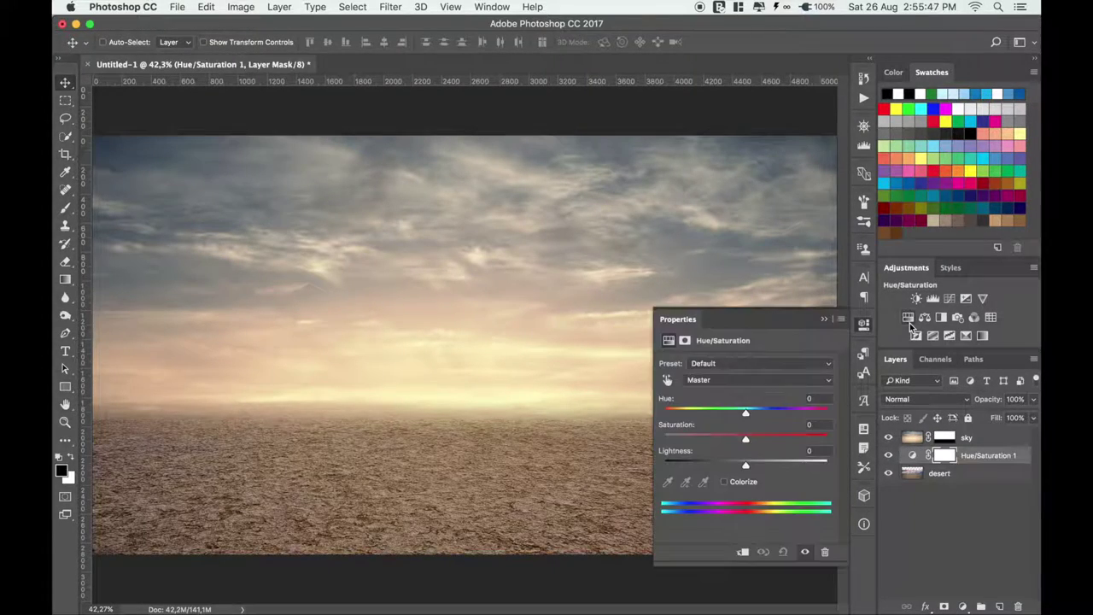
left_click(742, 550)
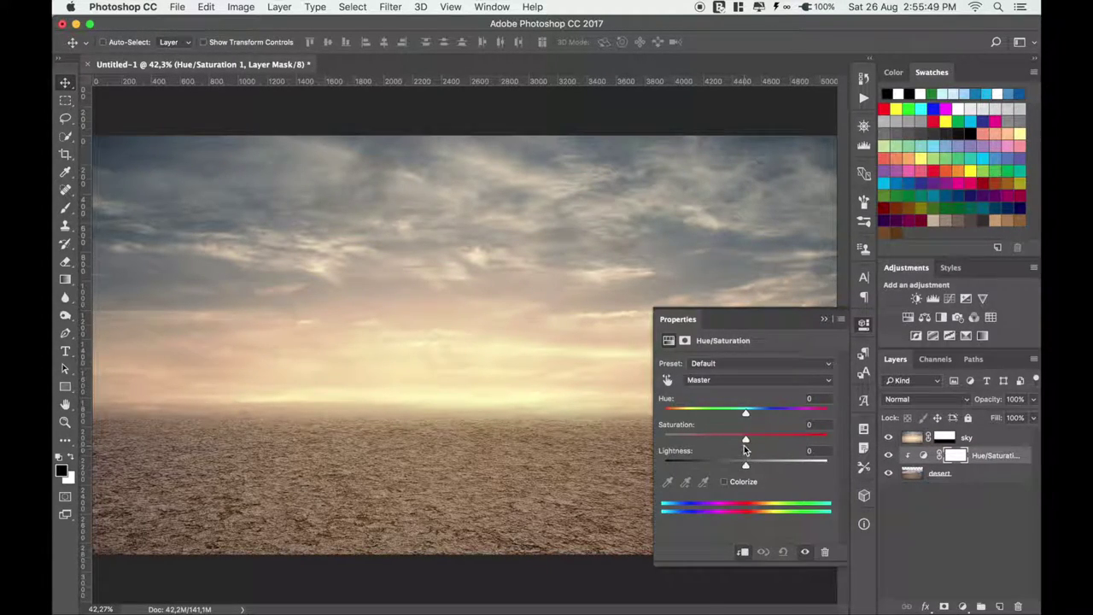
mouse_move(746, 438)
left_mouse_down()
mouse_move(731, 438)
mouse_move(738, 465)
left_mouse_up()
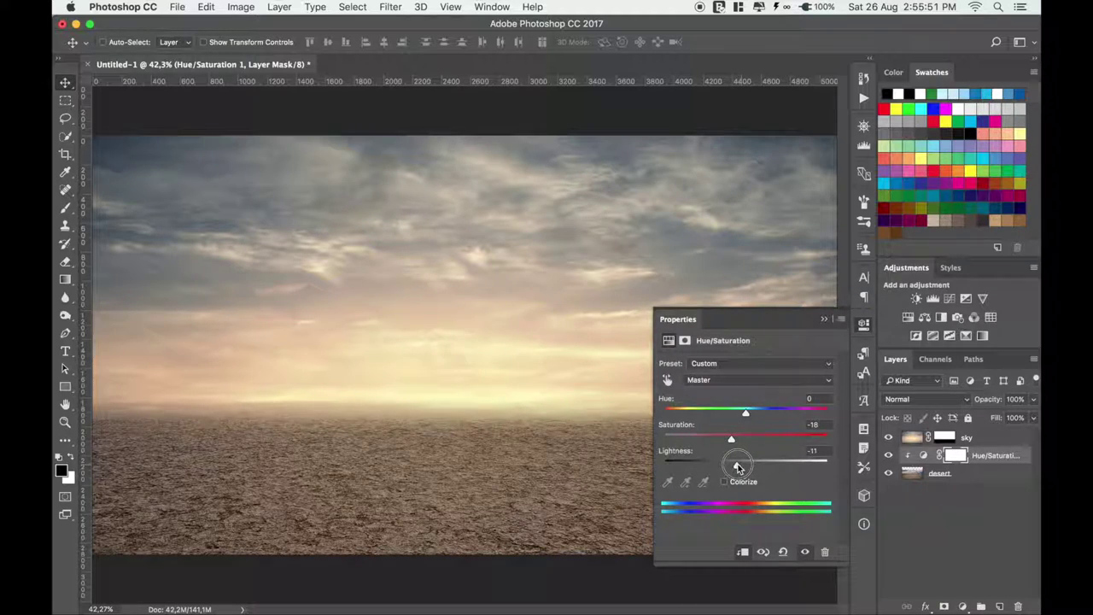
left_click(824, 319)
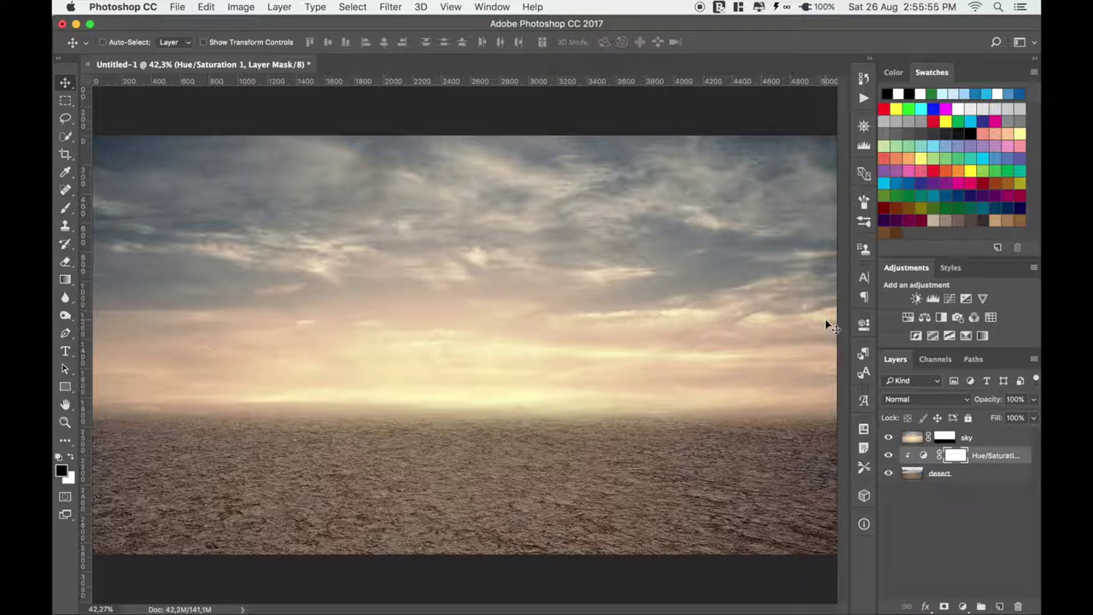
Step: Clip a Hue/Saturation adjustment to sky with Saturation +30
left_click(912, 439)
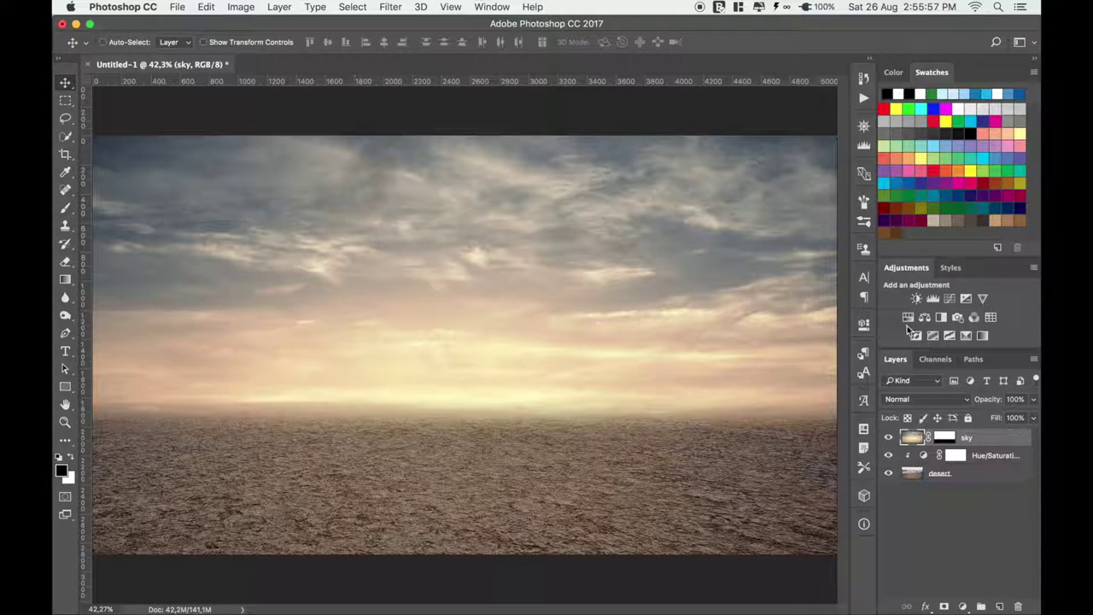
left_click(908, 319)
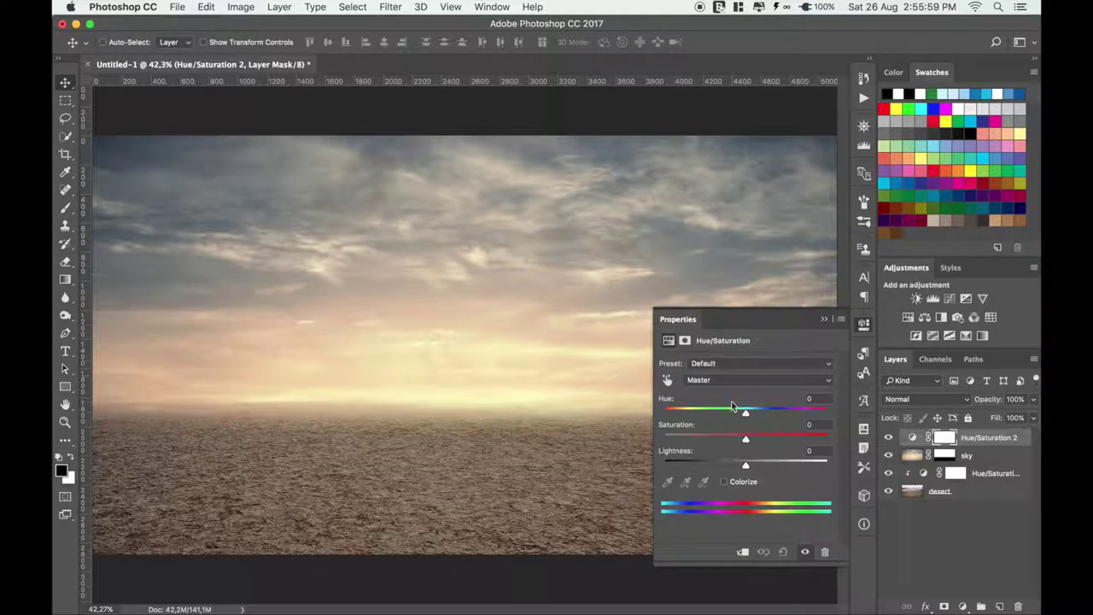
left_click(742, 553)
left_click_drag(746, 439, 771, 441)
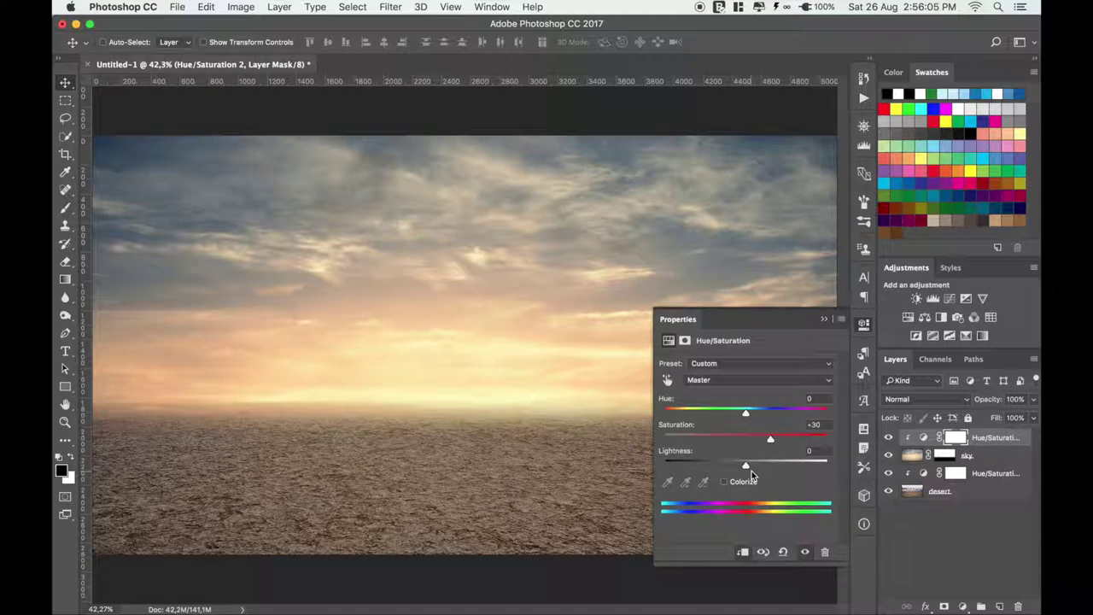
left_click(824, 322)
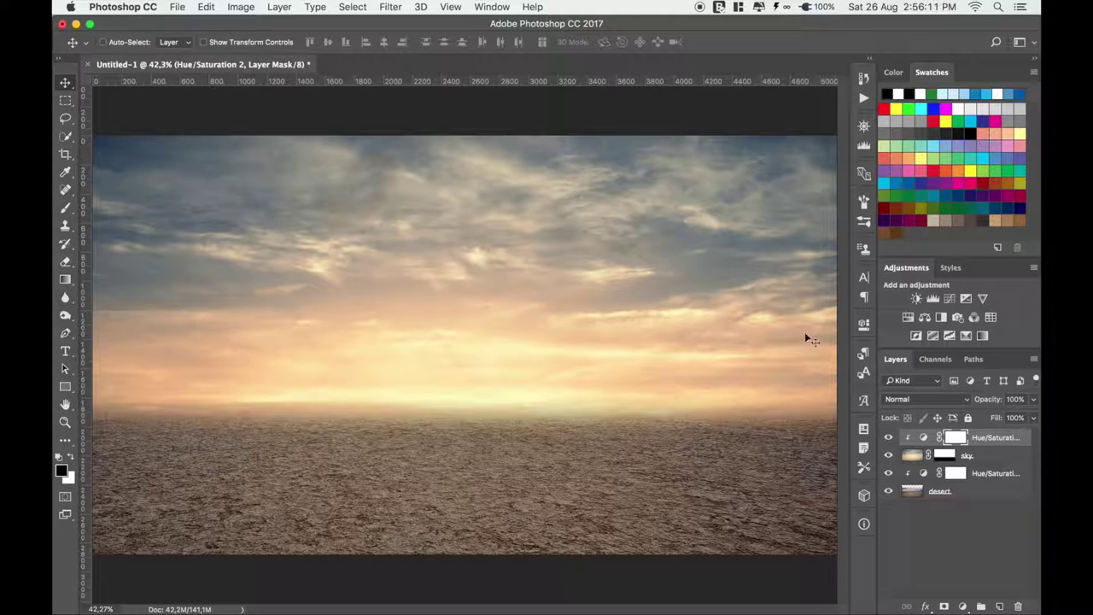
Step: Open the Rock Stock 06 image and drag it into the composite
right_click(373, 68)
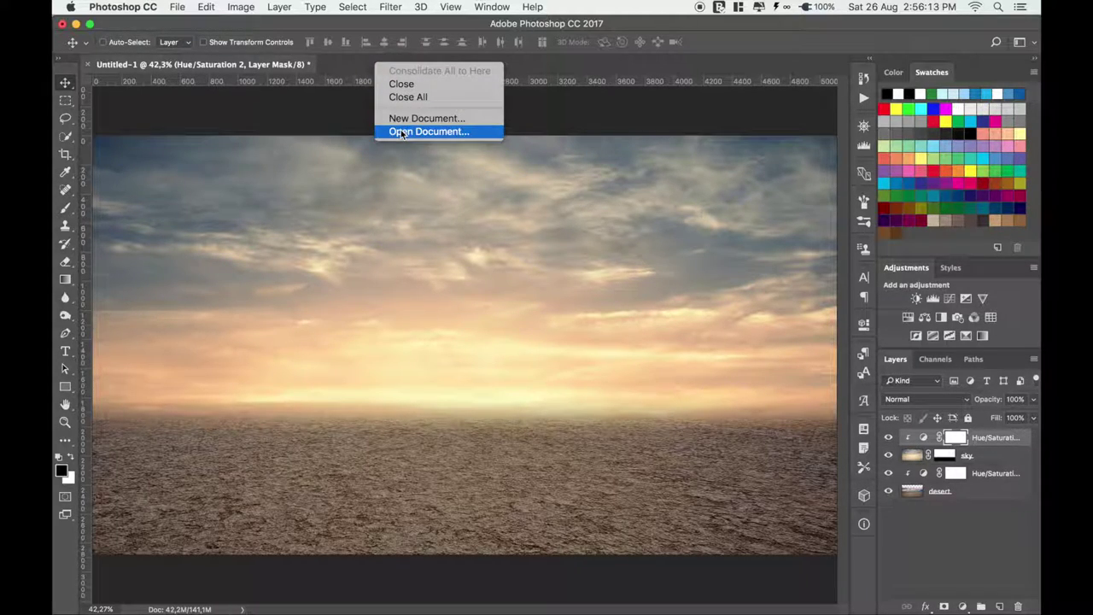
left_click(400, 129)
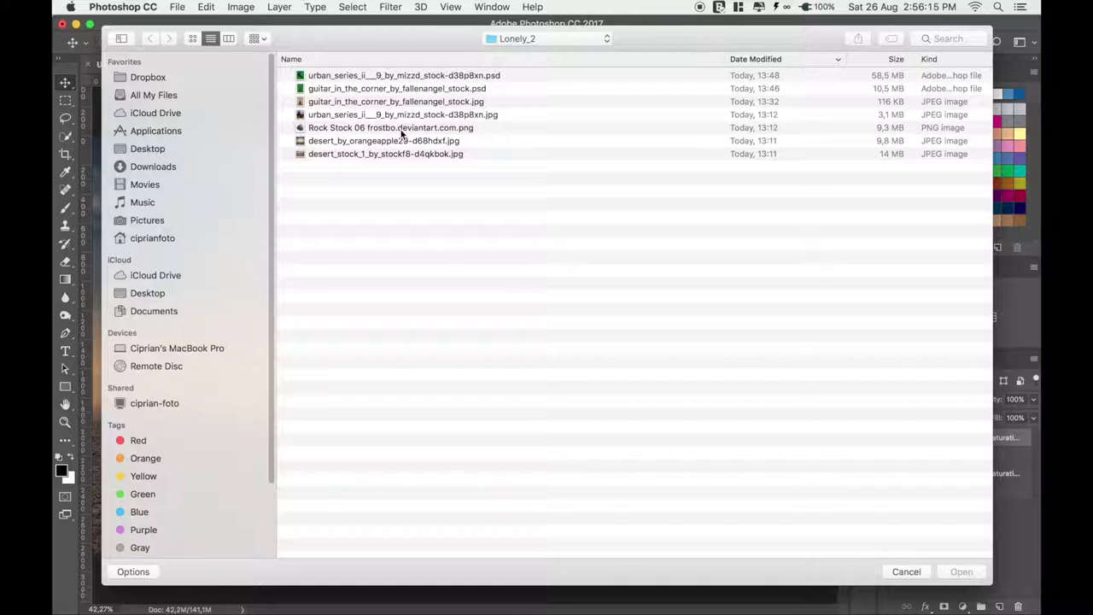
double_click(389, 128)
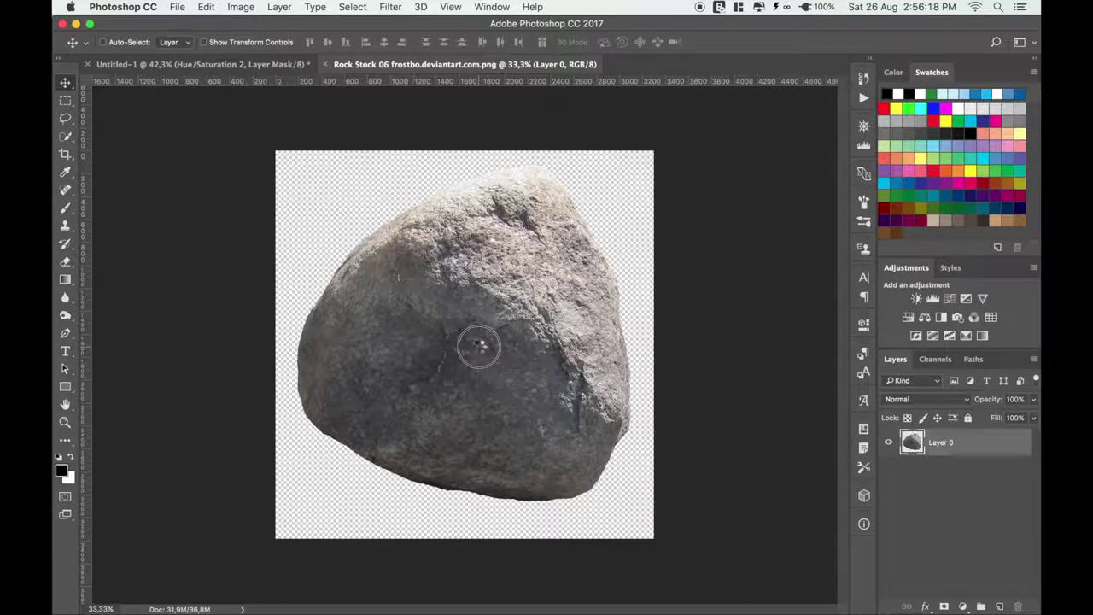
left_click_drag(480, 345, 550, 364)
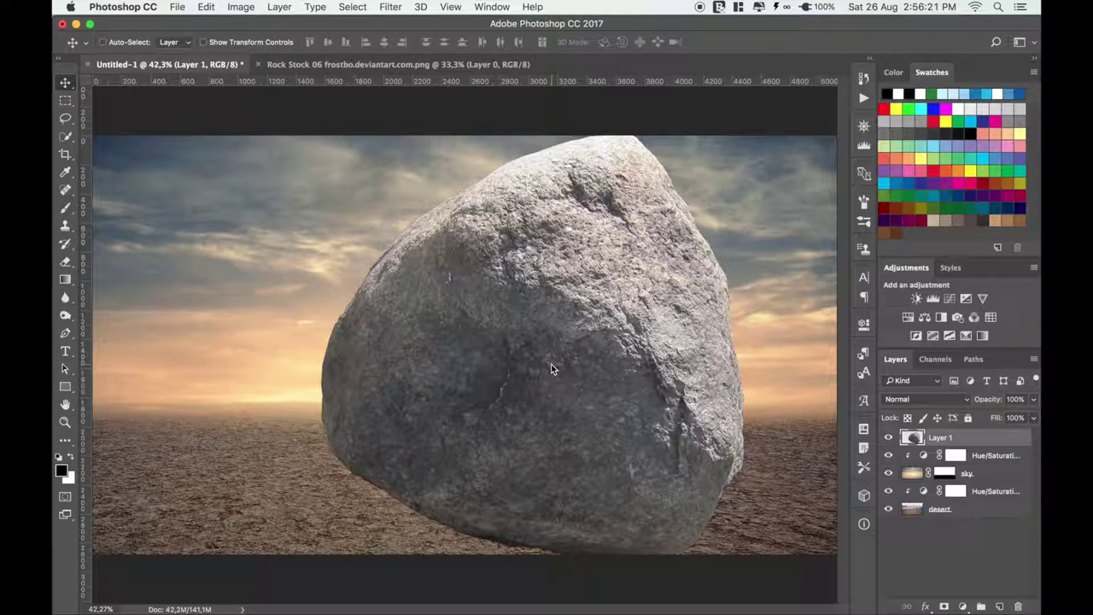
Step: Scale the rock to about 57%, move it into place, and hide its layer
key("super+t")
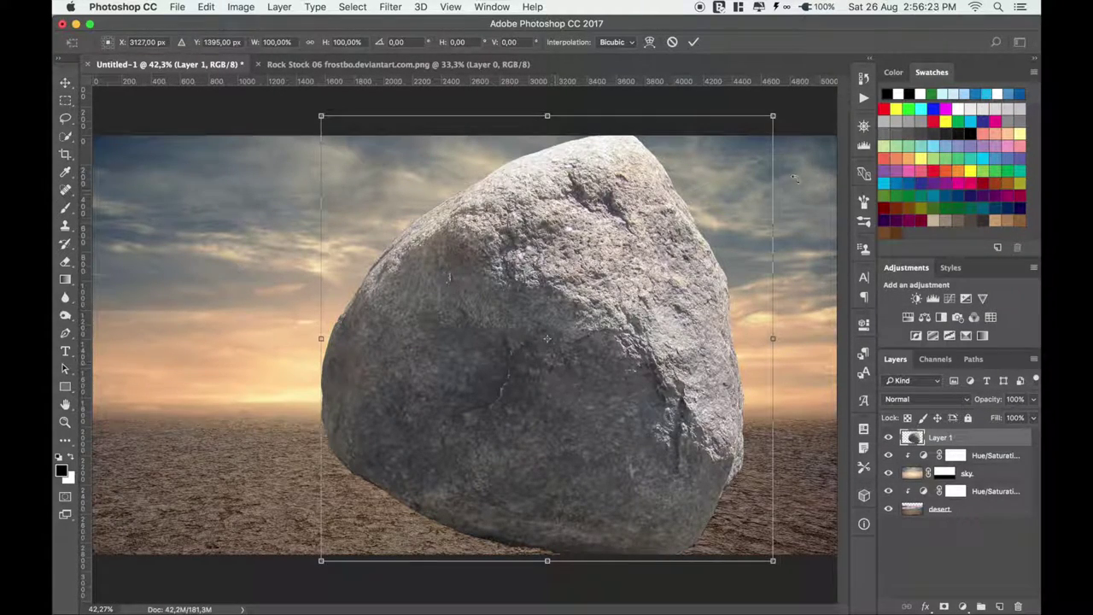
left_click_drag(772, 115, 675, 216)
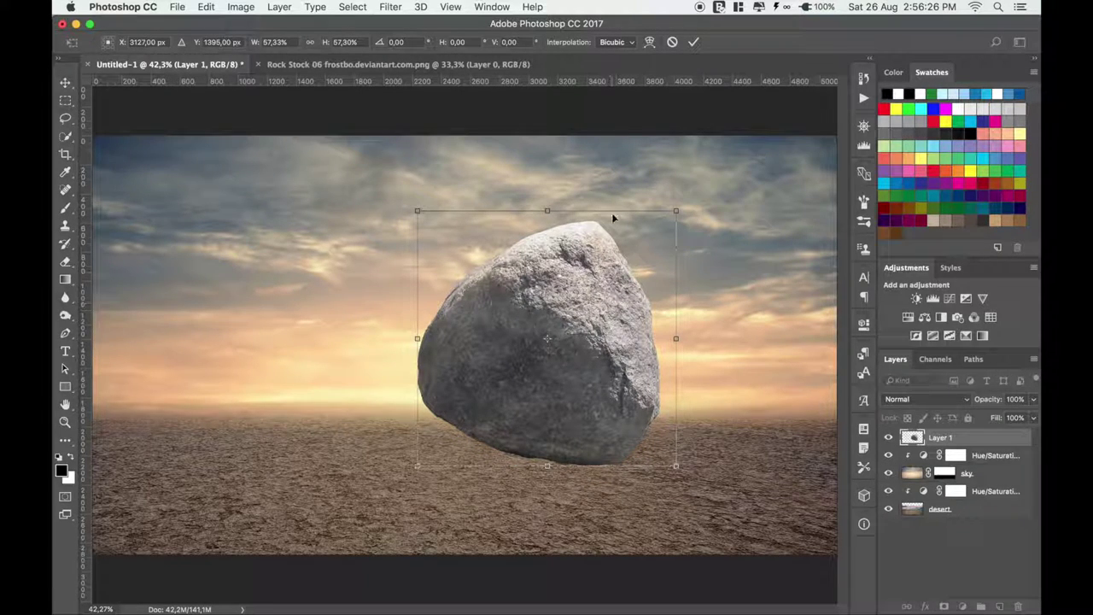
left_click(692, 42)
left_click_drag(553, 401, 468, 413)
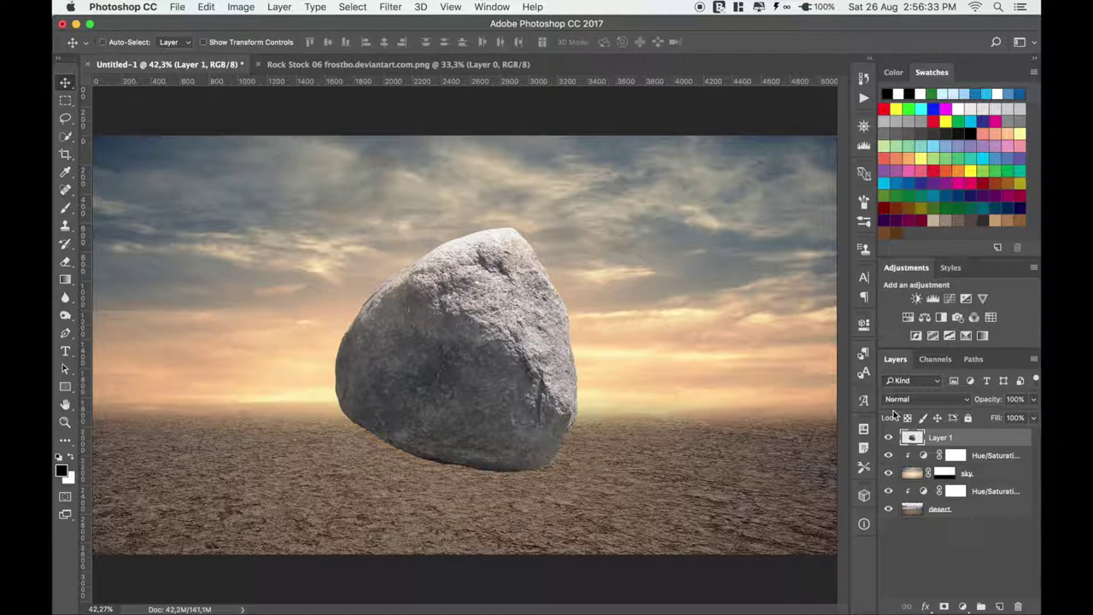
left_click(888, 437)
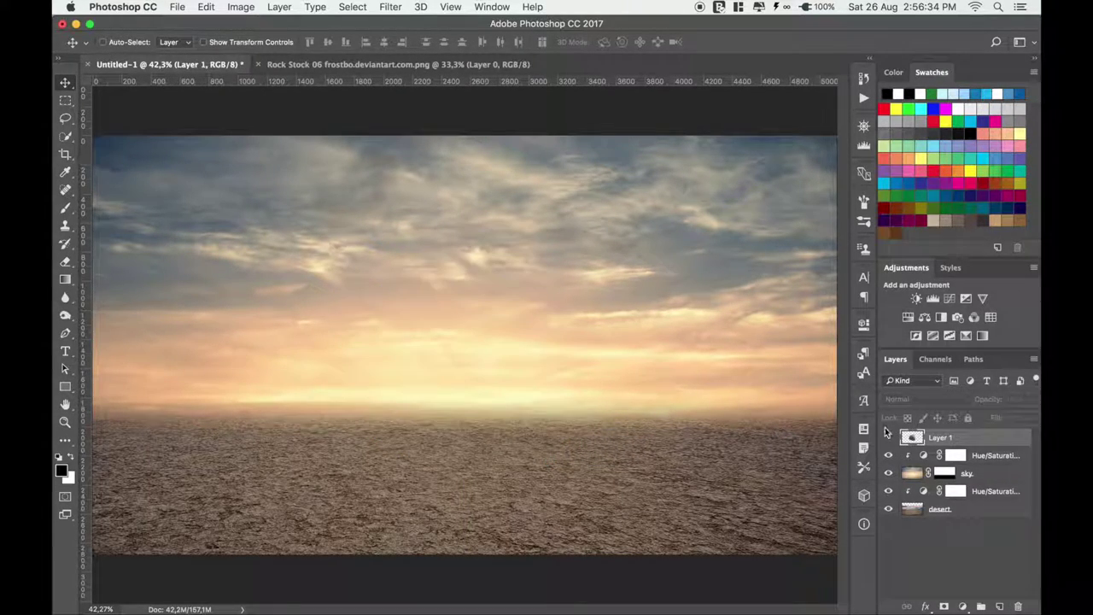
Step: Crop the composite to a 1:1 square
left_click(65, 153)
right_click(361, 274)
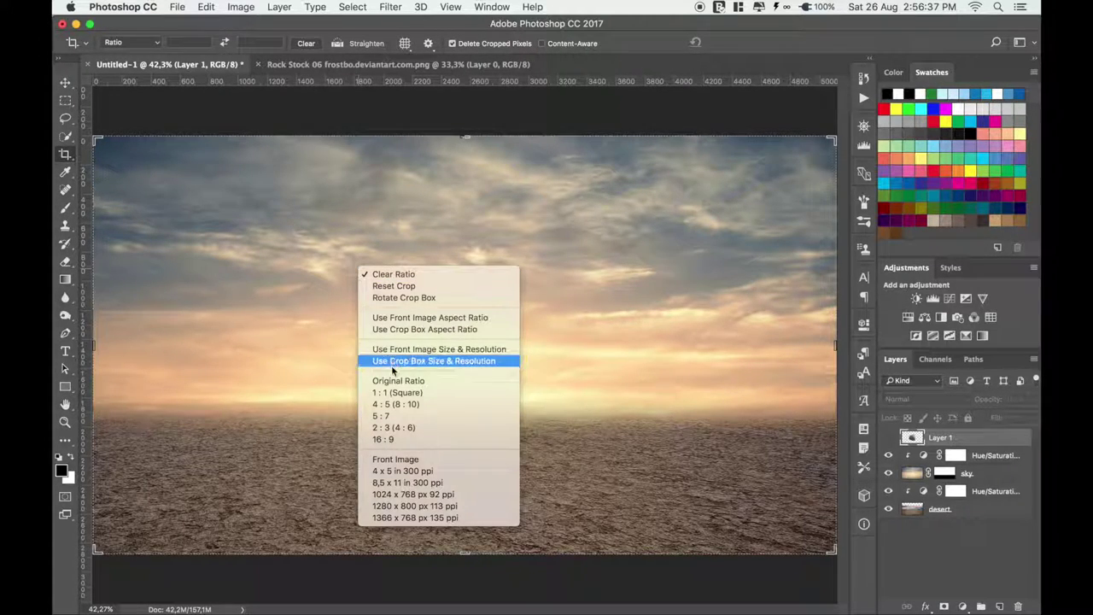
left_click(425, 395)
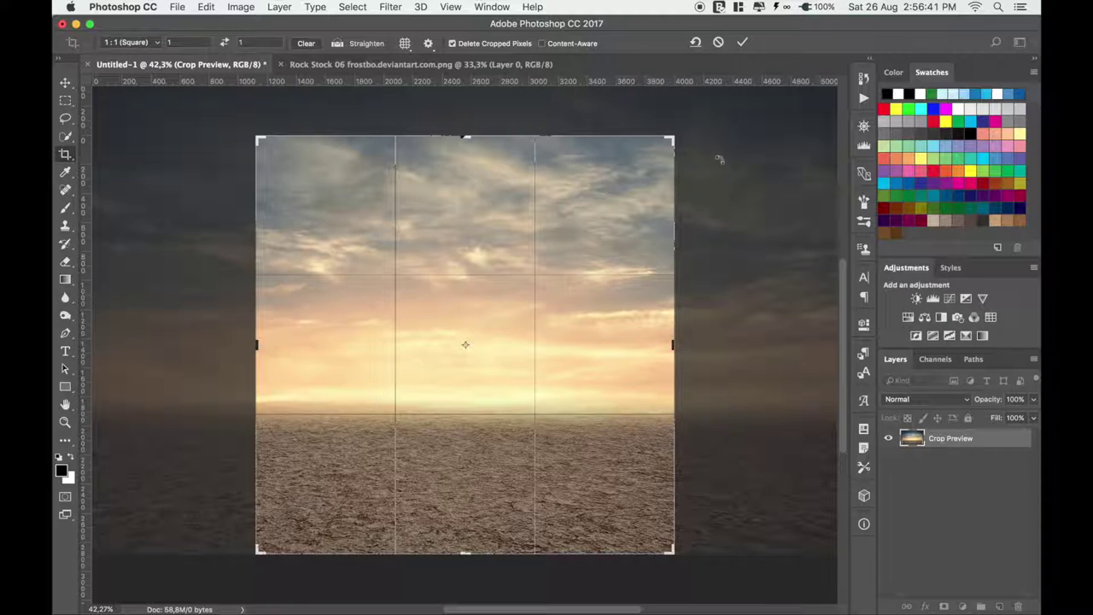
left_click(741, 42)
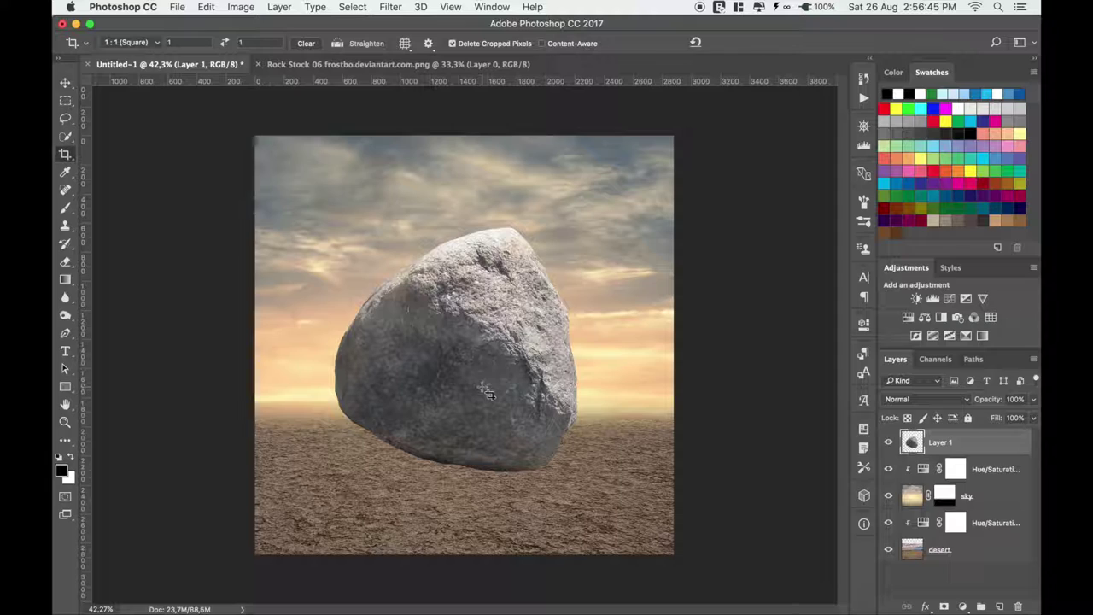
Step: Shrink the rock to about 77%, tilt it about -9.9°, and move it lower right
key("ctrl+t")
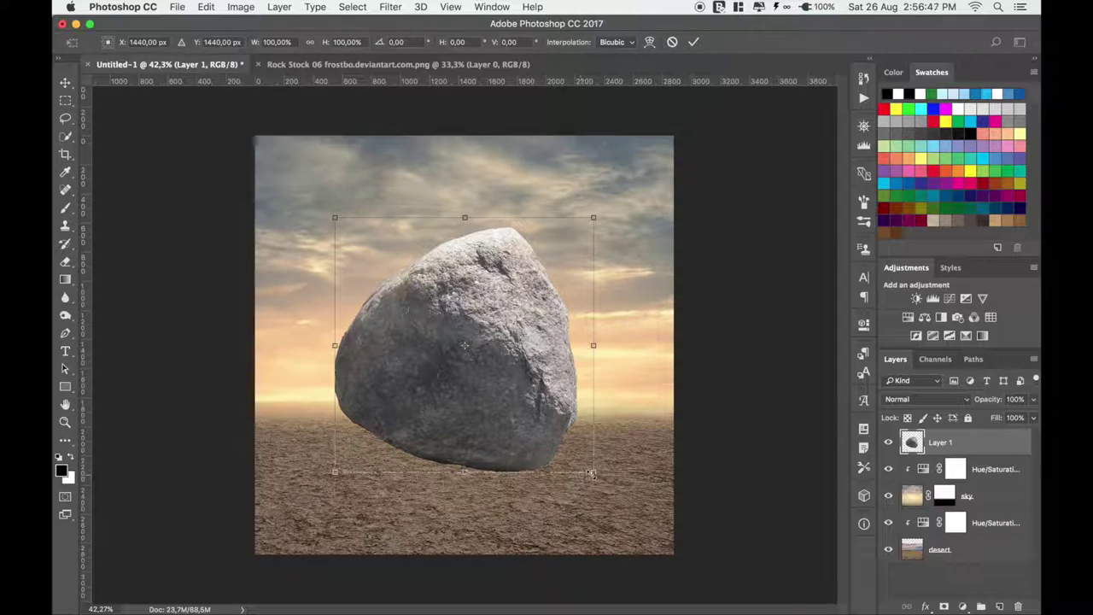
left_click_drag(592, 473, 576, 434)
left_click_drag(517, 387, 601, 461)
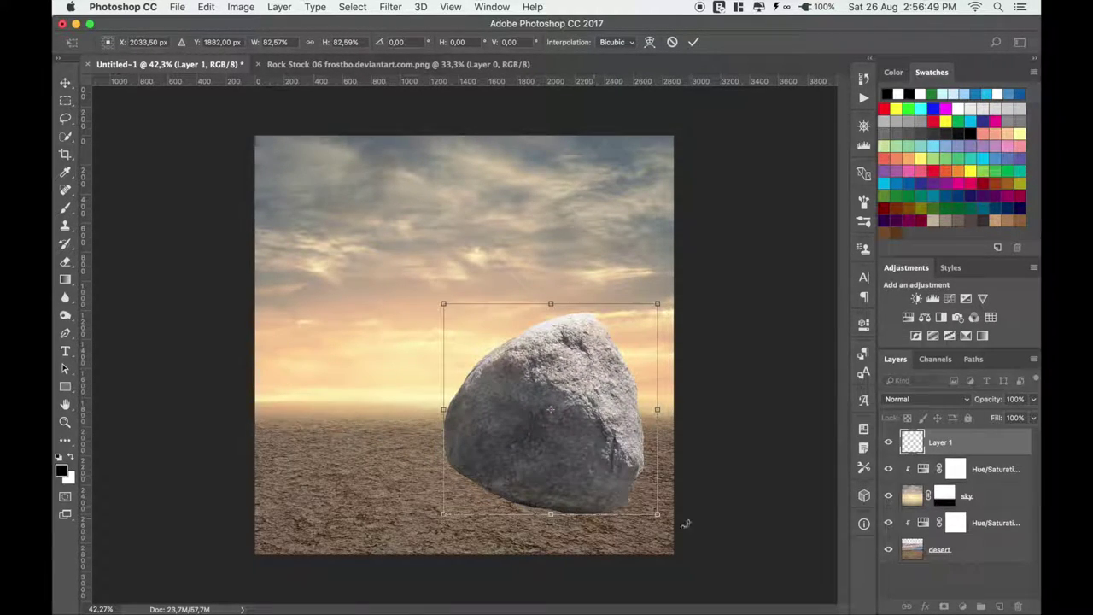
mouse_move(684, 522)
left_mouse_down()
mouse_move(692, 489)
mouse_move(676, 493)
left_mouse_up()
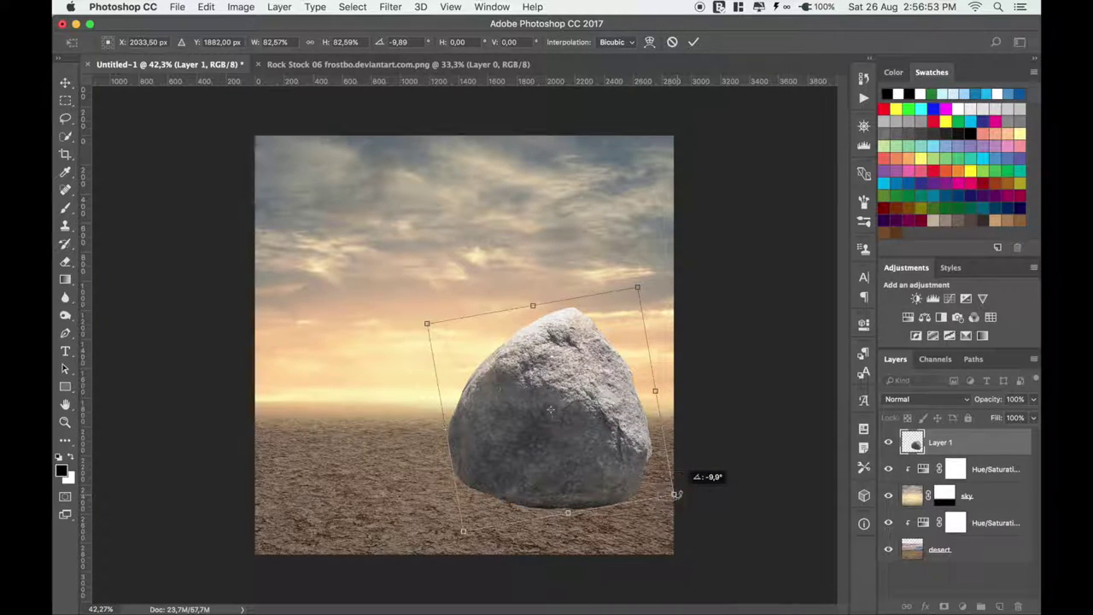
left_click_drag(675, 494, 674, 496)
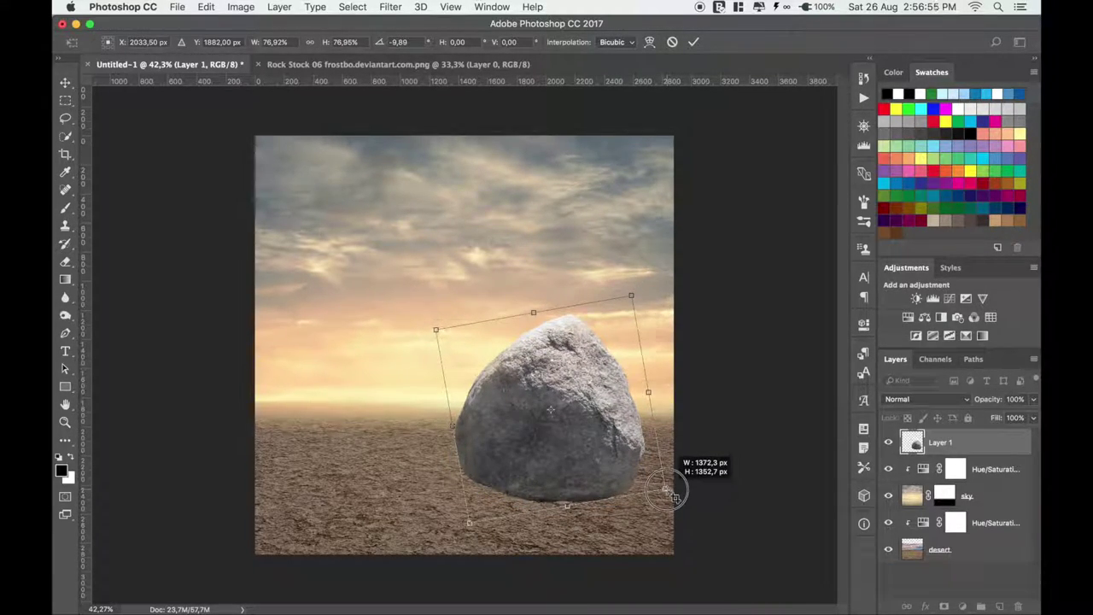
left_click(693, 42)
key("c")
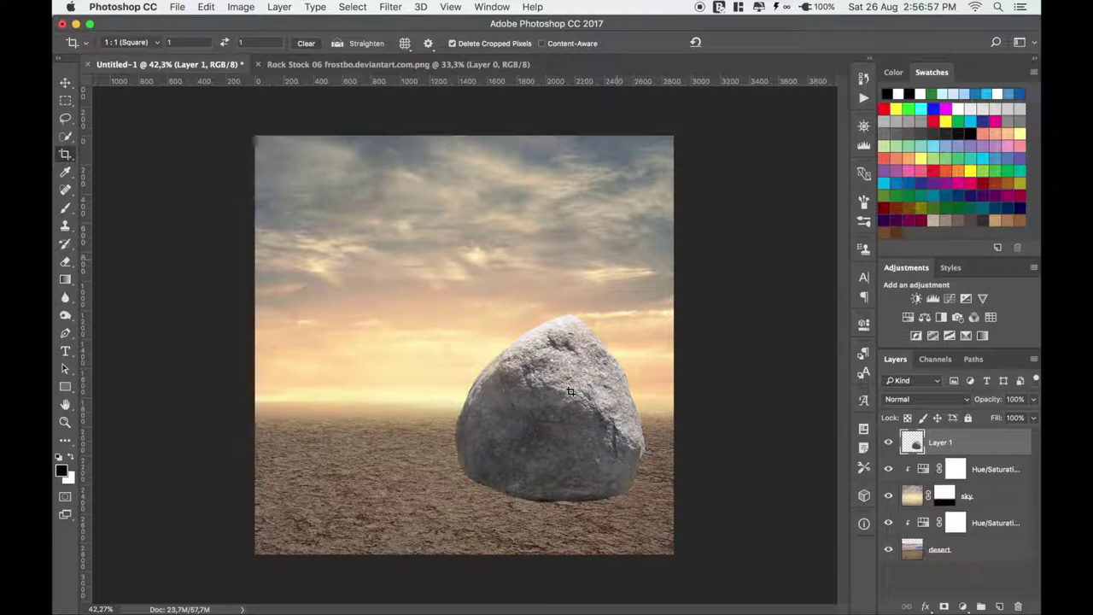
Step: Rename Layer 1 to 'rock'
double_click(940, 444)
key("BackSpace")
type("k")
key("Return")
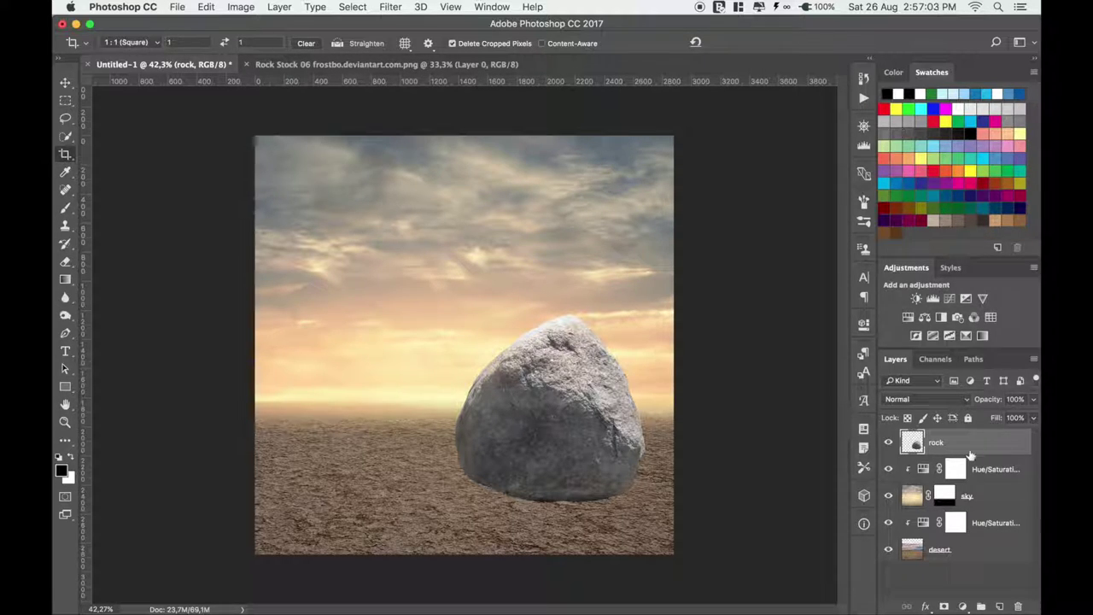
Step: Clip a Hue/Saturation adjustment to rock that desaturates and darkens it
left_click(908, 319)
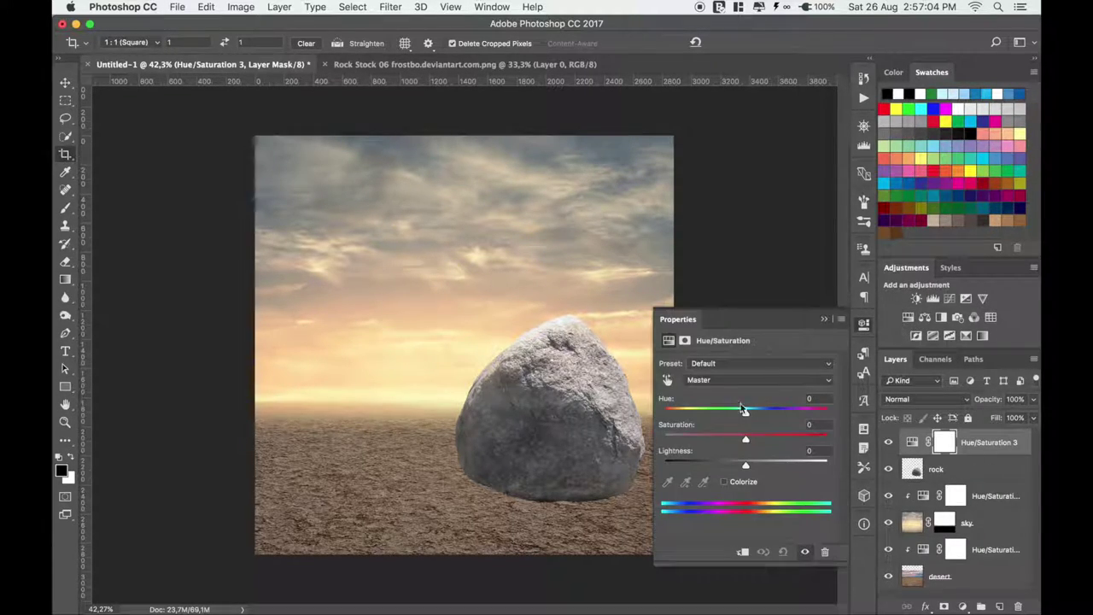
left_click(741, 552)
mouse_move(745, 439)
left_mouse_down()
mouse_move(700, 439)
mouse_move(735, 465)
left_mouse_up()
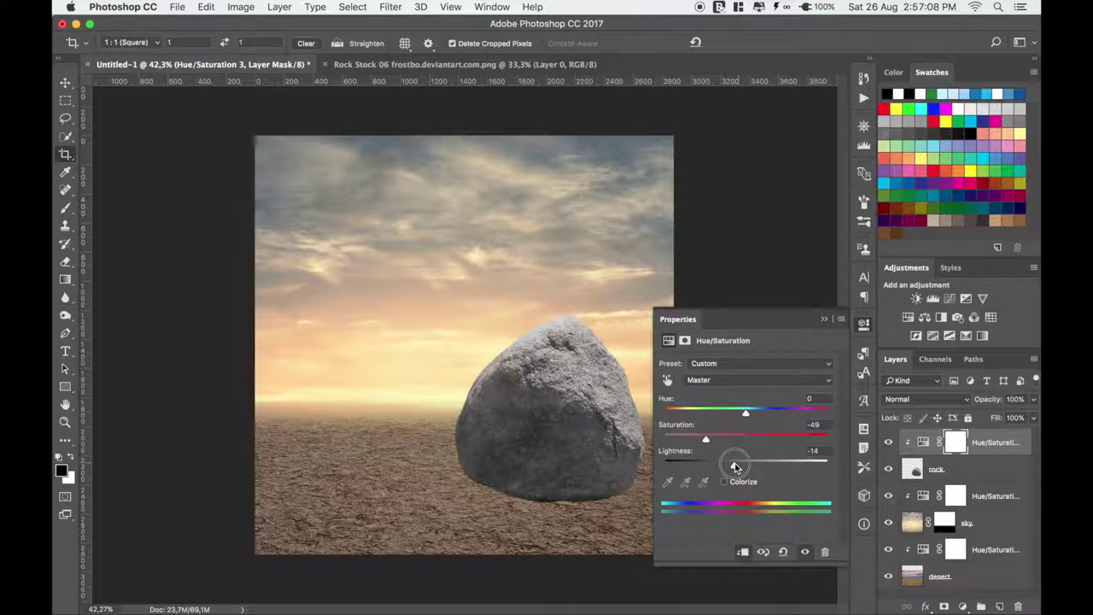
left_click(825, 319)
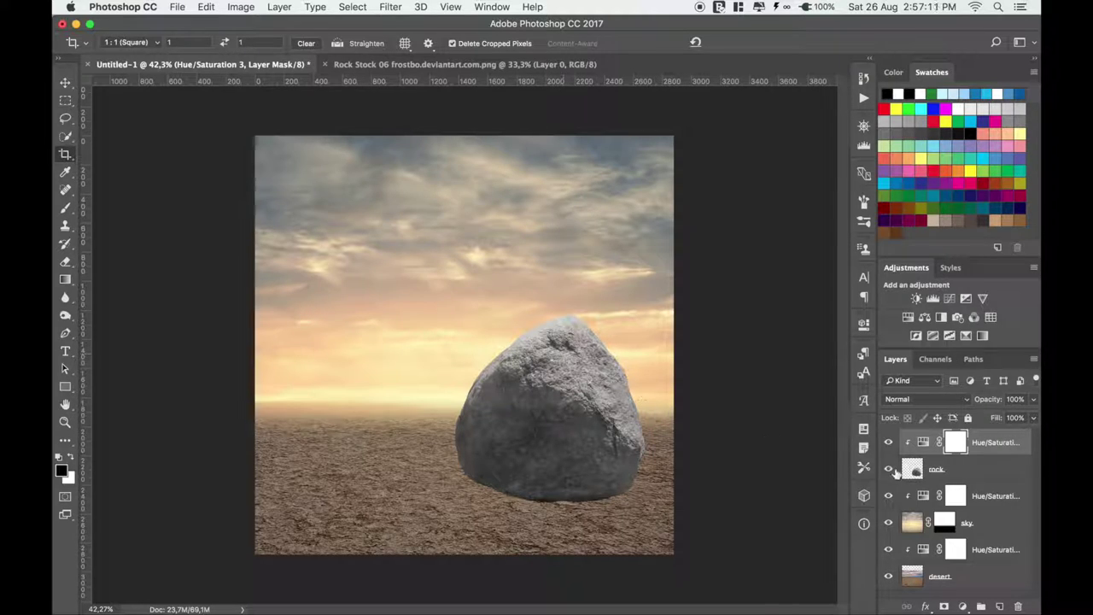
Step: Add a layer above rock, fill it with 50% Gray, and set it to Overlay
left_click(914, 472)
left_click(999, 605)
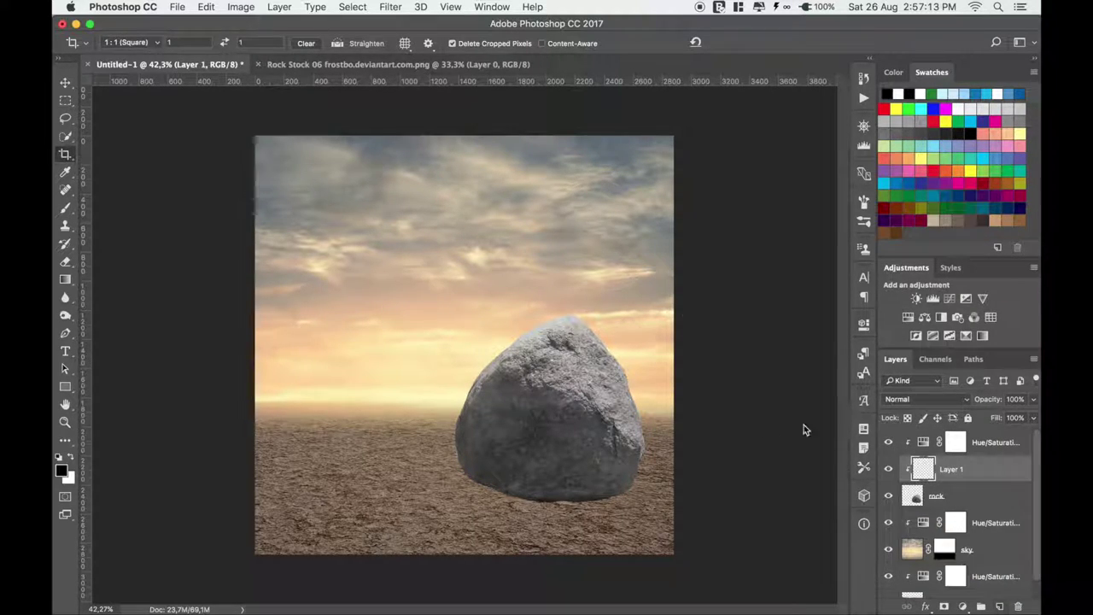
left_click(187, 9)
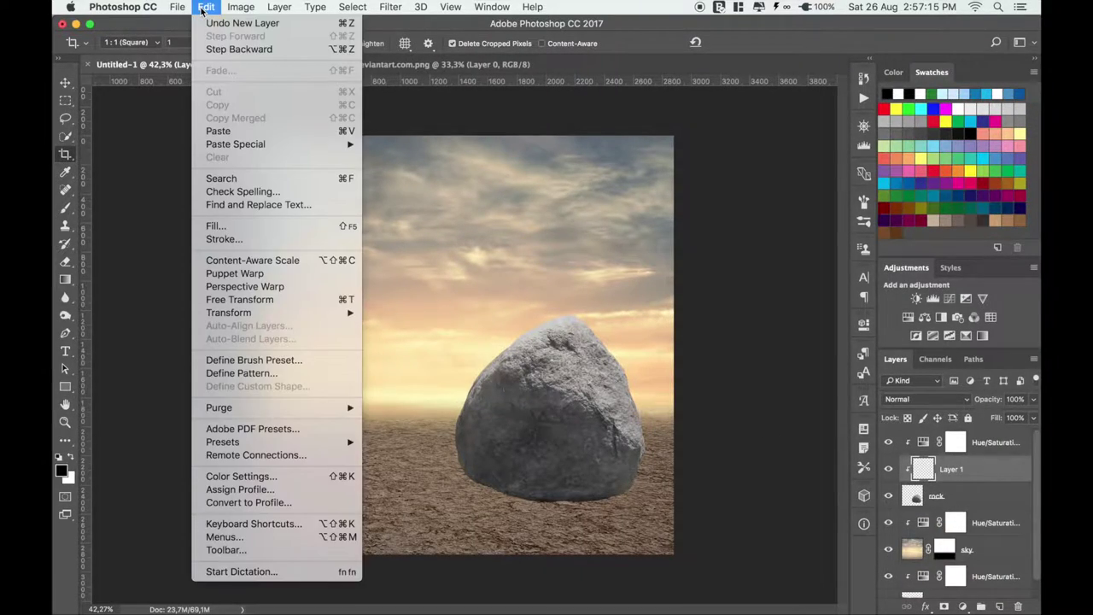
left_click(232, 229)
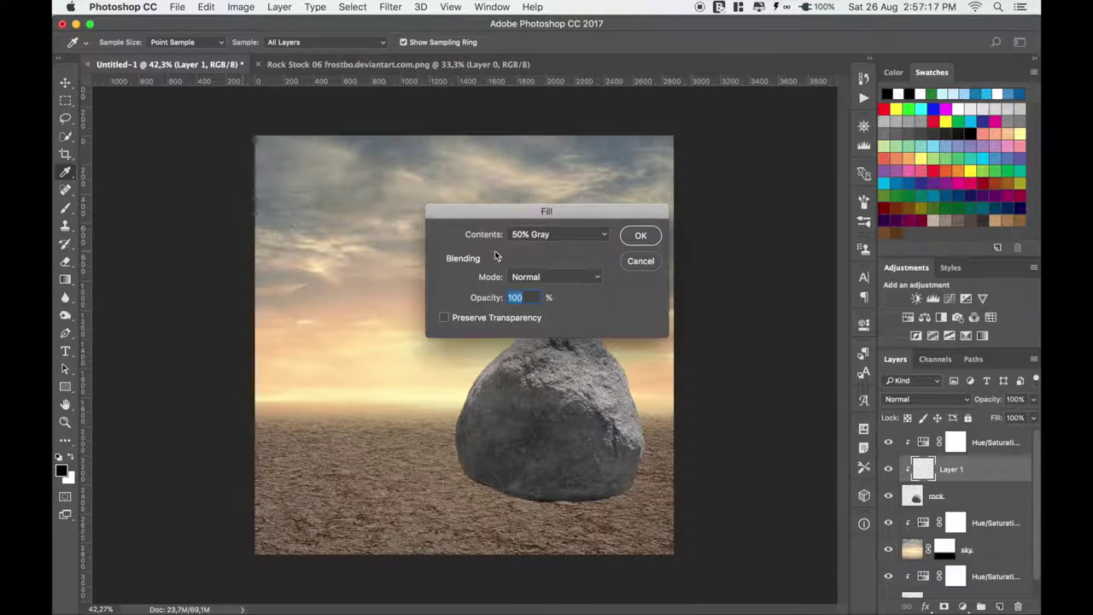
left_click(639, 237)
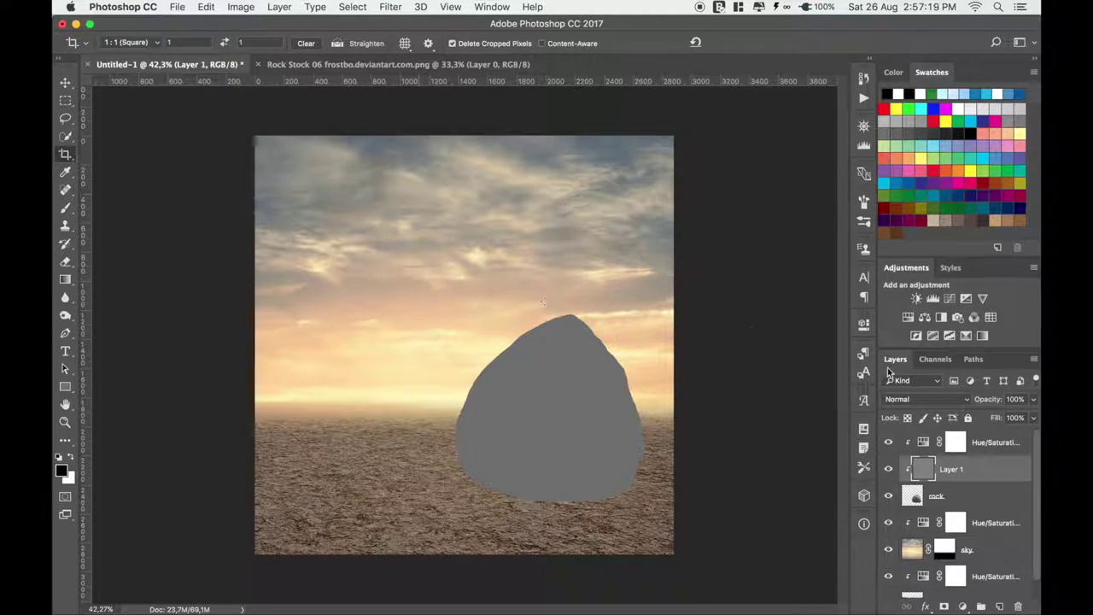
left_click(909, 399)
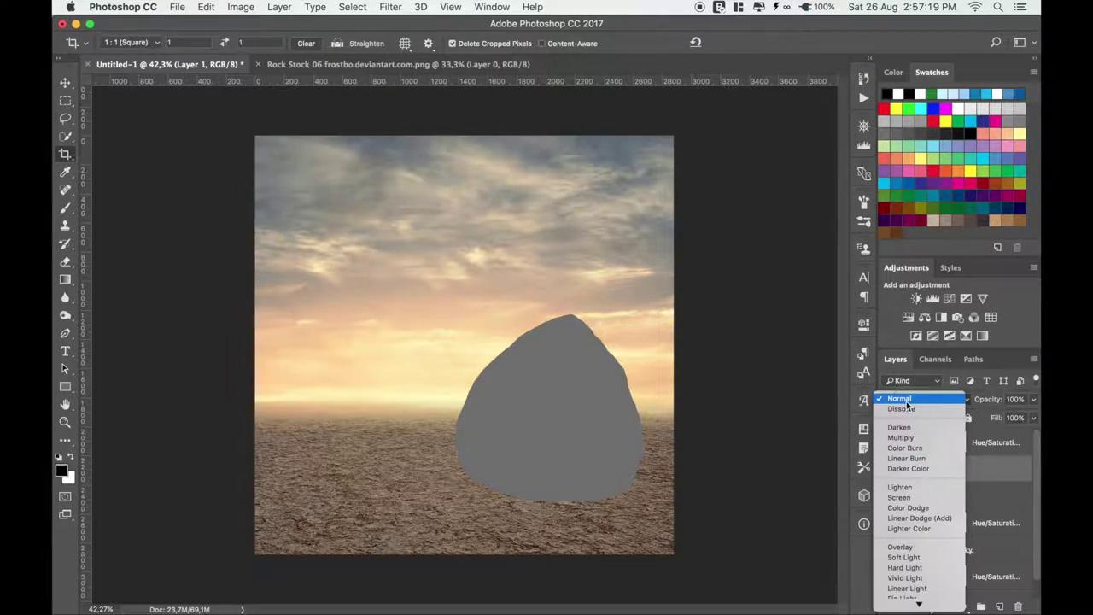
left_click(928, 551)
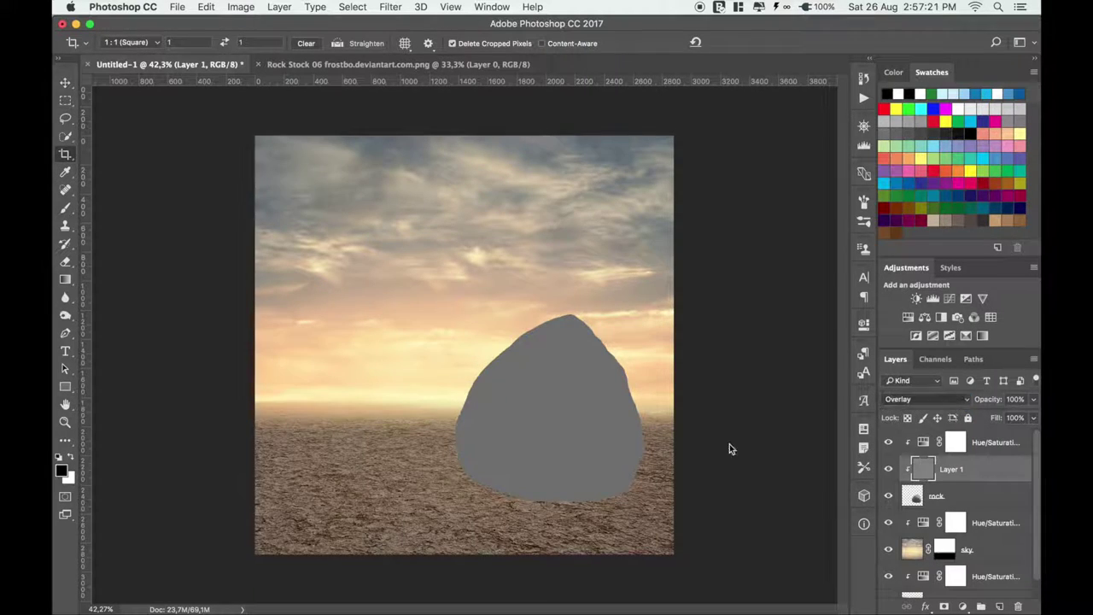
left_click(66, 316)
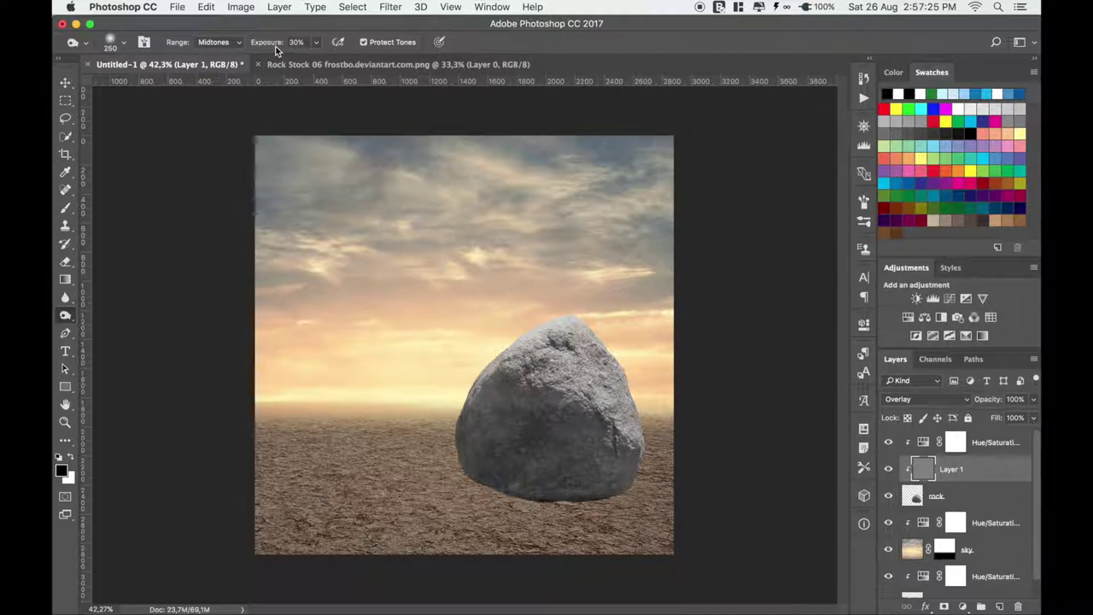
Step: Burn the rock's lower part at 40% exposure, brush 700, then its lower-right edge in Highlights
left_click_drag(276, 50, 284, 49)
key("bracketright")
key("bracketright")
key("bracketright")
mouse_move(480, 434)
left_mouse_down()
mouse_move(595, 484)
mouse_move(437, 425)
left_mouse_up()
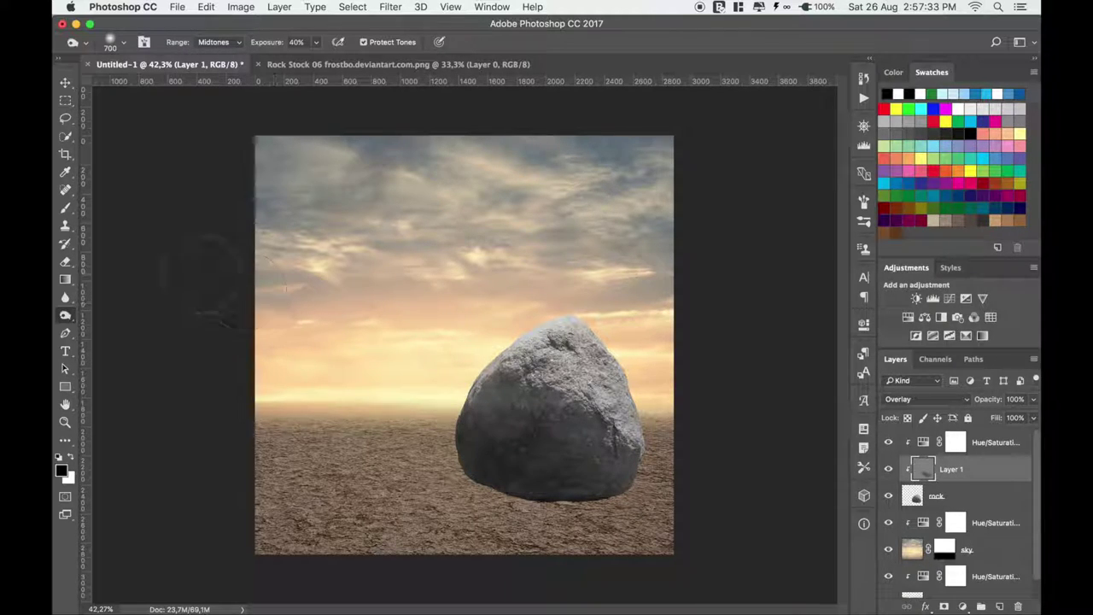
left_click(216, 42)
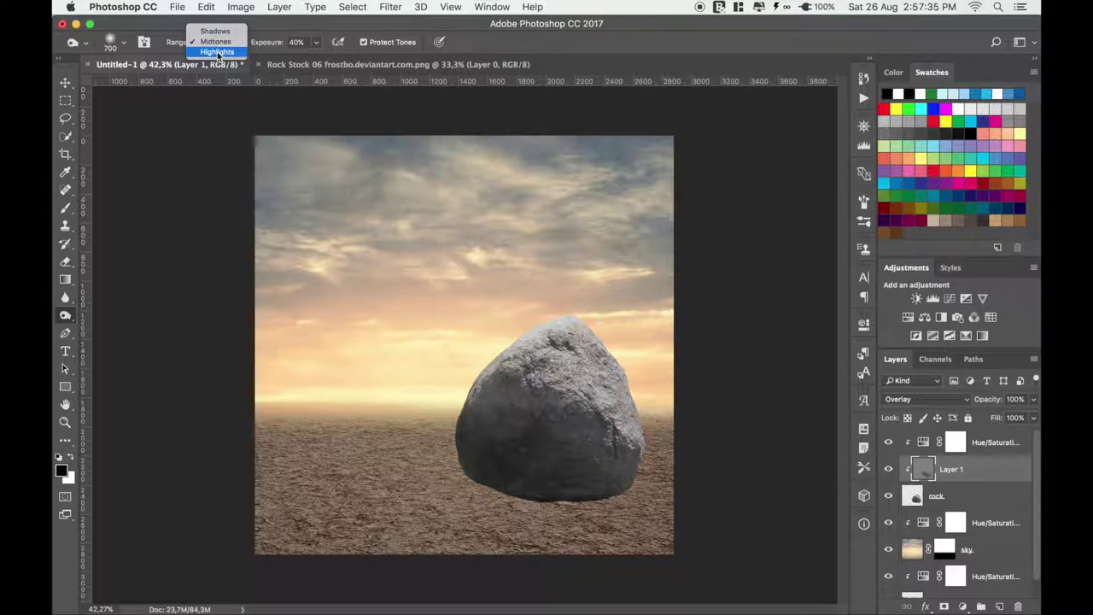
left_click(217, 52)
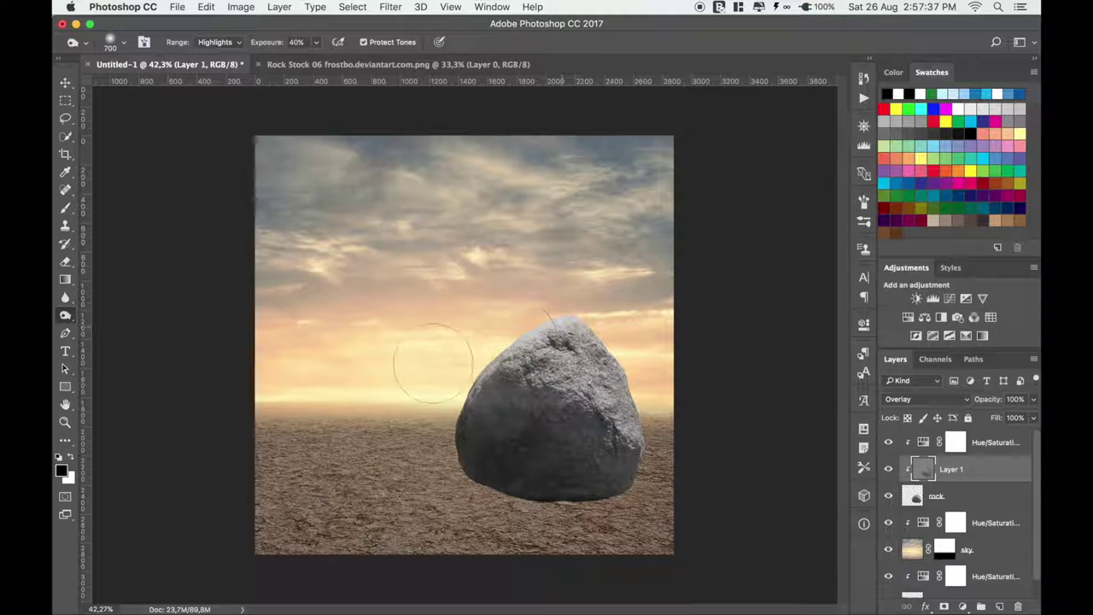
left_click_drag(629, 427, 627, 461)
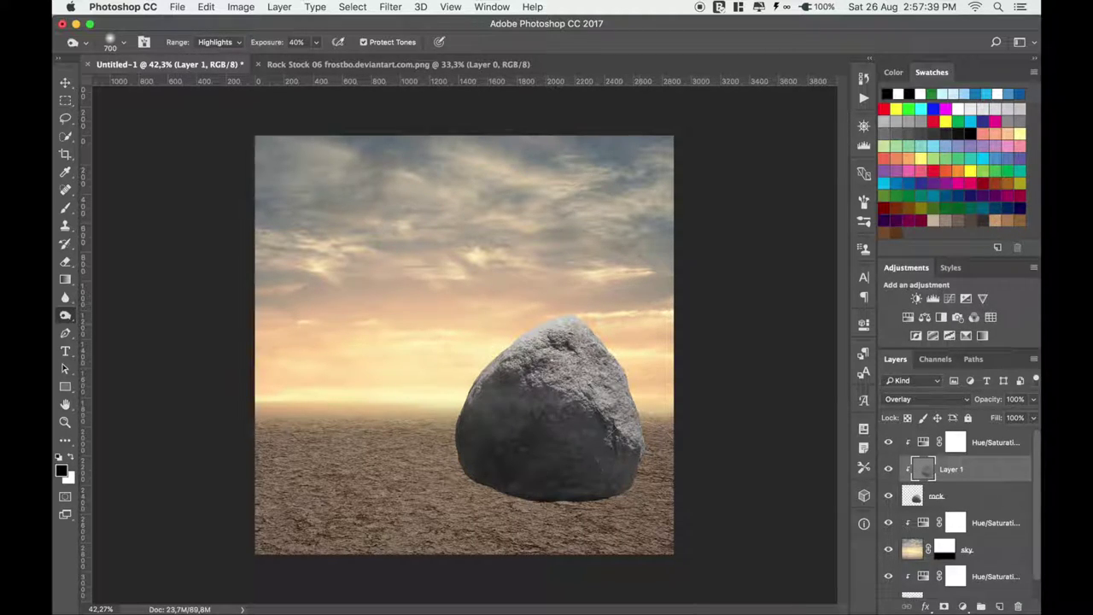
Step: Switch between the Dodge and Burn tools, then bring up the Rock Stock image
right_click(69, 315)
left_click(119, 314)
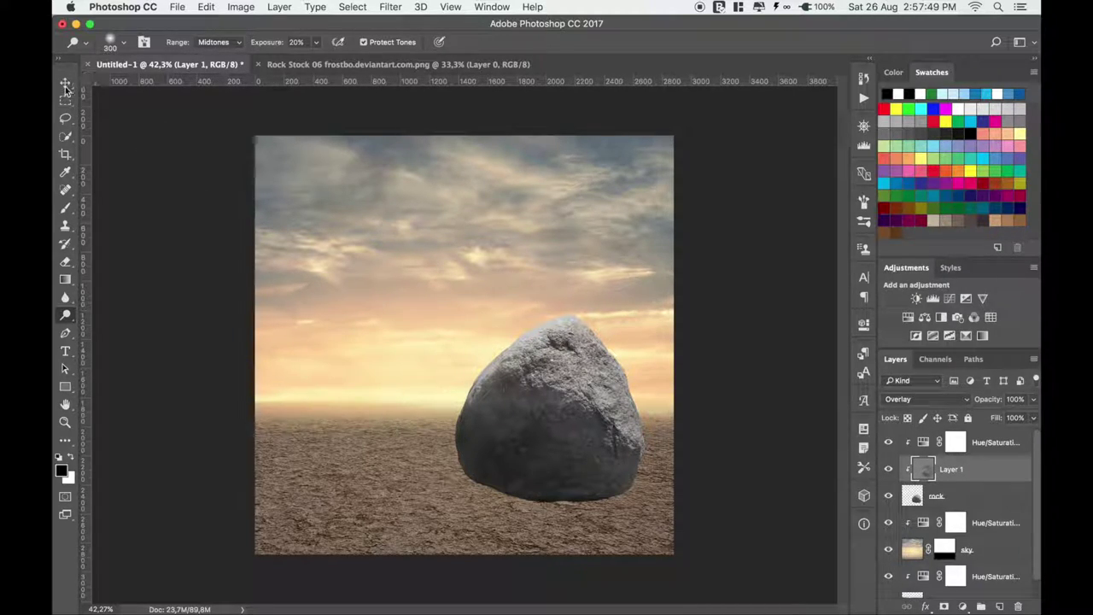
key("v")
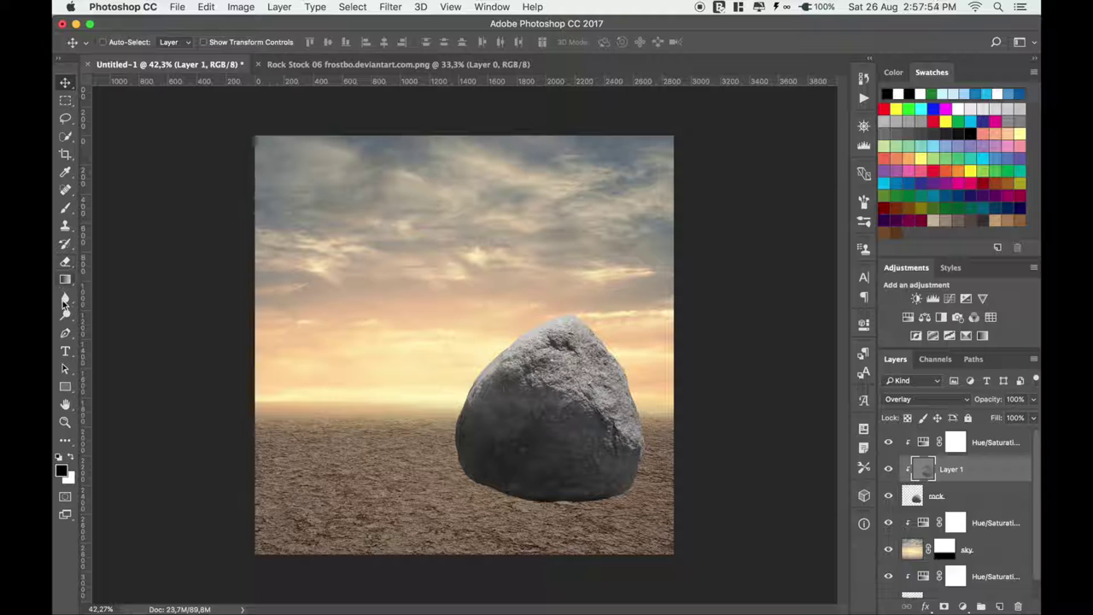
left_click(65, 315)
right_click(65, 314)
left_click(119, 328)
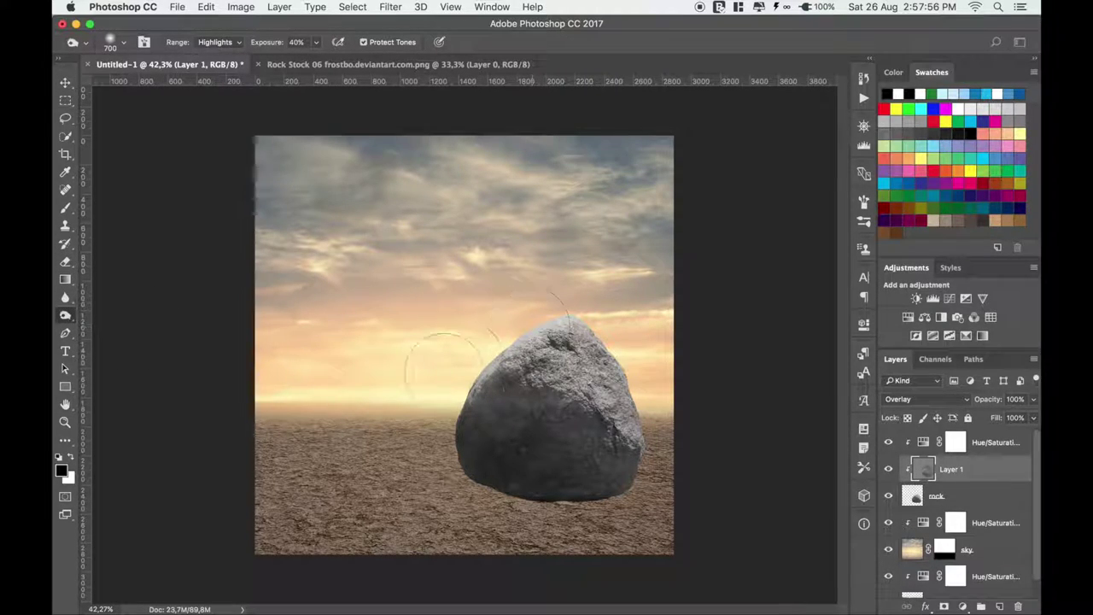
left_click(64, 82)
left_click(305, 65)
Step: Close the rock stock image and add a new layer named 'shadow' beneath the rock
left_click(260, 64)
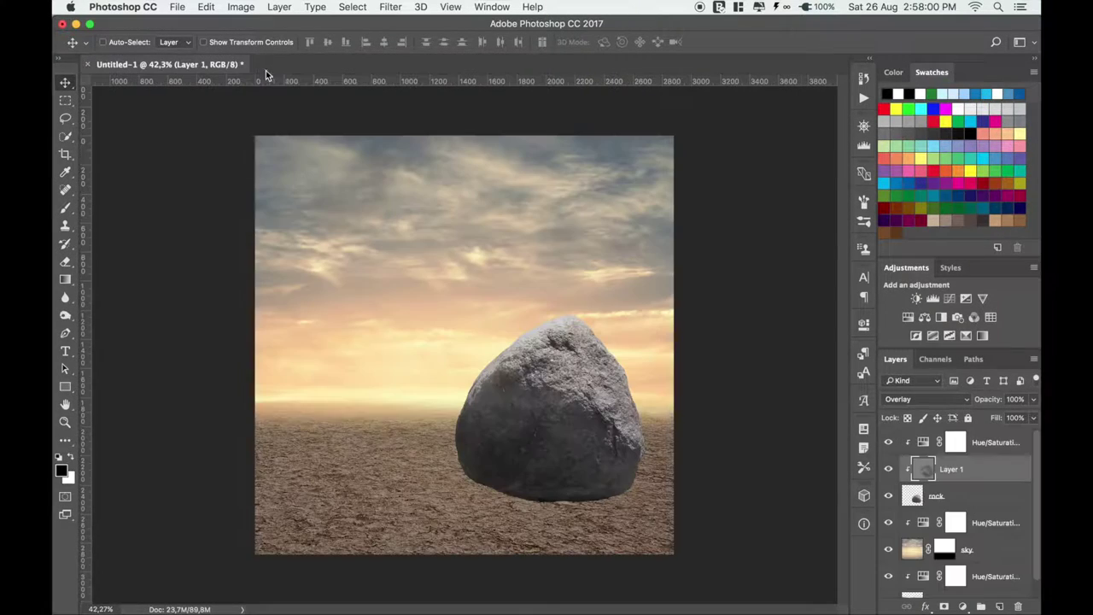
left_click(929, 446)
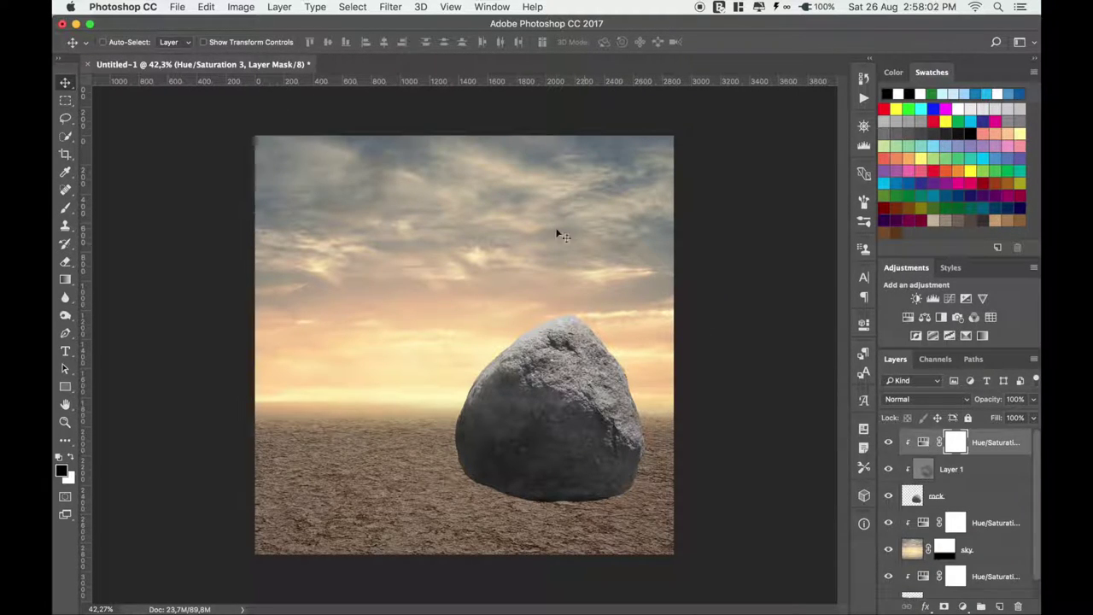
left_click(923, 523)
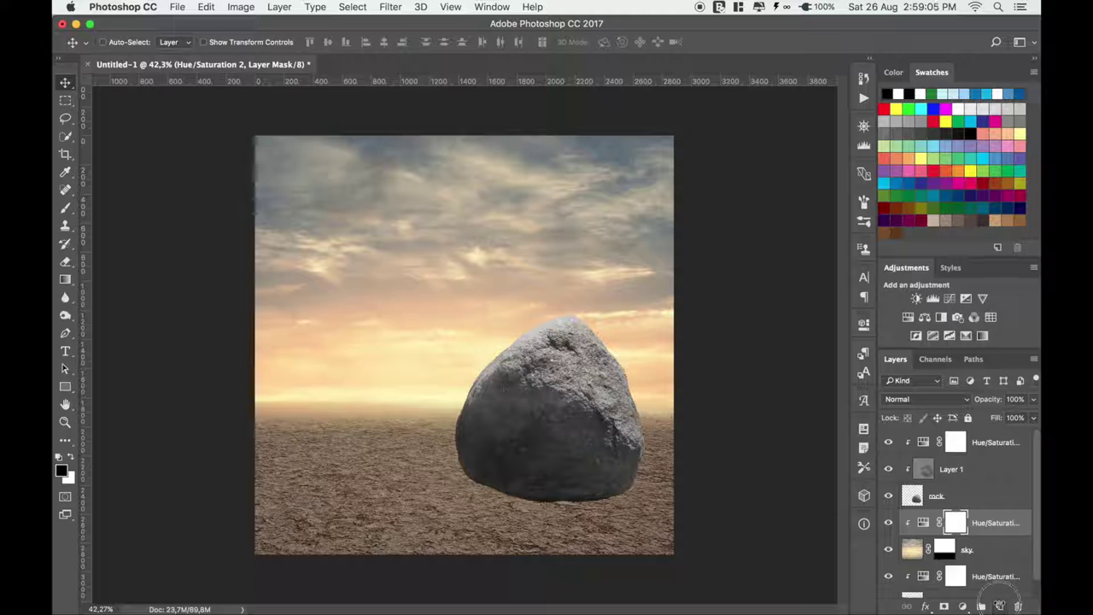
left_click(999, 607)
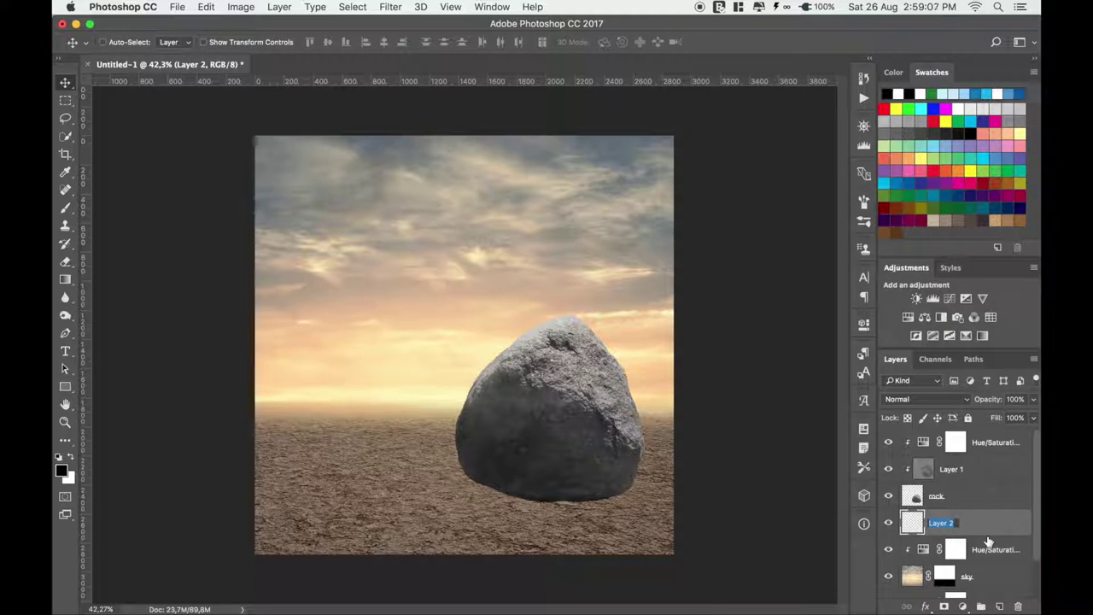
type("shadow")
key("Return")
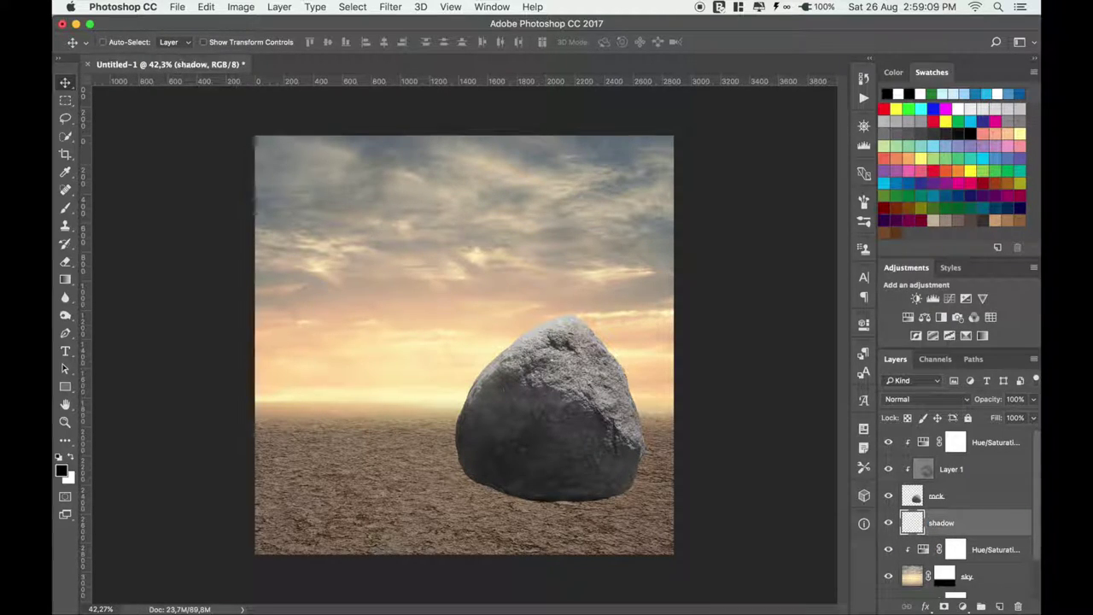
Step: Paint a soft black shadow under the rock at 20% brush opacity, then set the layer to 83%
left_click(65, 207)
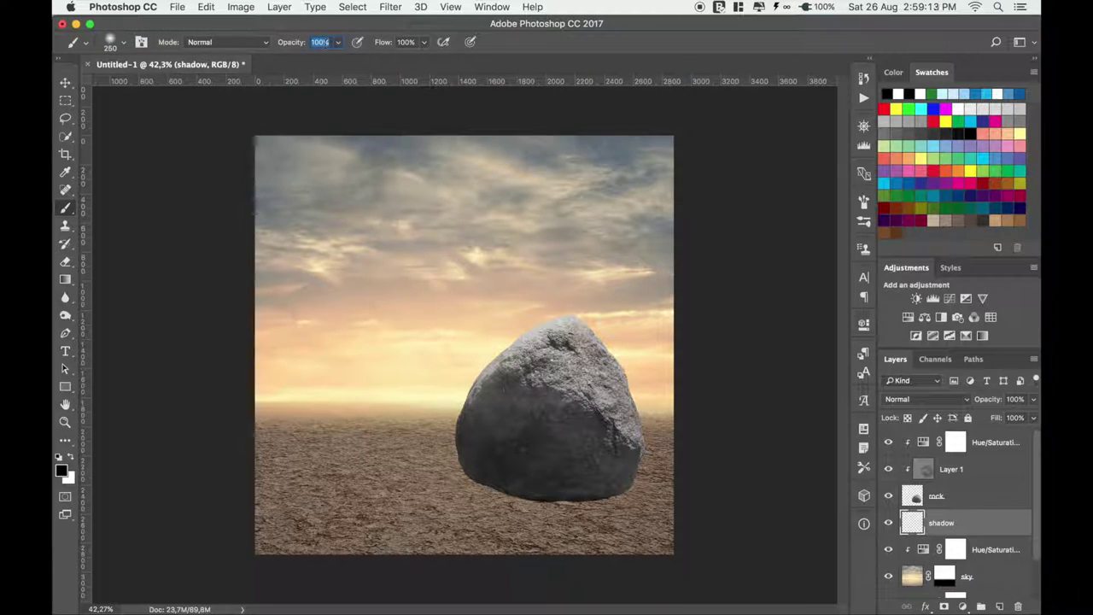
type("20")
key("Return")
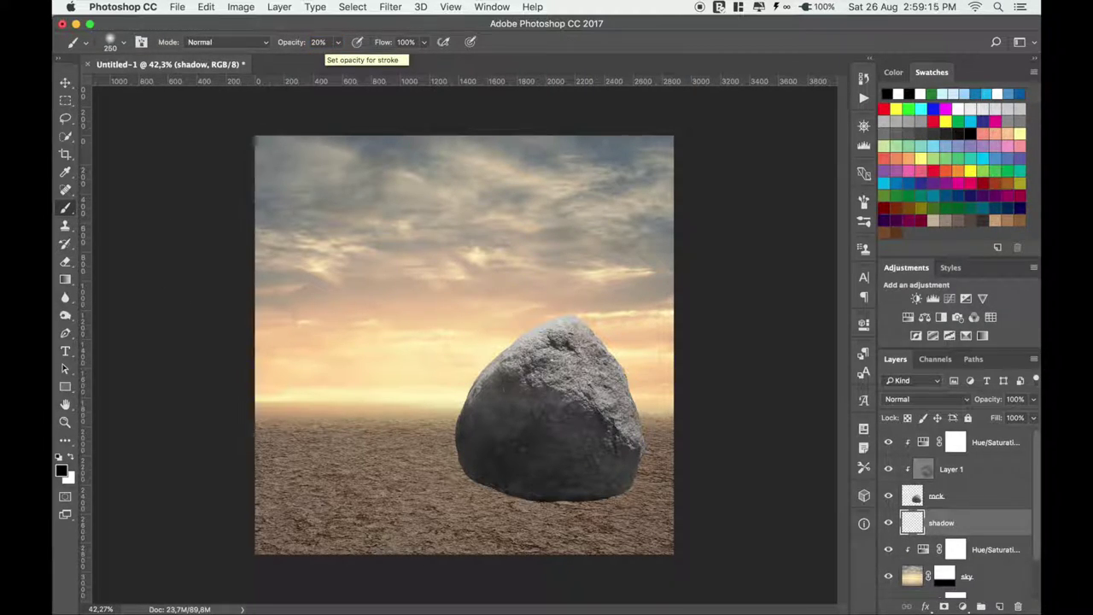
left_click_drag(461, 477, 617, 502)
mouse_move(461, 475)
left_mouse_down()
mouse_move(615, 501)
mouse_move(457, 488)
mouse_move(632, 497)
mouse_move(501, 501)
mouse_move(674, 524)
mouse_move(487, 510)
mouse_move(653, 513)
mouse_move(453, 504)
mouse_move(489, 531)
mouse_move(453, 526)
mouse_move(614, 546)
mouse_move(597, 519)
mouse_move(614, 527)
mouse_move(572, 529)
mouse_move(698, 552)
left_mouse_up()
left_click_drag(453, 531, 529, 546)
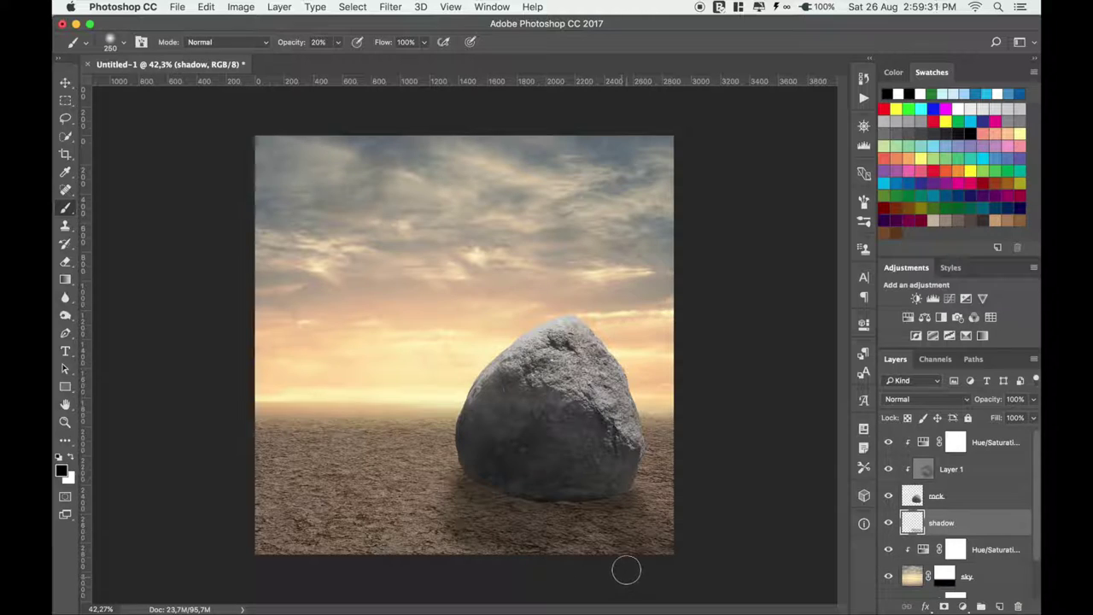
left_click_drag(990, 407, 973, 407)
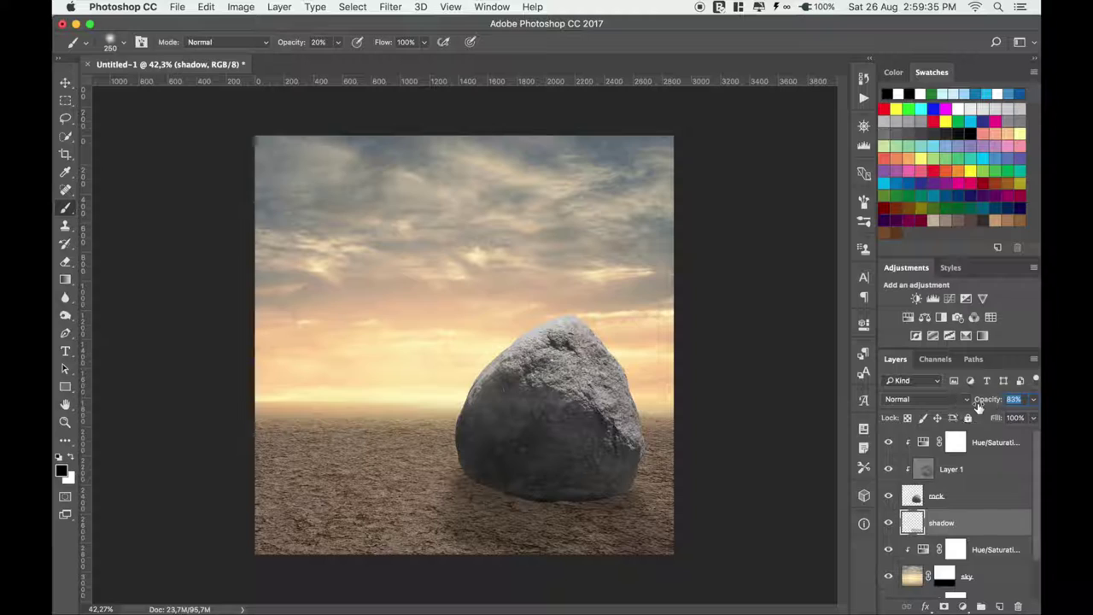
left_click(65, 82)
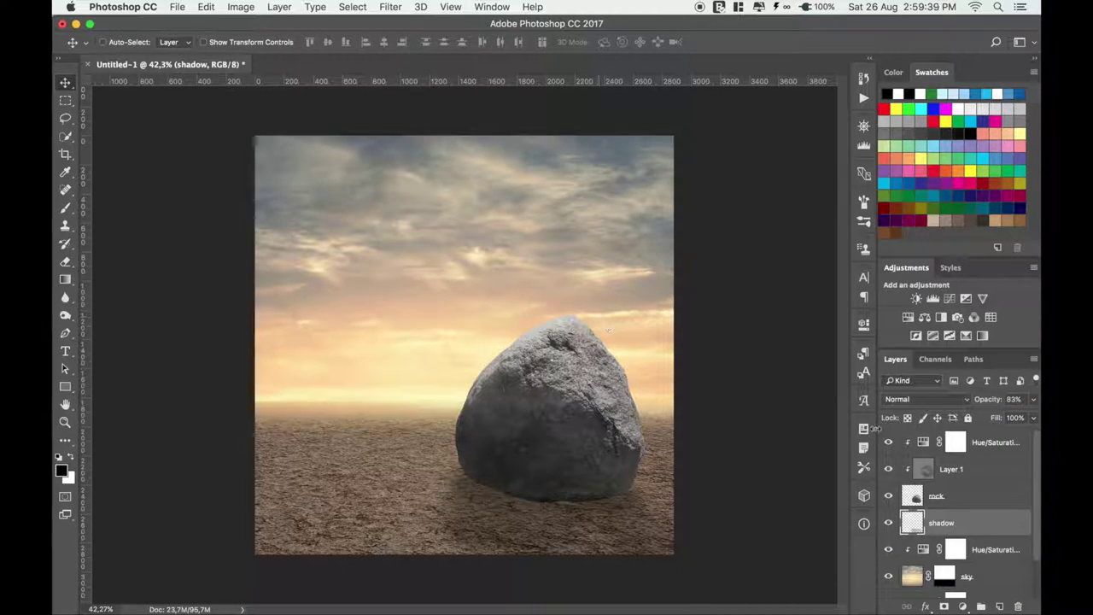
left_click(918, 444)
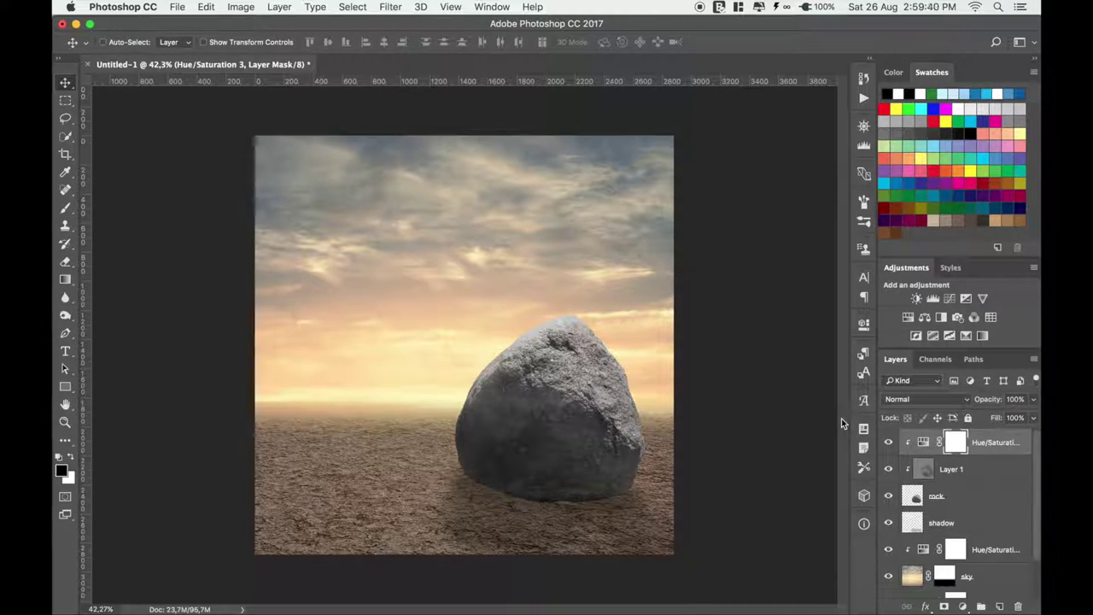
Step: Open the red-haired woman photo and drag her into the desert composite
right_click(377, 66)
left_click(413, 129)
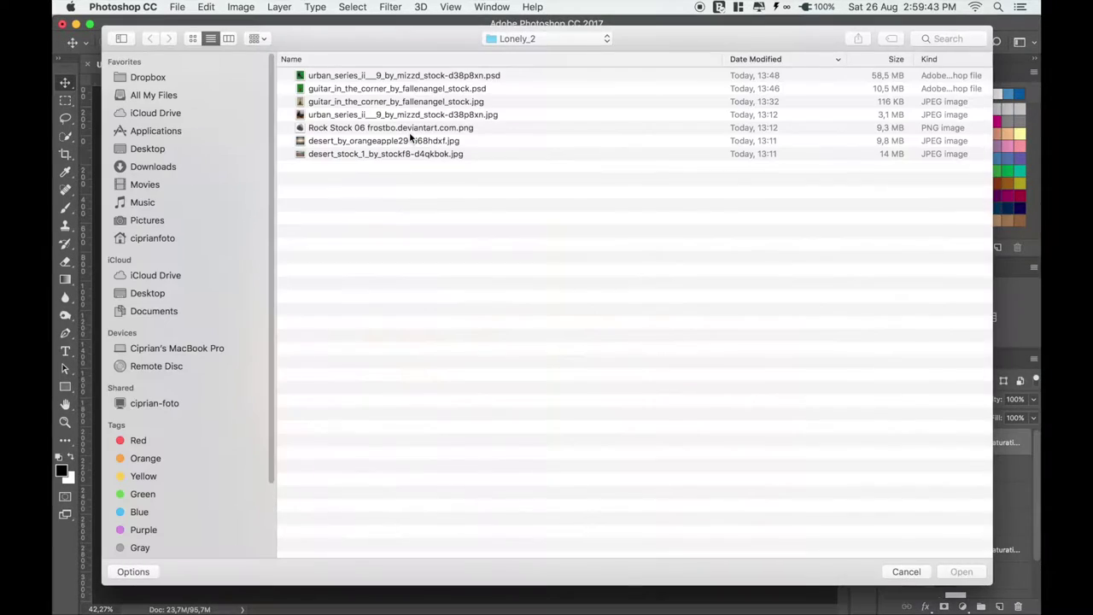
double_click(370, 76)
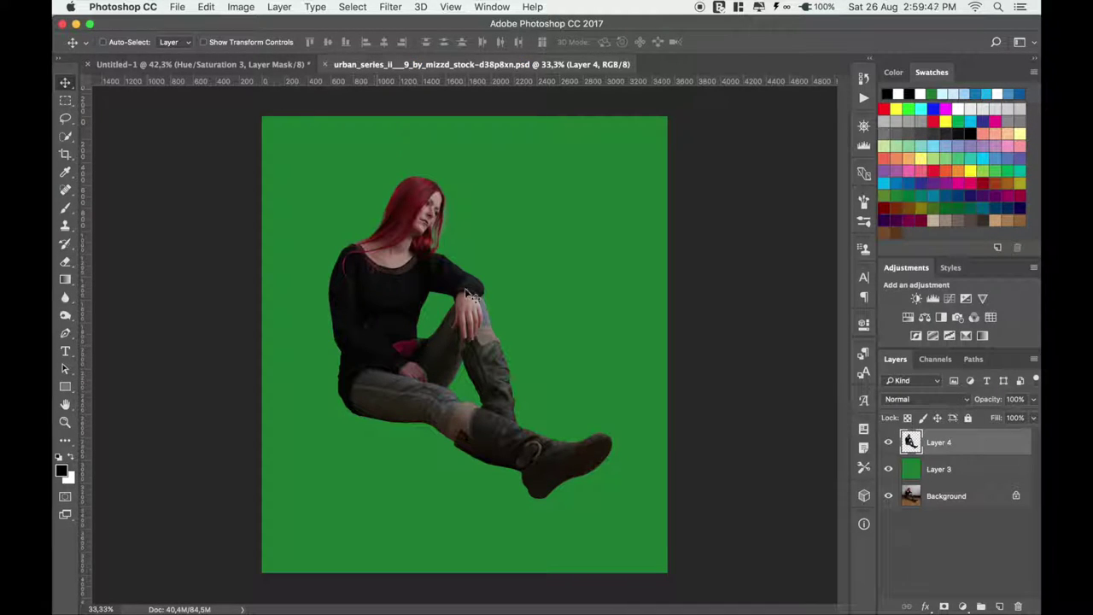
mouse_move(412, 355)
left_mouse_down()
mouse_move(394, 358)
mouse_move(413, 352)
left_mouse_up()
Step: Flip the woman horizontally, scale her to about 42%, and move her down beside the rock
key("ctrl+t")
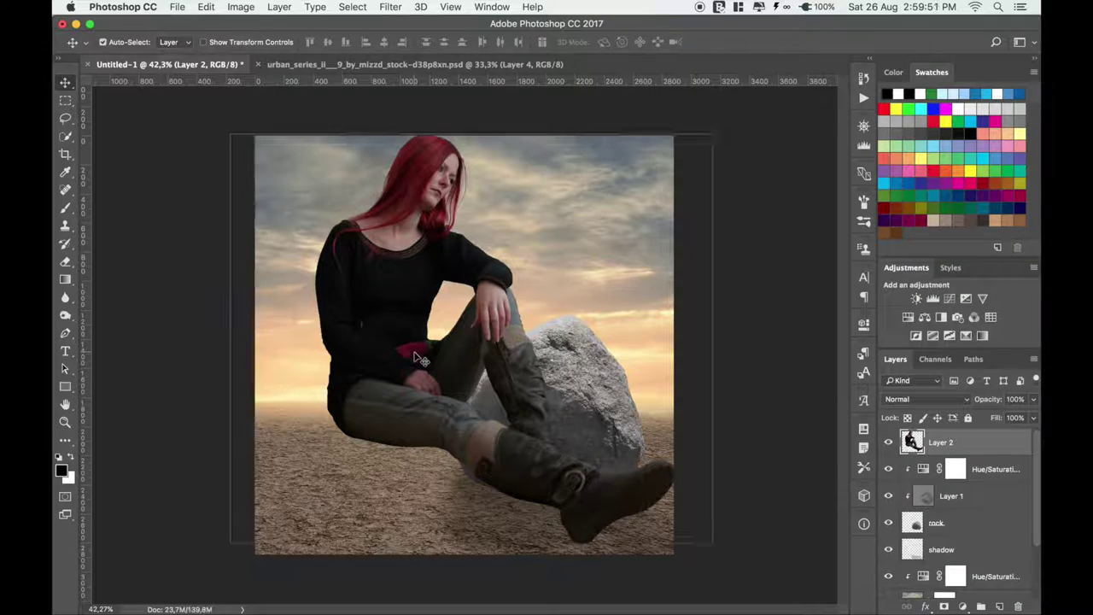
right_click(420, 340)
left_click(500, 518)
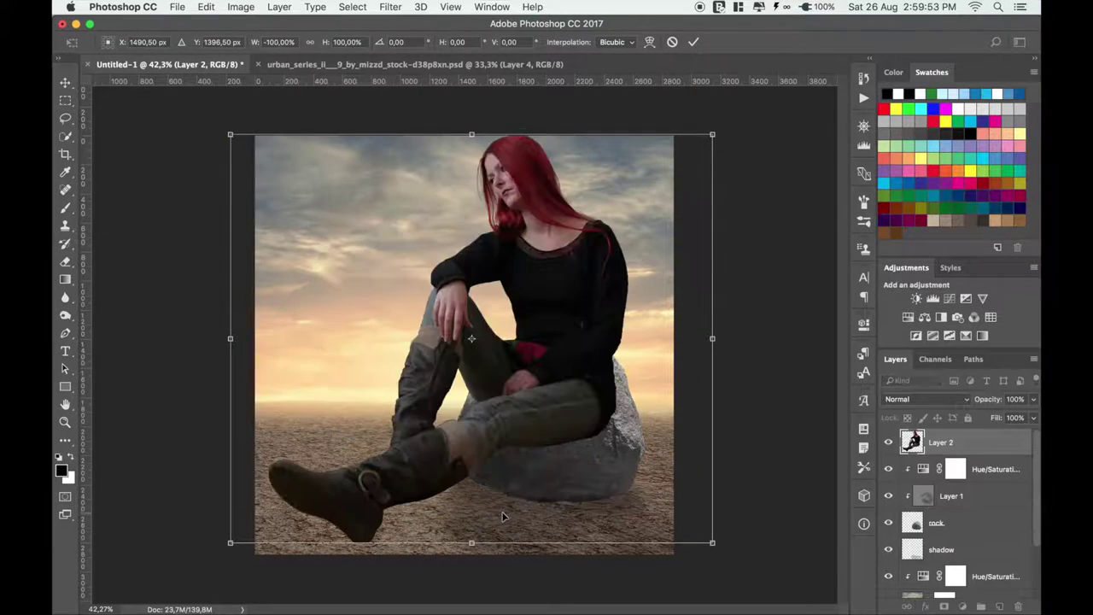
left_click_drag(713, 545, 592, 407)
left_click(696, 42)
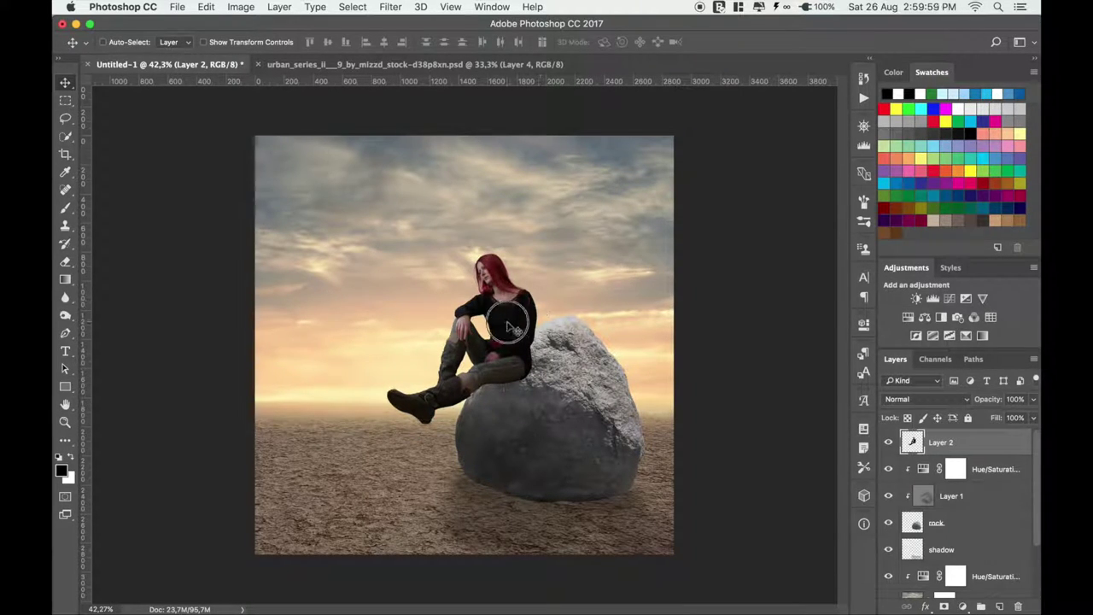
mouse_move(505, 321)
left_mouse_down()
mouse_move(491, 450)
mouse_move(519, 478)
left_mouse_up()
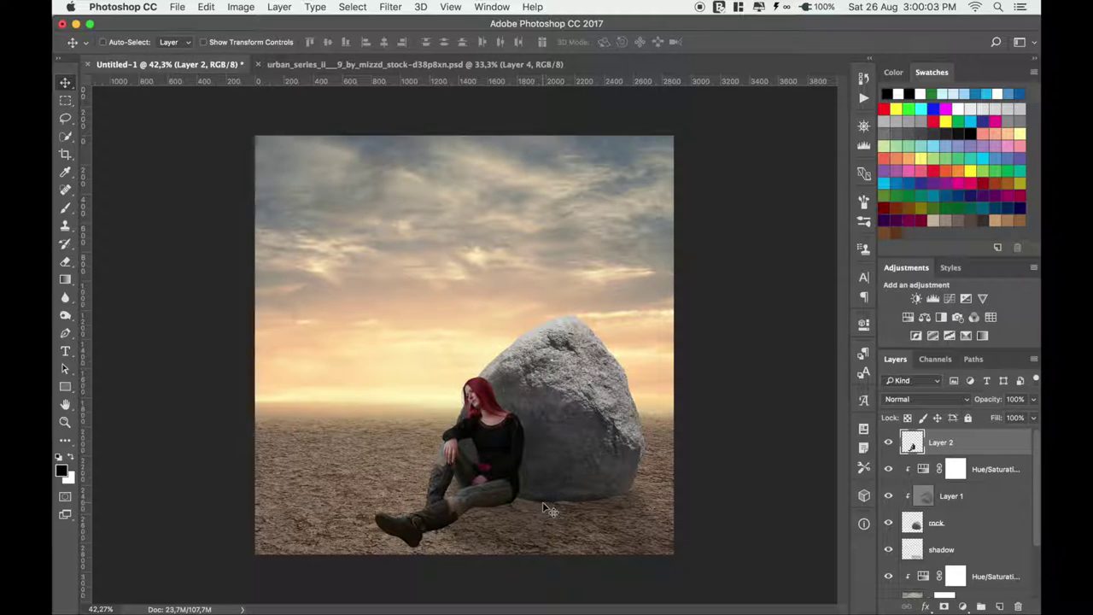
Step: Rescale the woman to about 91%, nudge her right, and name her layer 'girl'
key("ctrl+t")
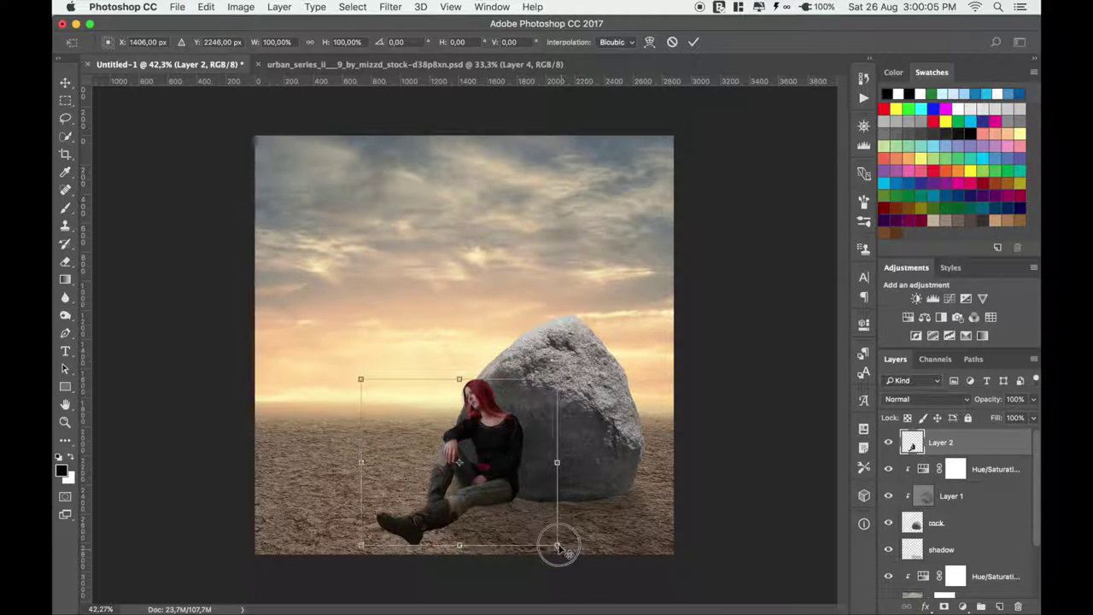
left_click_drag(556, 545, 550, 538)
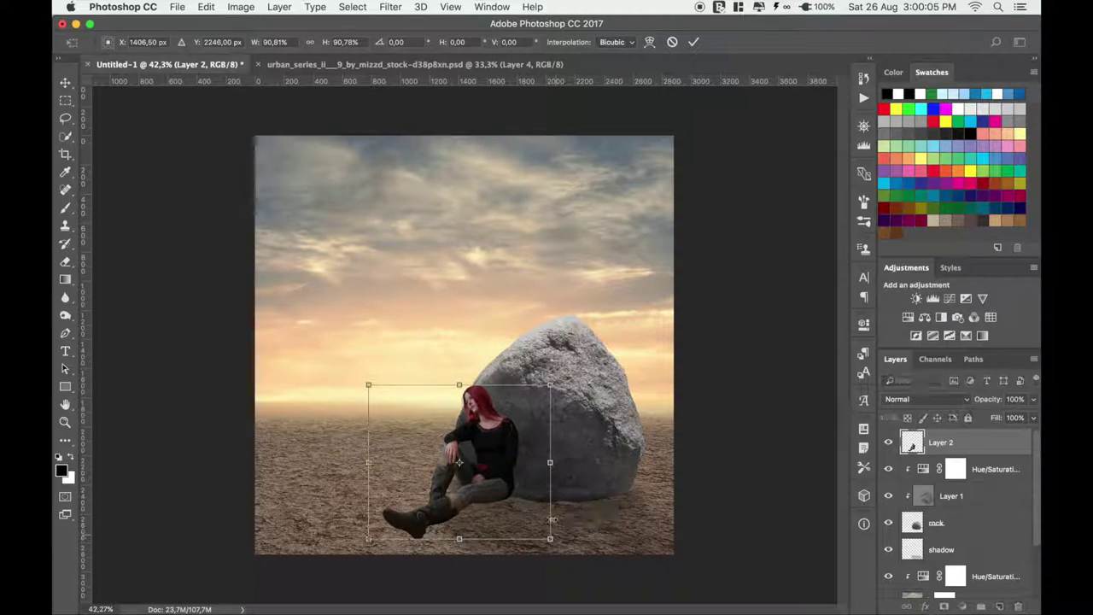
left_click_drag(496, 456, 513, 458)
left_click(694, 43)
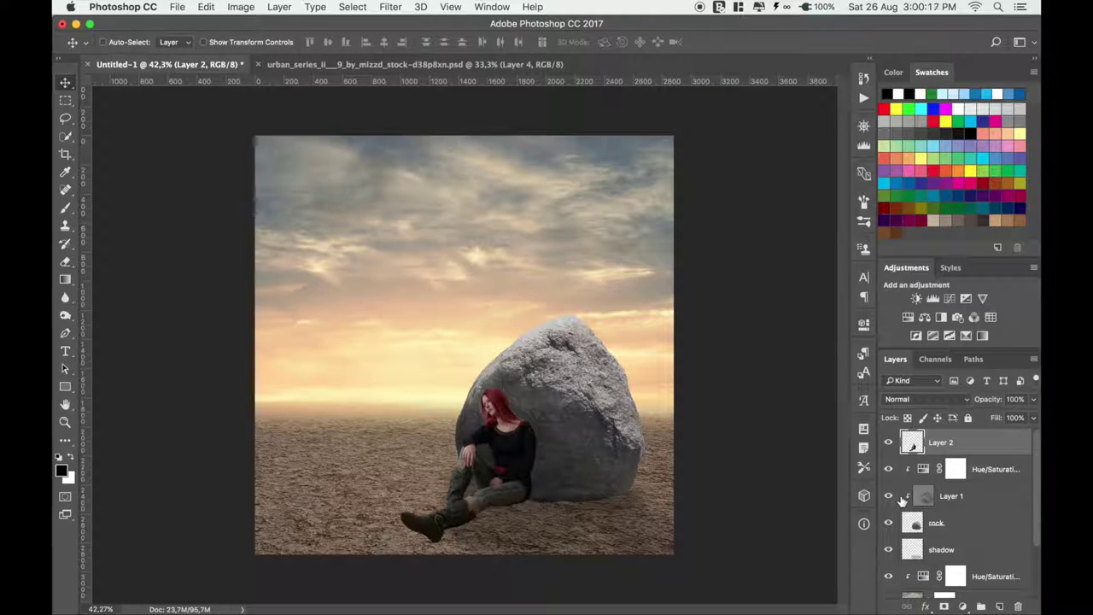
double_click(941, 442)
type("girl")
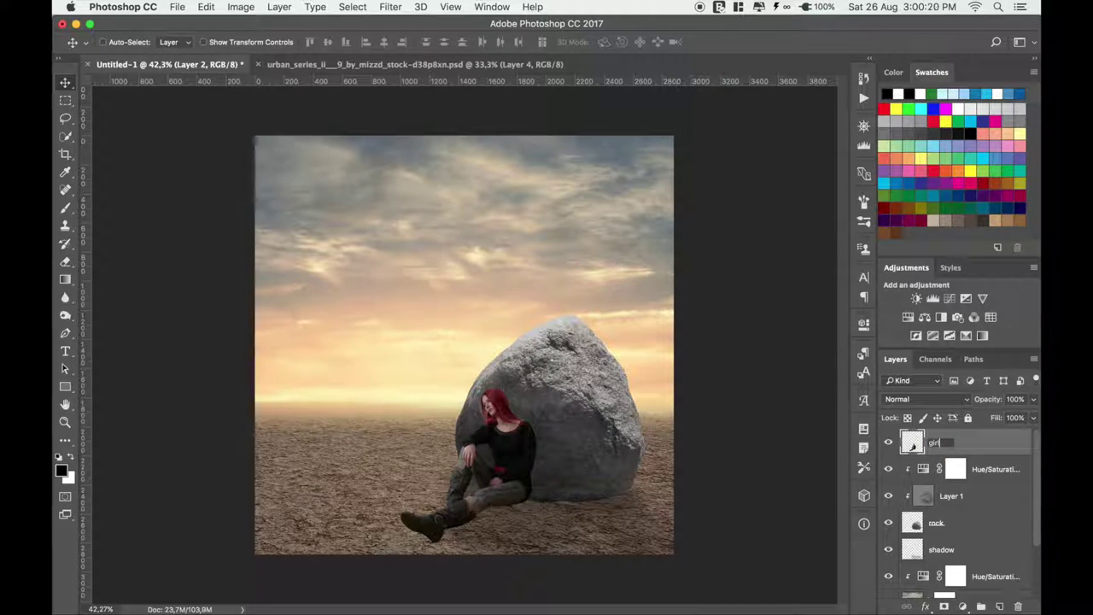
key("Return")
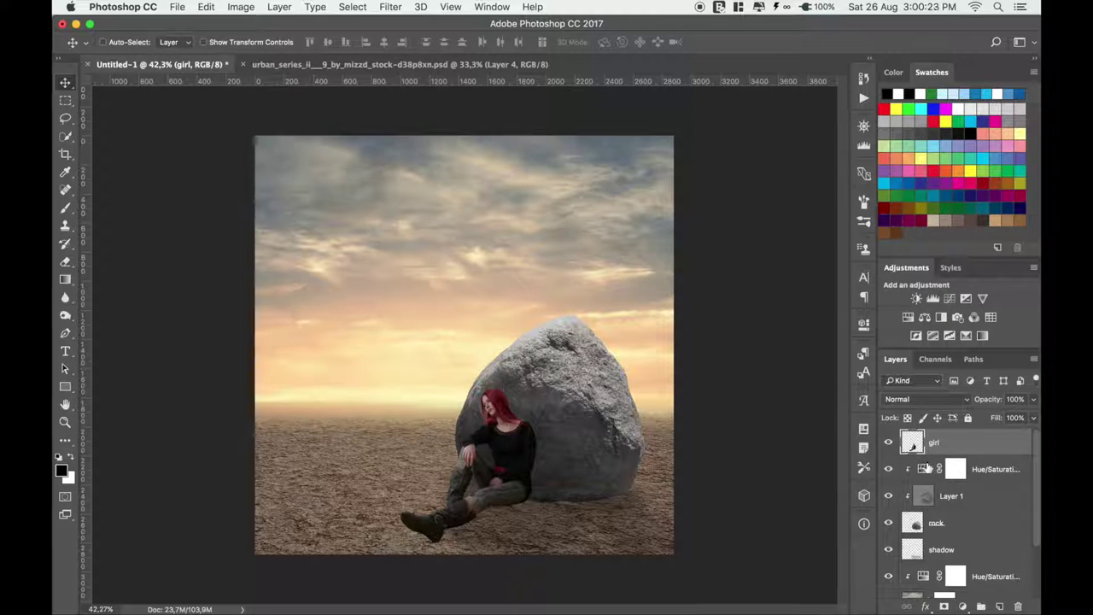
Step: Add a Hue/Saturation adjustment clipped to girl with Saturation -35
left_click(907, 316)
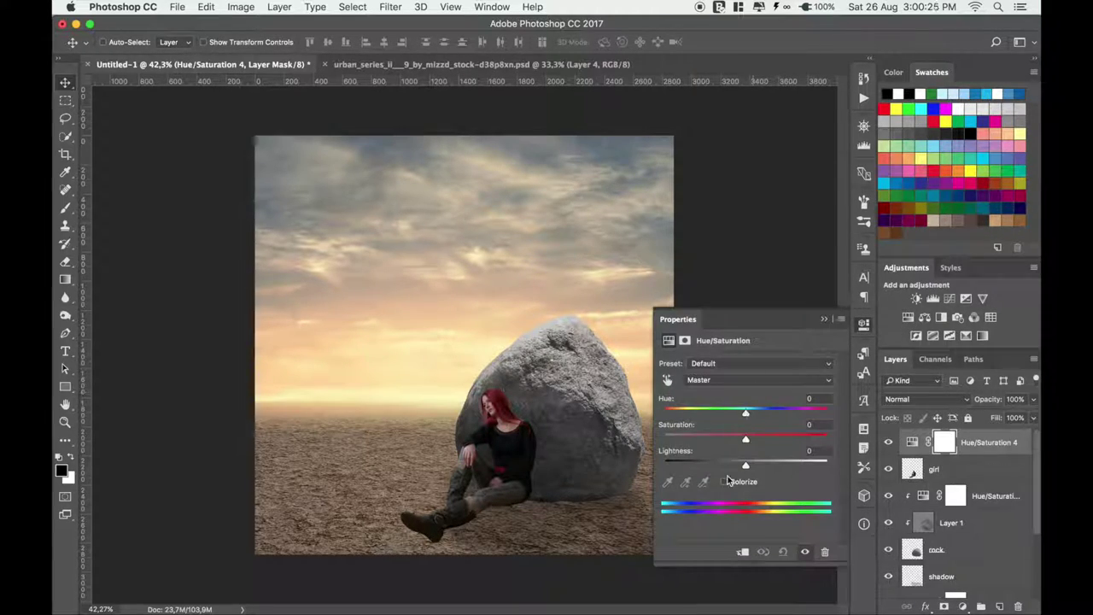
left_click(741, 552)
left_click_drag(745, 439, 717, 440)
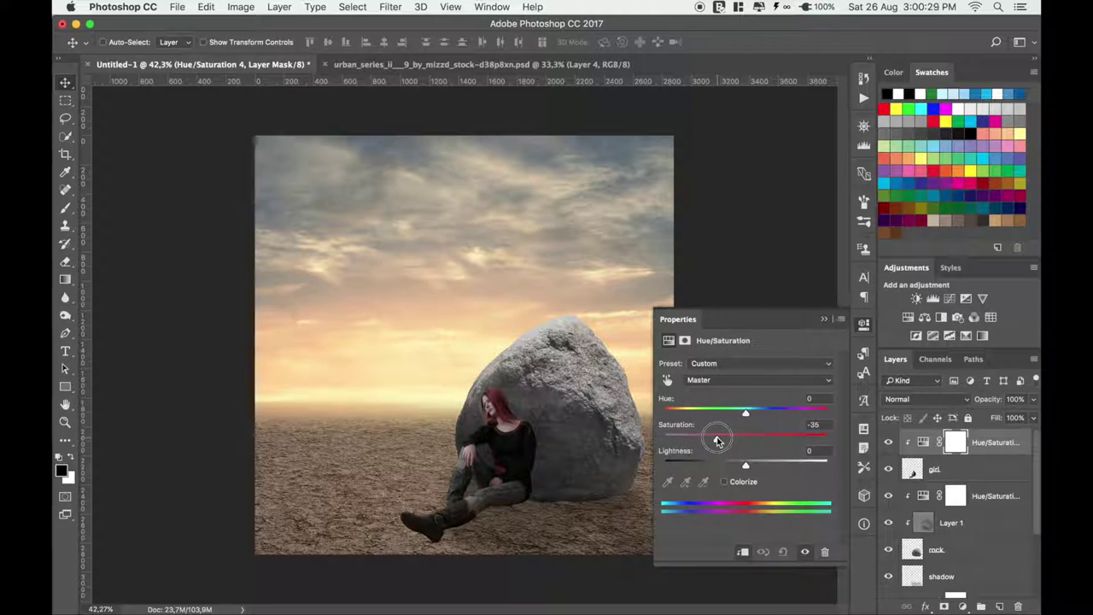
left_click(824, 321)
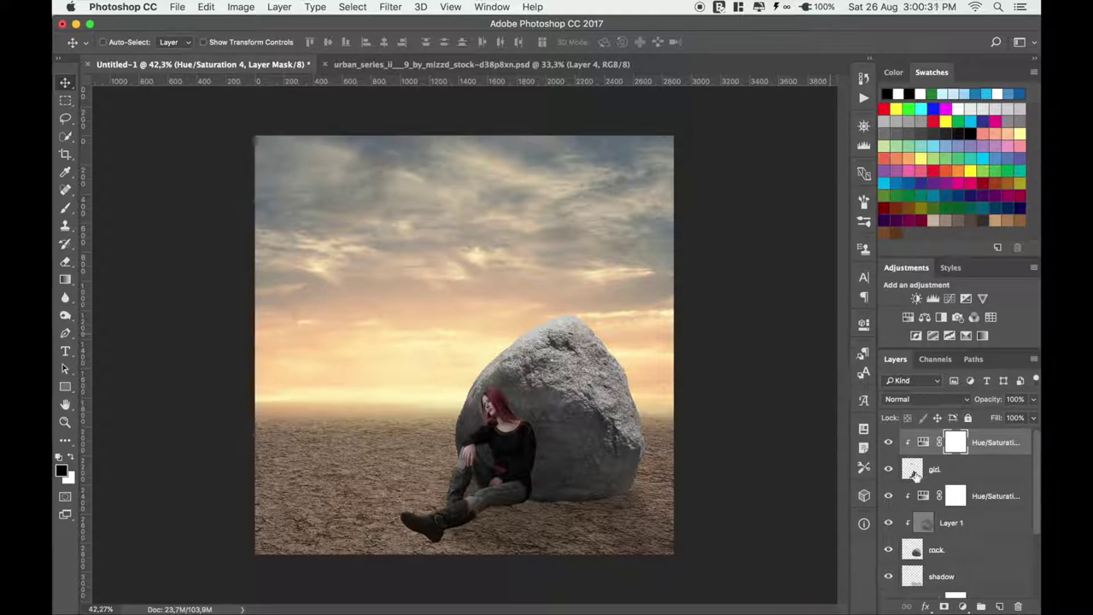
Step: Add a new layer clipped above girl, filled with 50% gray and set to Overlay
left_click(916, 474)
left_click(999, 606)
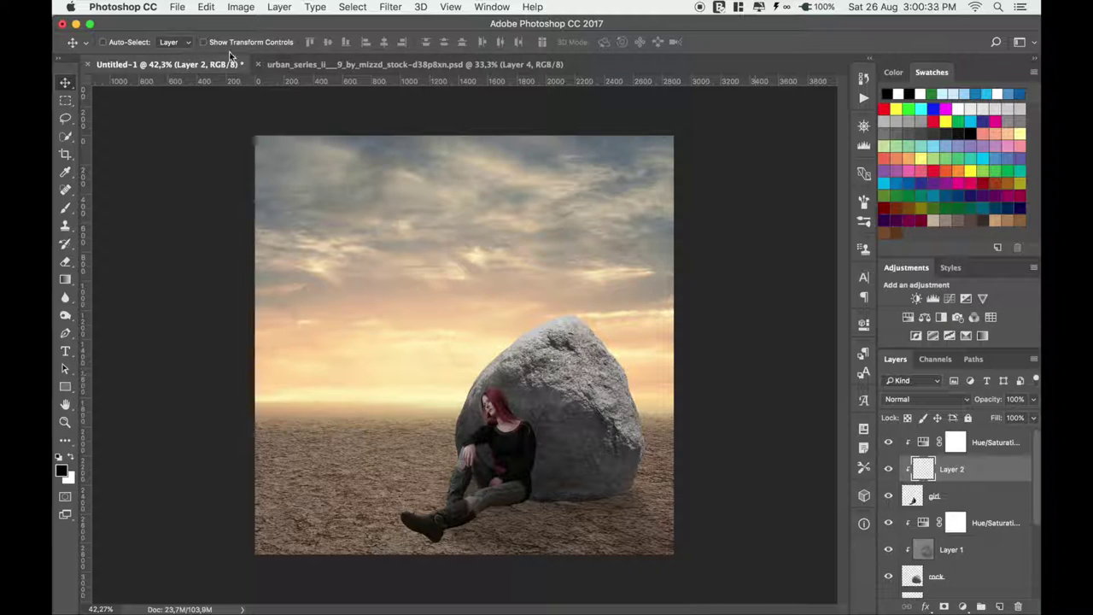
left_click(206, 12)
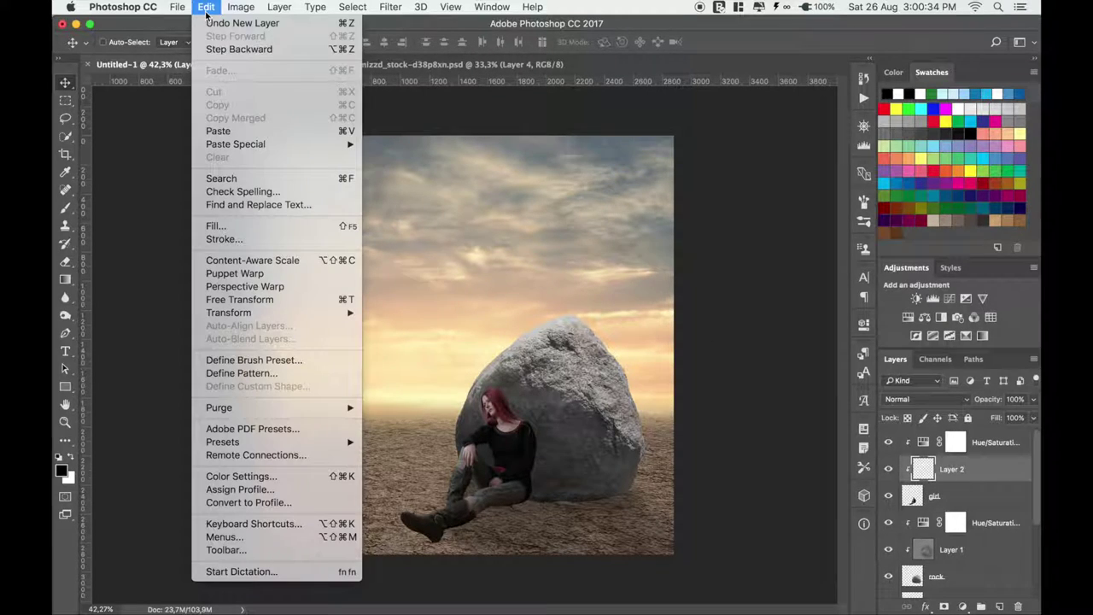
left_click(232, 227)
left_click(623, 242)
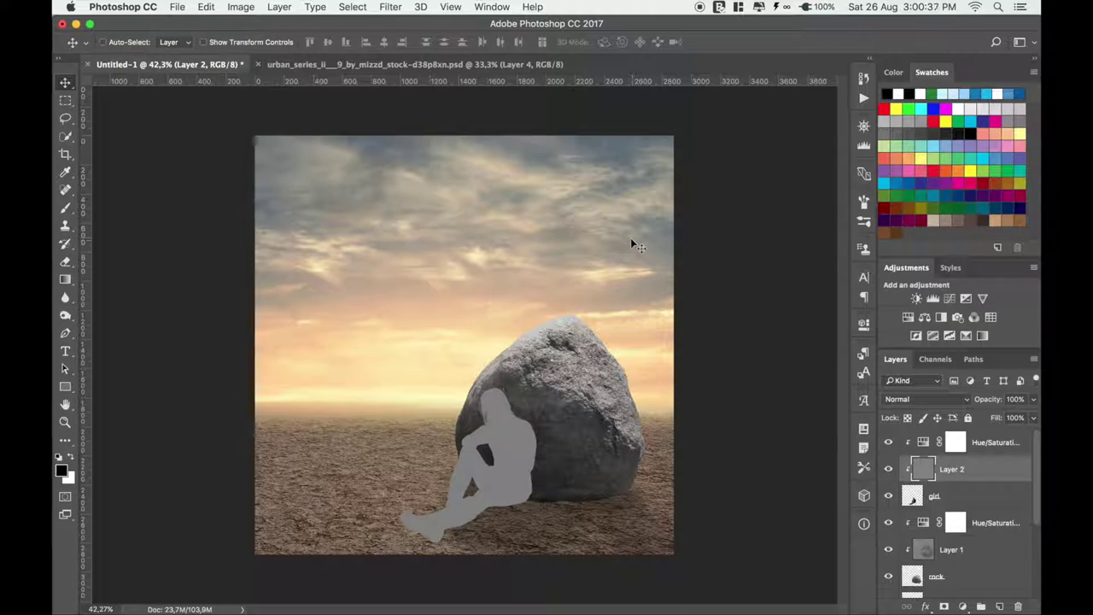
left_click(929, 398)
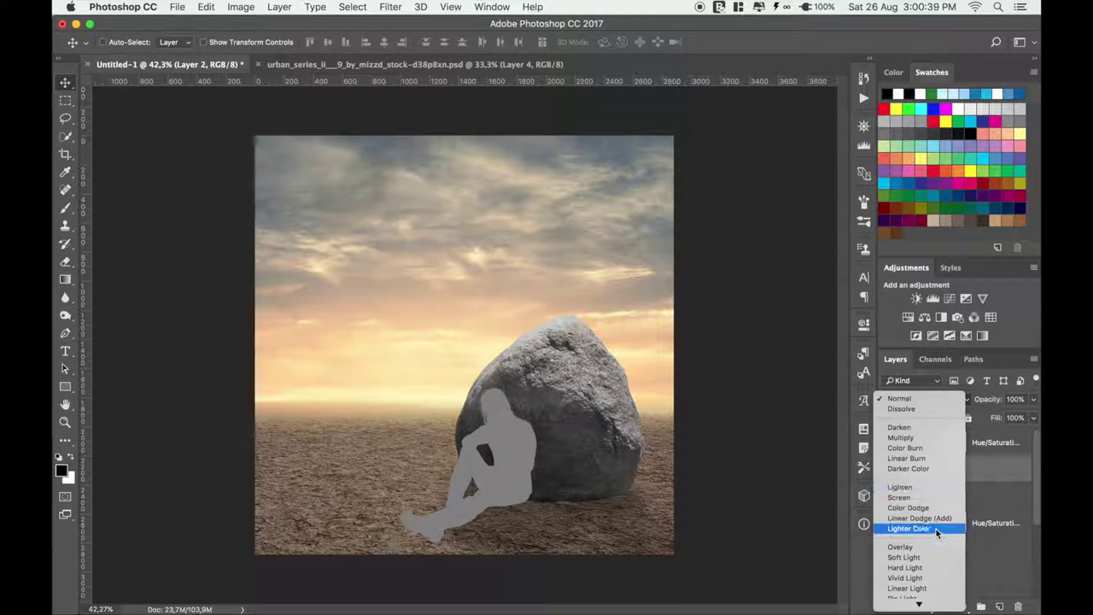
left_click(937, 551)
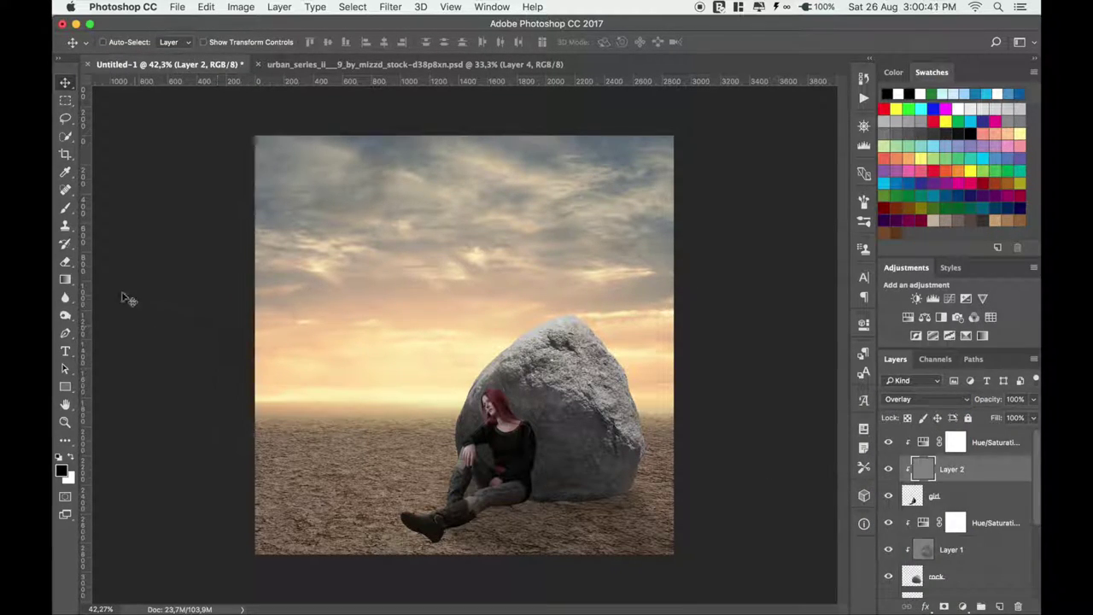
Step: Dodge the woman's hair and shoulder, then burn her hair, shoulder and knee at 20% exposure
left_click(65, 315)
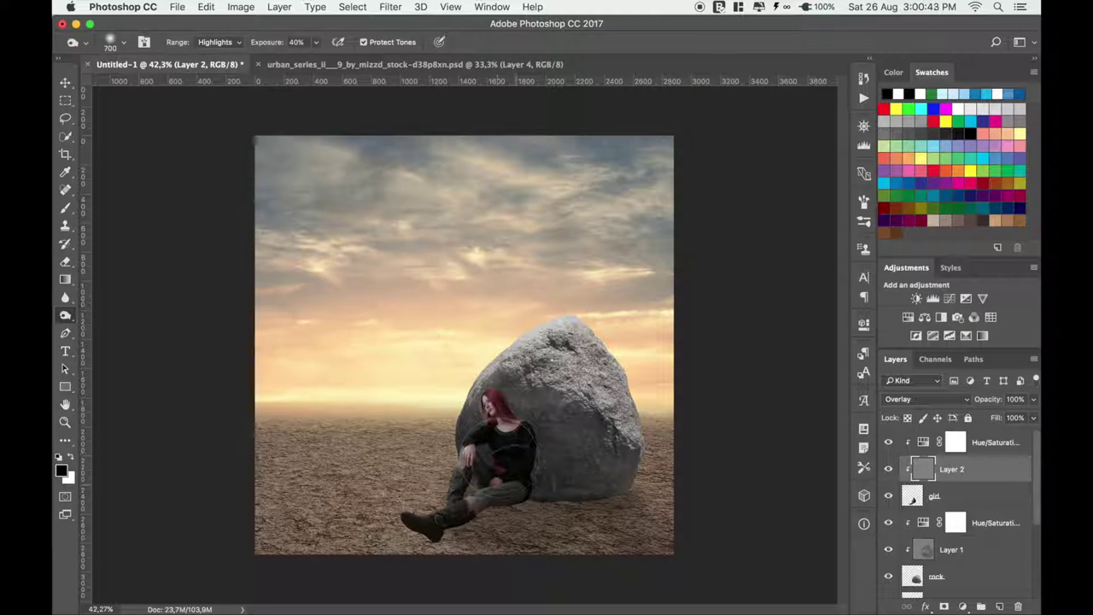
key("bracketleft")
key("bracketleft")
key("bracketleft")
key("bracketleft")
key("bracketleft")
mouse_move(522, 442)
left_mouse_down()
mouse_move(542, 459)
mouse_move(482, 461)
mouse_move(501, 484)
mouse_move(510, 407)
left_mouse_up()
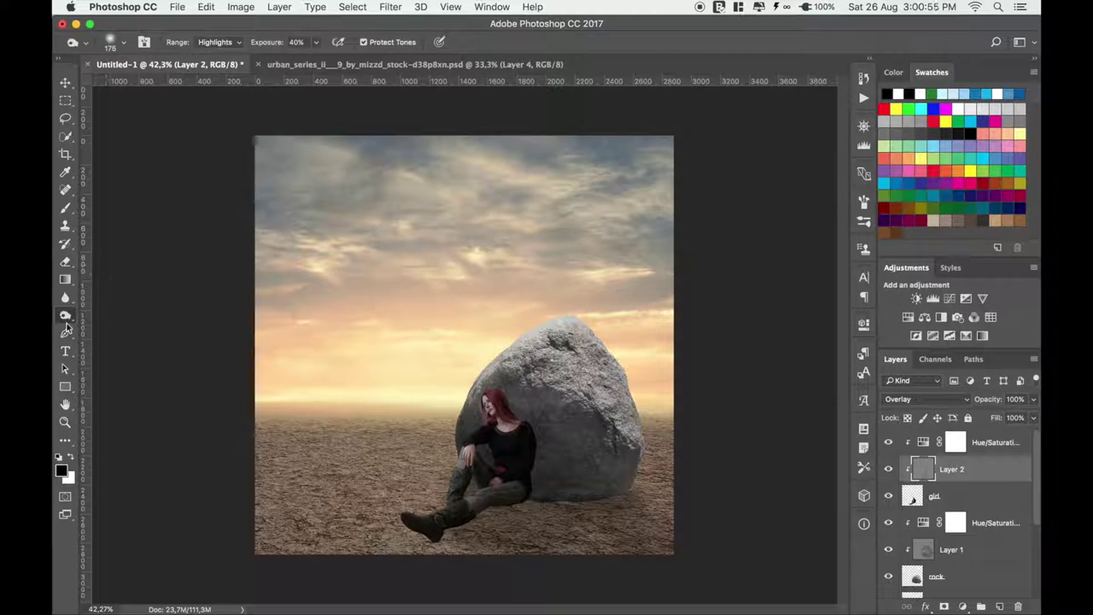
left_click_drag(67, 328, 134, 324)
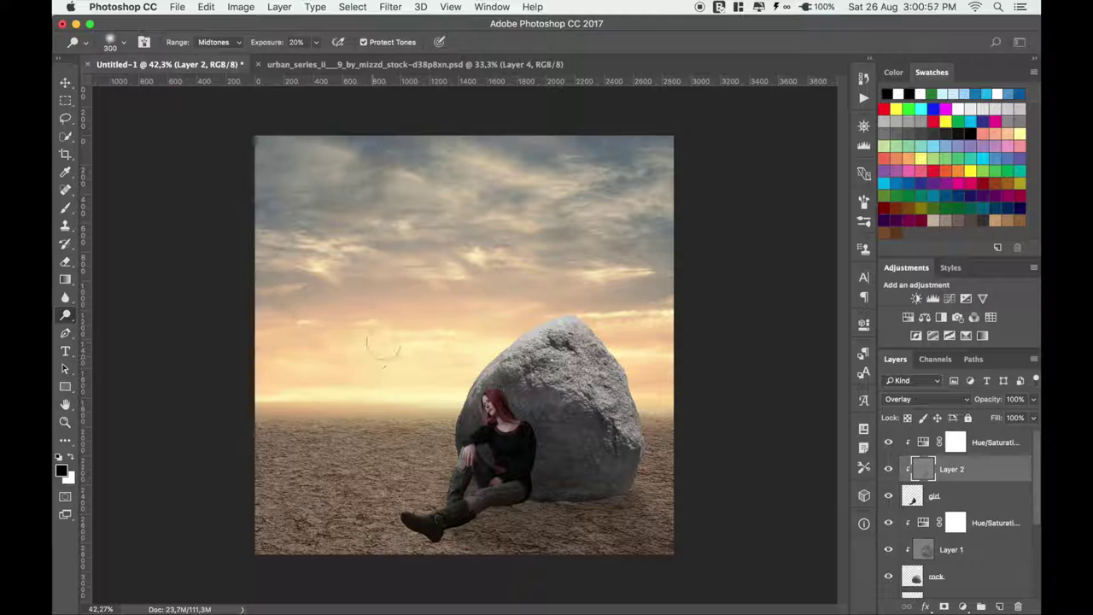
mouse_move(487, 401)
left_mouse_down()
mouse_move(470, 455)
mouse_move(466, 446)
mouse_move(427, 502)
mouse_move(458, 505)
mouse_move(431, 502)
mouse_move(503, 478)
mouse_move(513, 488)
left_mouse_up()
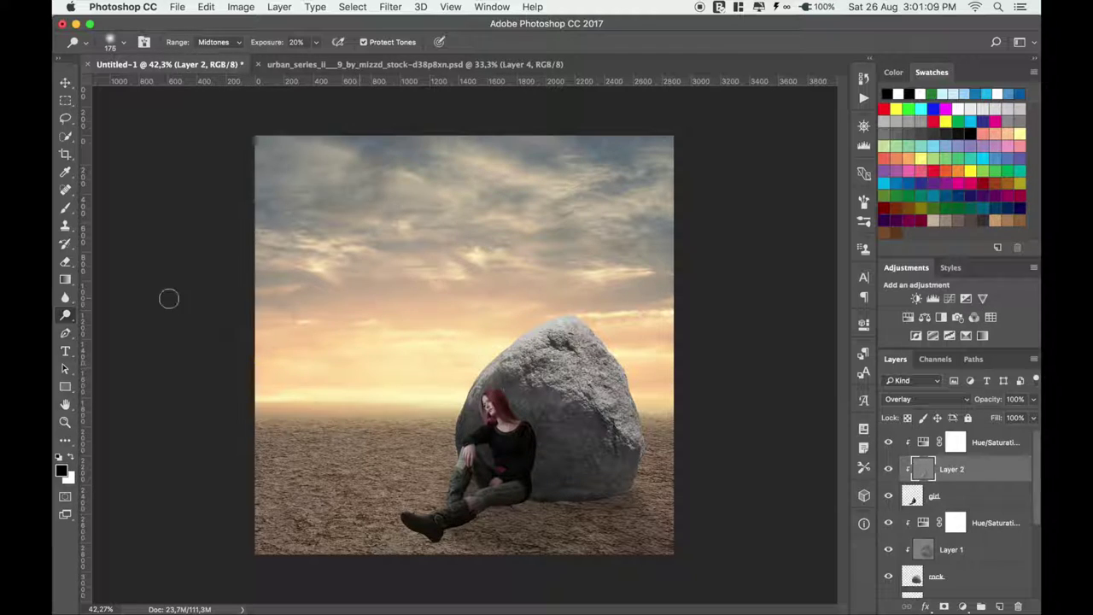
left_click(62, 87)
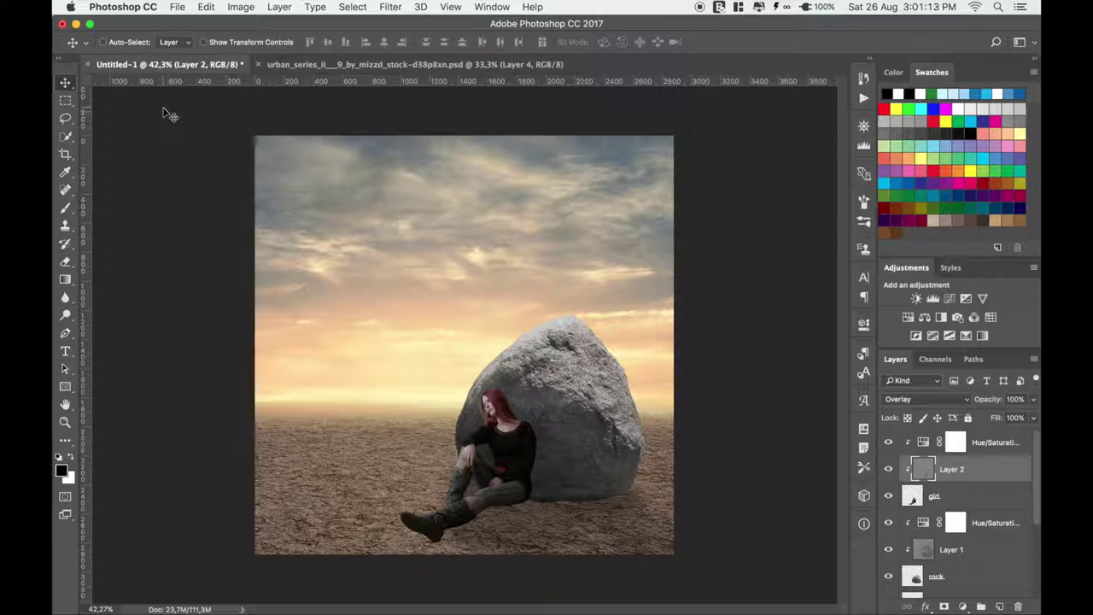
Step: With Midtones at 14% exposure, touch up her face, neck and hair
left_click_drag(72, 317, 128, 327)
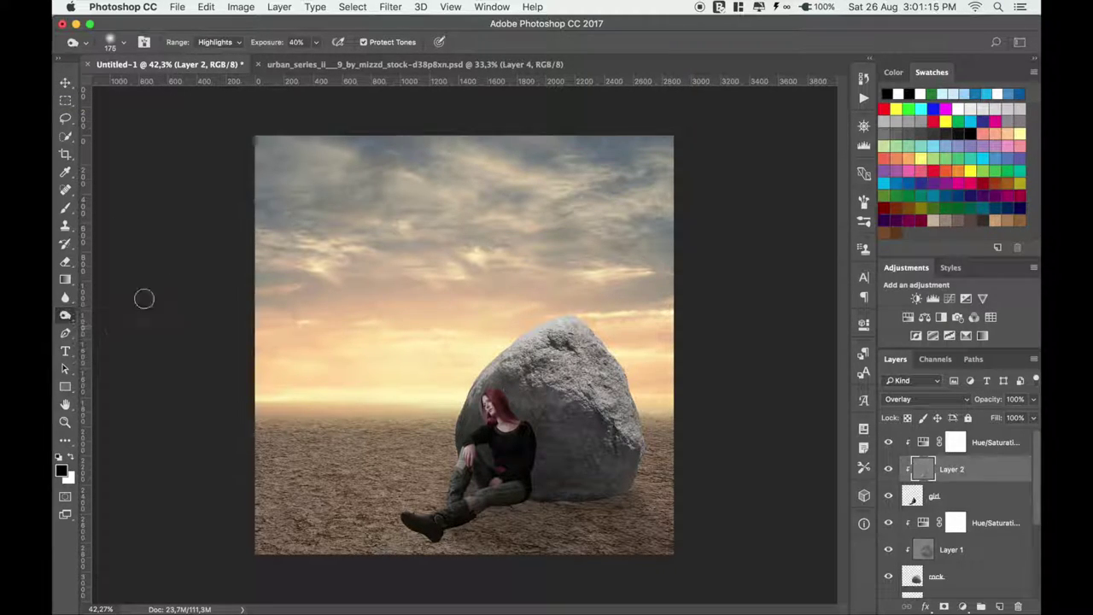
left_click(218, 42)
left_click(213, 28)
left_click_drag(267, 45, 243, 45)
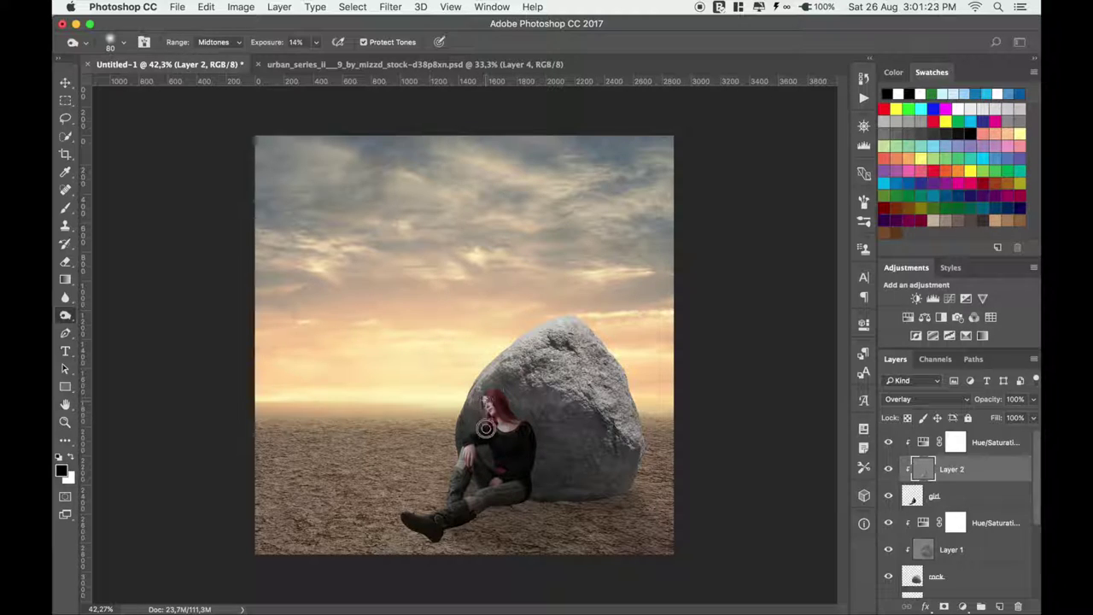
left_click_drag(483, 407, 483, 419)
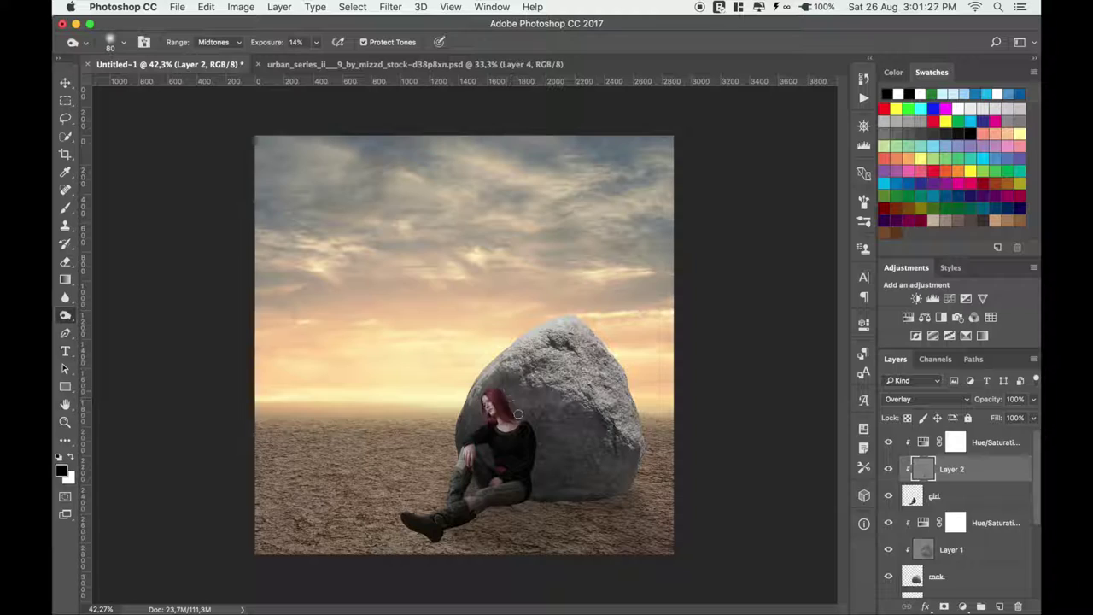
left_click_drag(496, 385, 459, 439)
left_click(65, 83)
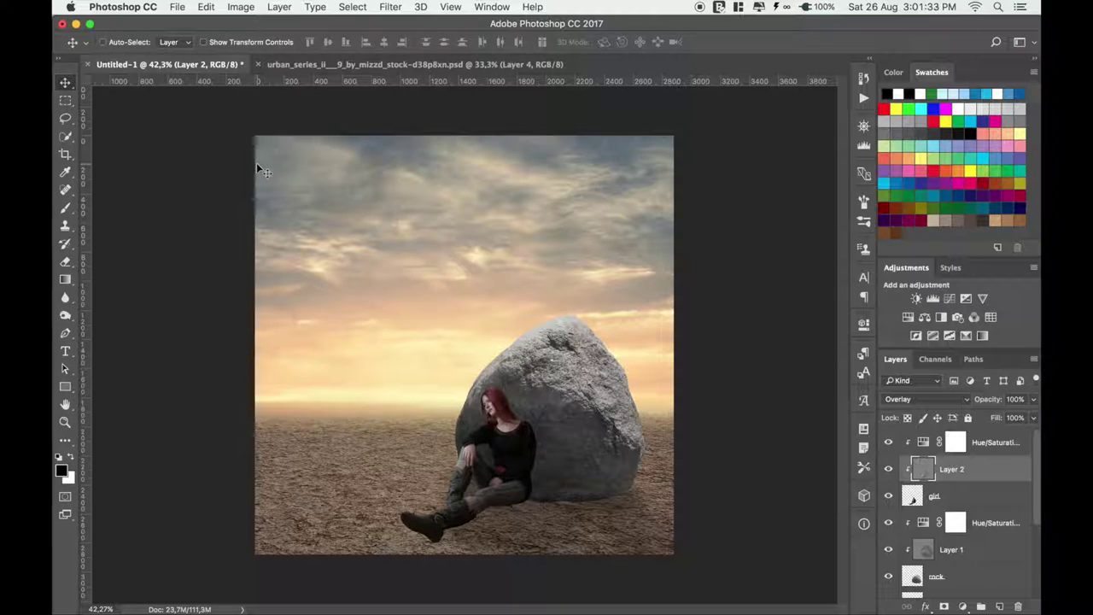
Step: Close the woman's source document and add a layer named 'shadow' below girl
left_click(923, 446)
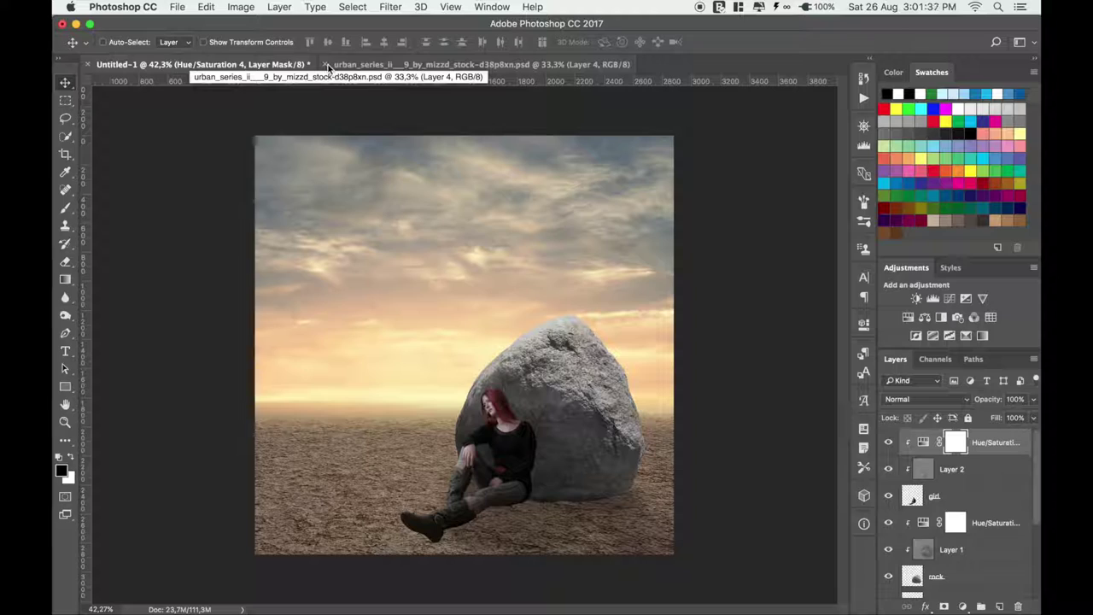
left_click_drag(343, 65, 349, 80)
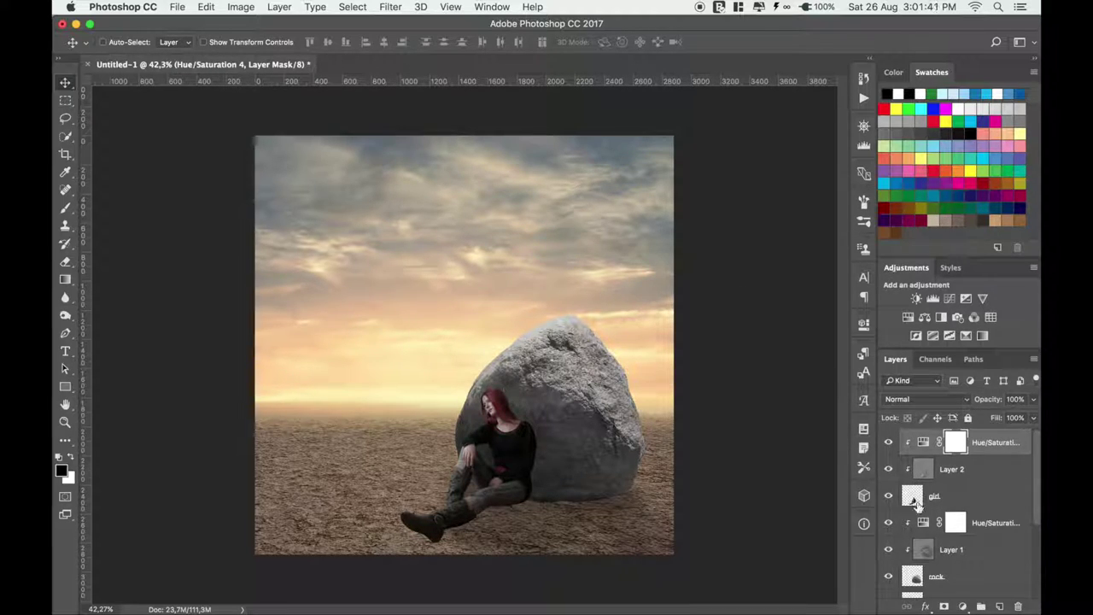
left_click(925, 522)
left_click(999, 606)
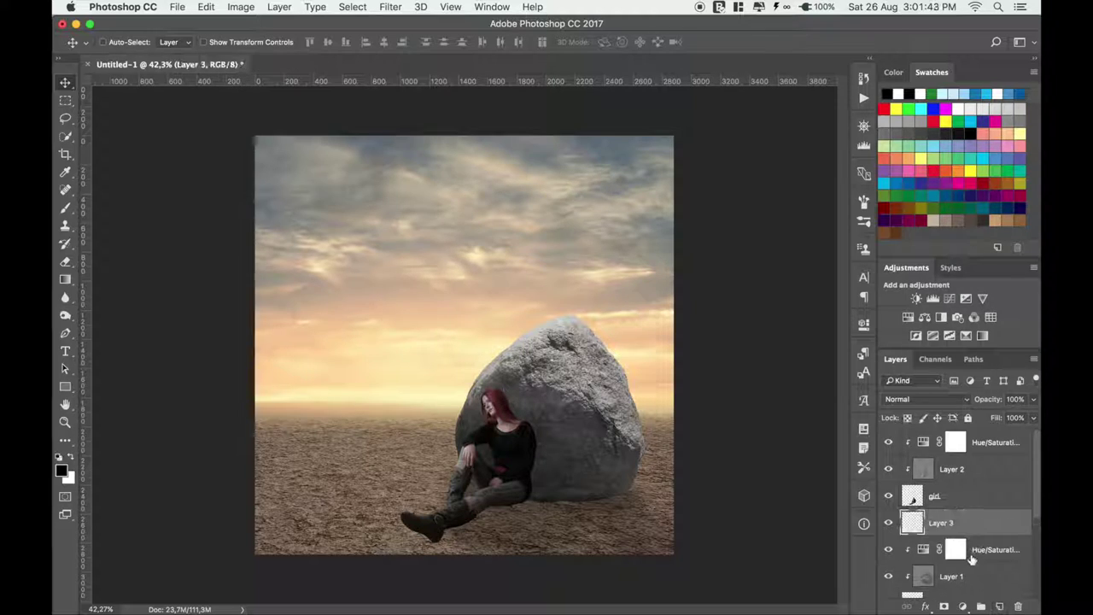
double_click(941, 523)
type("shadow")
key("Return")
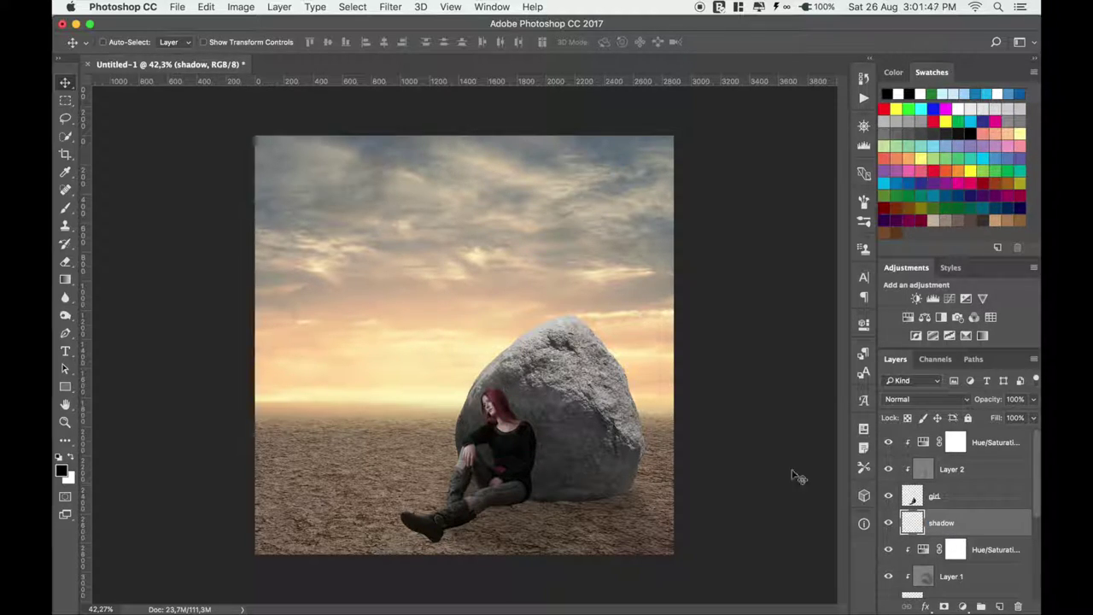
Step: Paint a soft shadow under her legs and along her back, and set the layer to 84% opacity
left_click(65, 208)
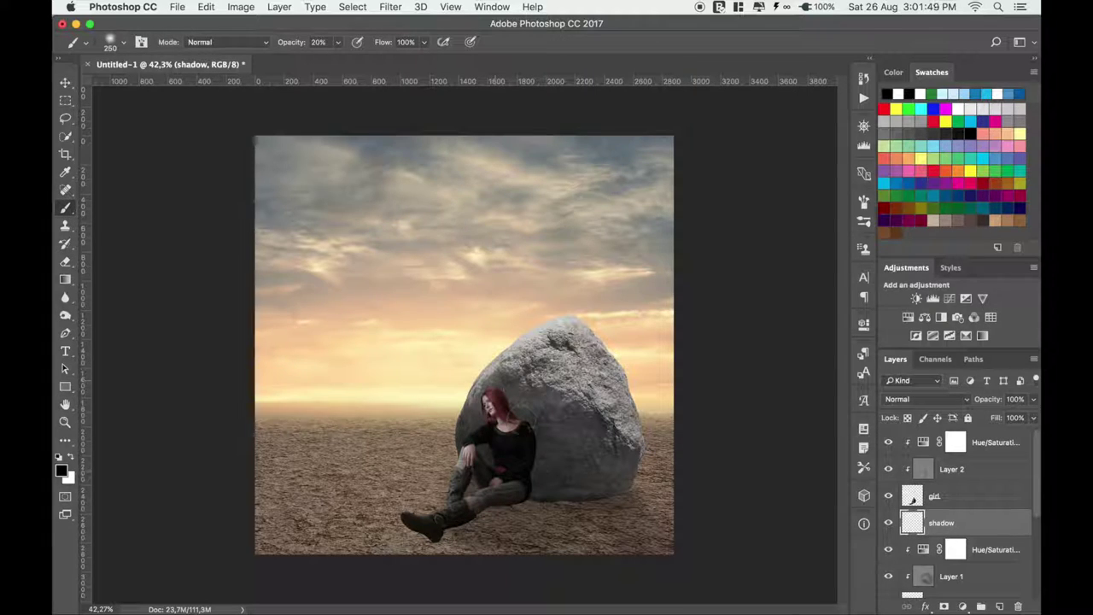
key("bracketleft")
key("bracketleft")
key("bracketleft")
mouse_move(524, 504)
left_mouse_down()
mouse_move(451, 520)
mouse_move(436, 534)
mouse_move(523, 502)
mouse_move(439, 532)
mouse_move(499, 516)
mouse_move(540, 426)
mouse_move(530, 420)
mouse_move(532, 493)
left_mouse_up()
mouse_move(515, 410)
left_mouse_down()
mouse_move(507, 386)
mouse_move(533, 469)
mouse_move(506, 396)
mouse_move(532, 471)
mouse_move(527, 498)
mouse_move(437, 532)
left_mouse_up()
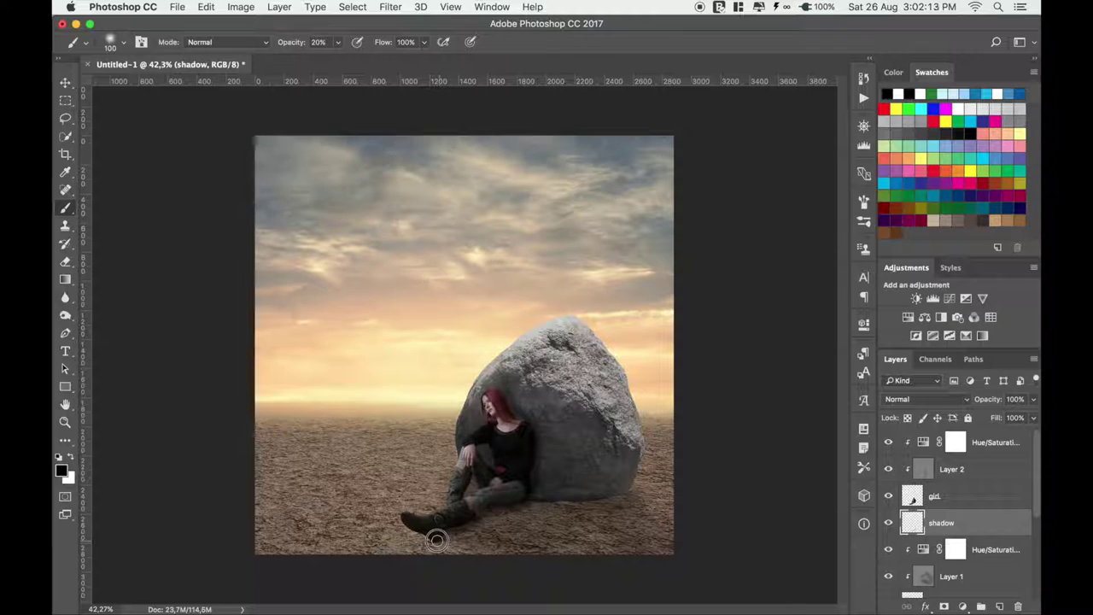
mouse_move(534, 418)
left_mouse_down()
mouse_move(539, 449)
mouse_move(527, 408)
mouse_move(519, 415)
mouse_move(535, 456)
mouse_move(529, 493)
mouse_move(448, 522)
left_mouse_up()
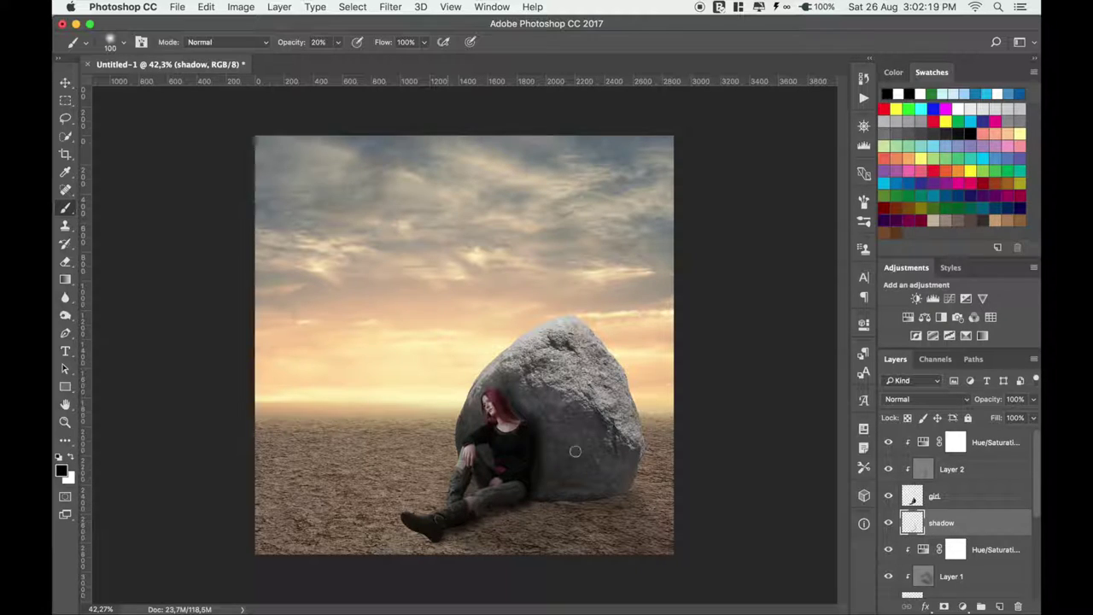
left_click_drag(513, 390, 497, 385)
left_click_drag(994, 399, 982, 404)
Step: Open the guitar_in_the_corner PSD and briefly toggle its green fill layer off and on
left_click(66, 85)
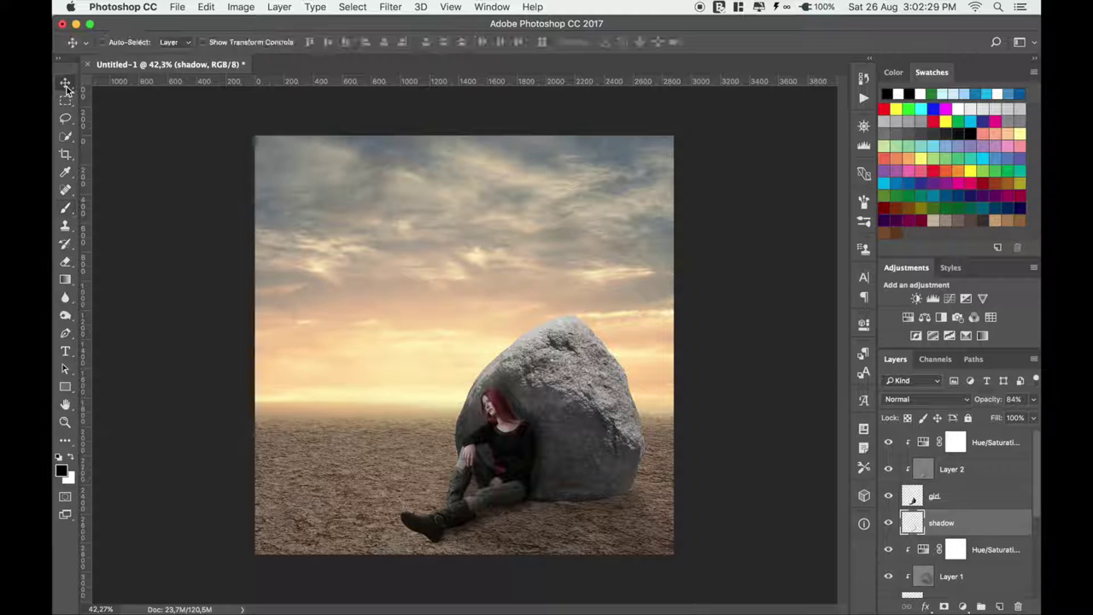
left_click(918, 442)
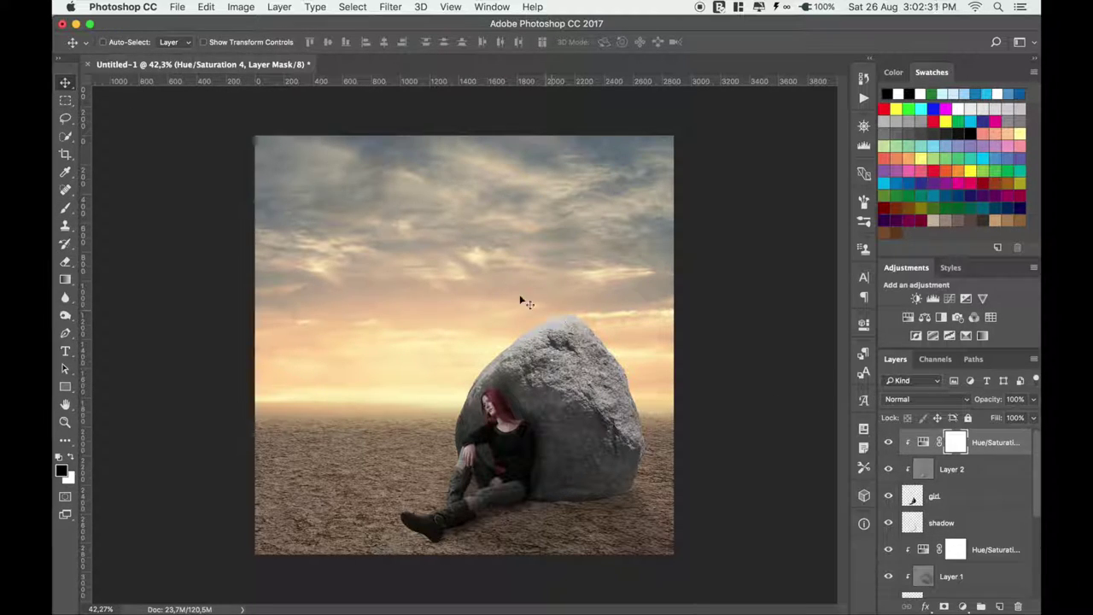
right_click(378, 65)
left_click(420, 132)
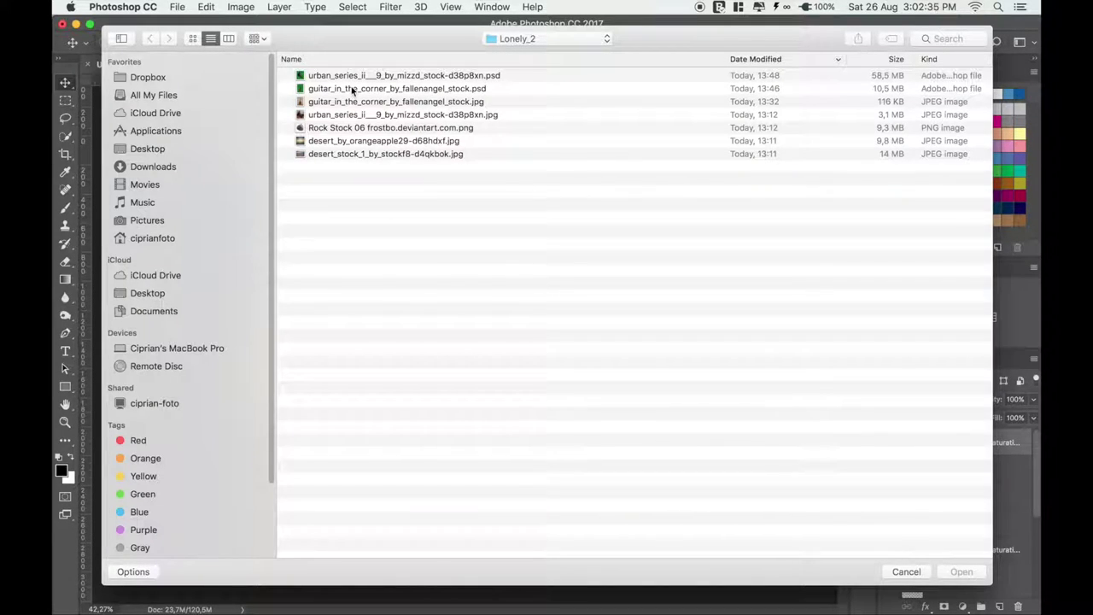
double_click(353, 90)
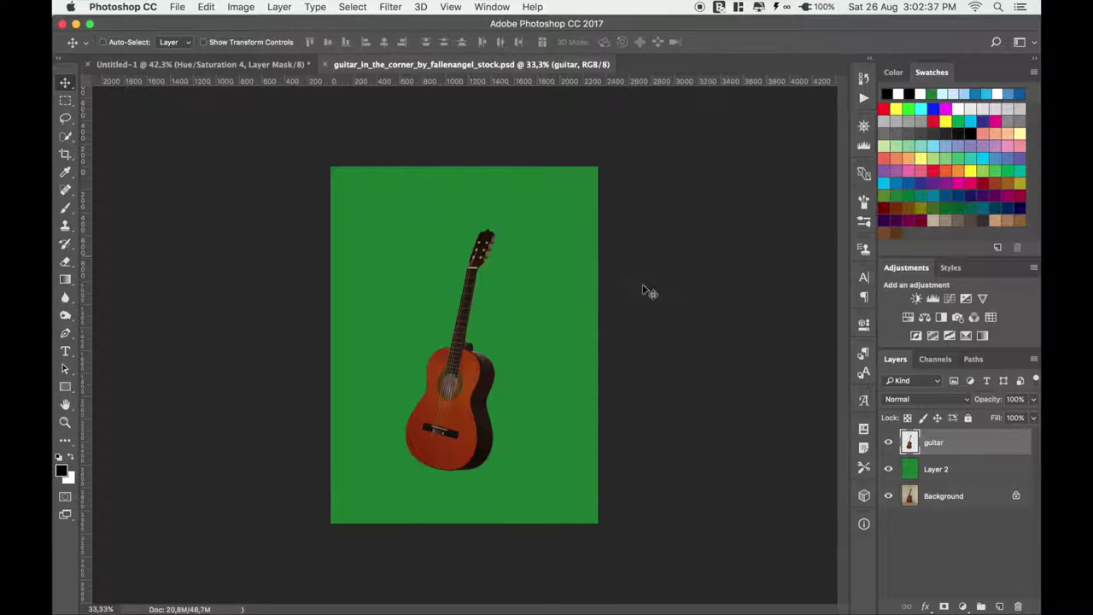
left_click(888, 469)
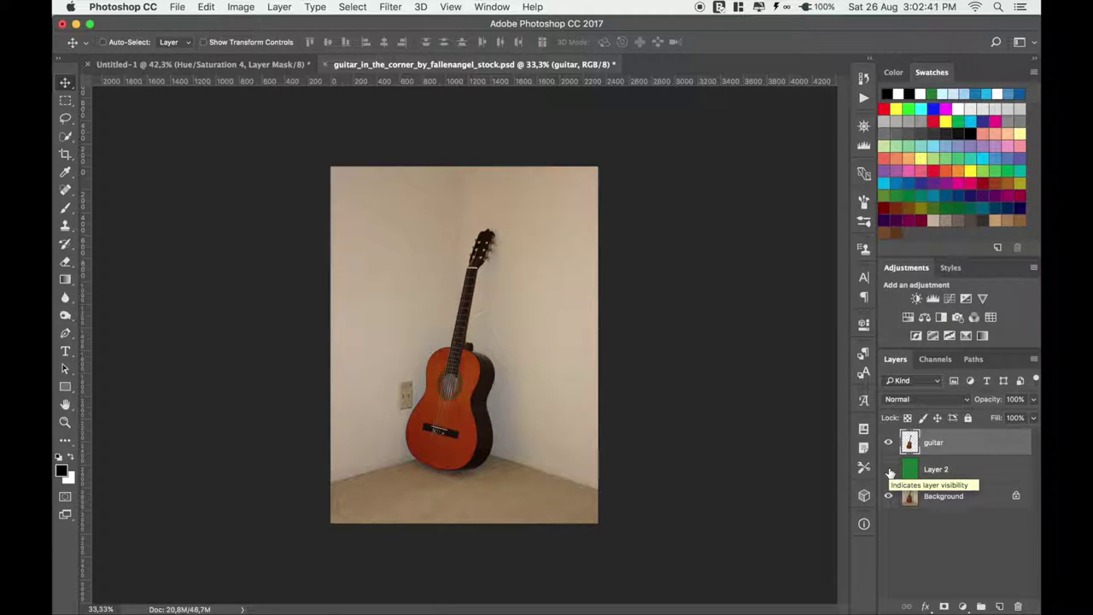
left_click(888, 469)
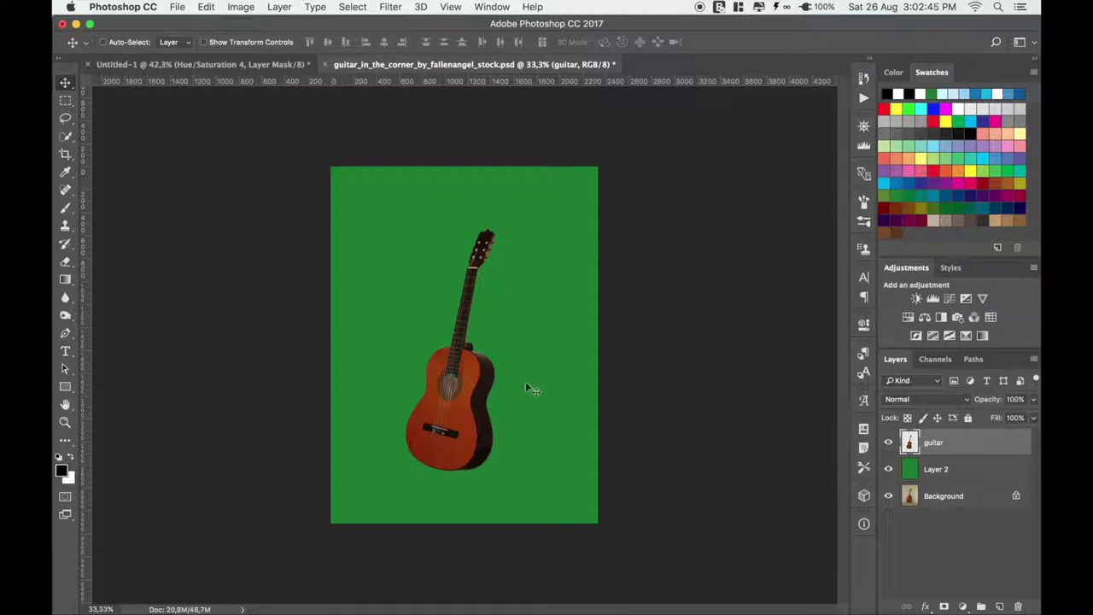
Step: Drag the guitar into the desert composite, scale it down, and place it on the rock
left_click_drag(482, 395, 252, 68)
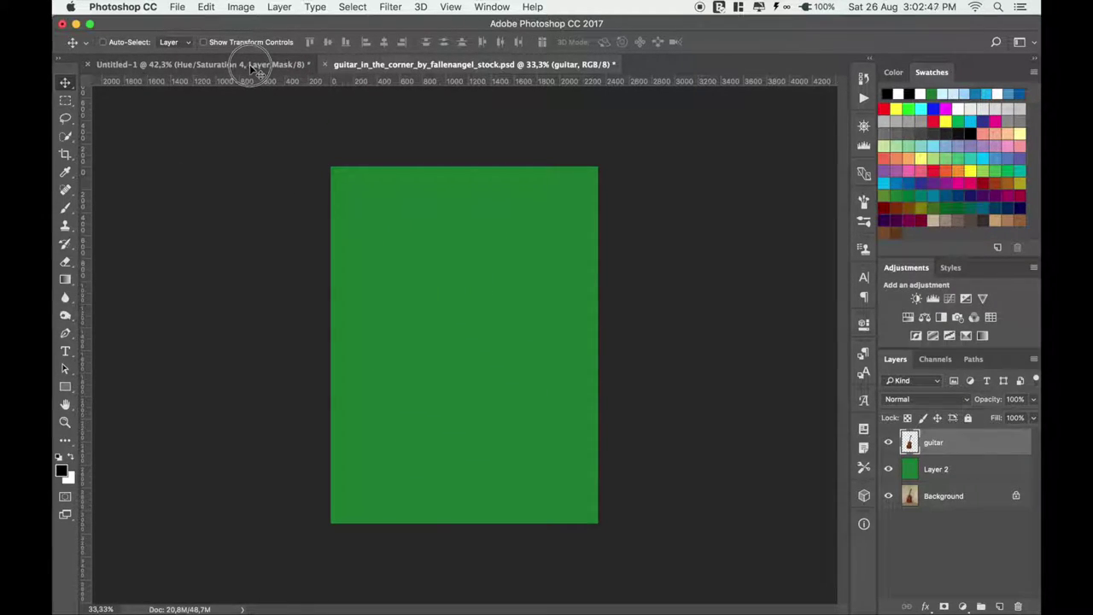
left_click_drag(252, 69, 552, 339)
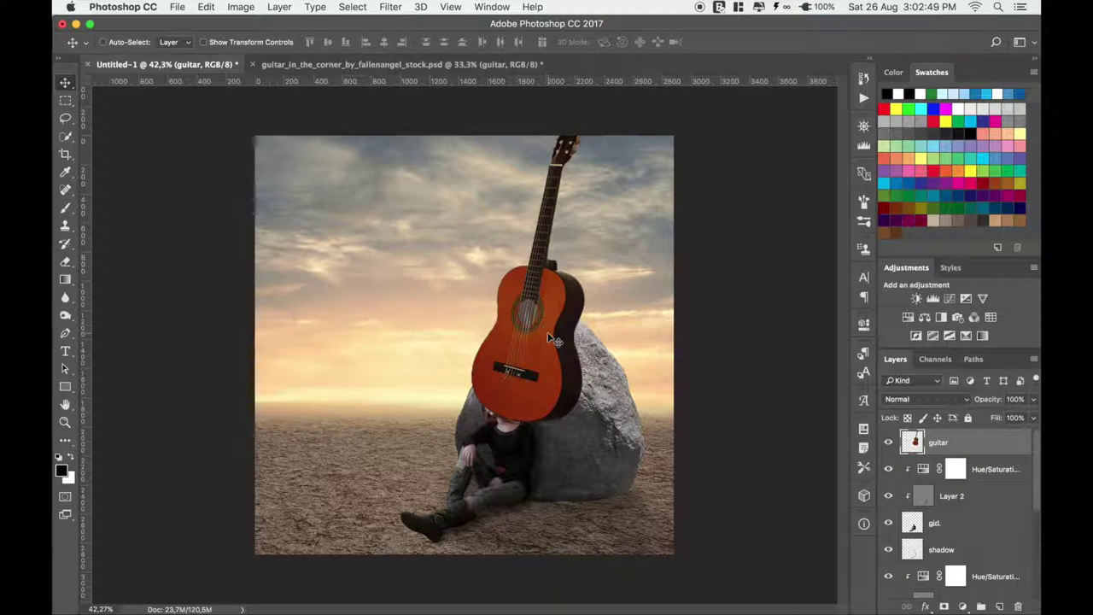
key("ctrl+t")
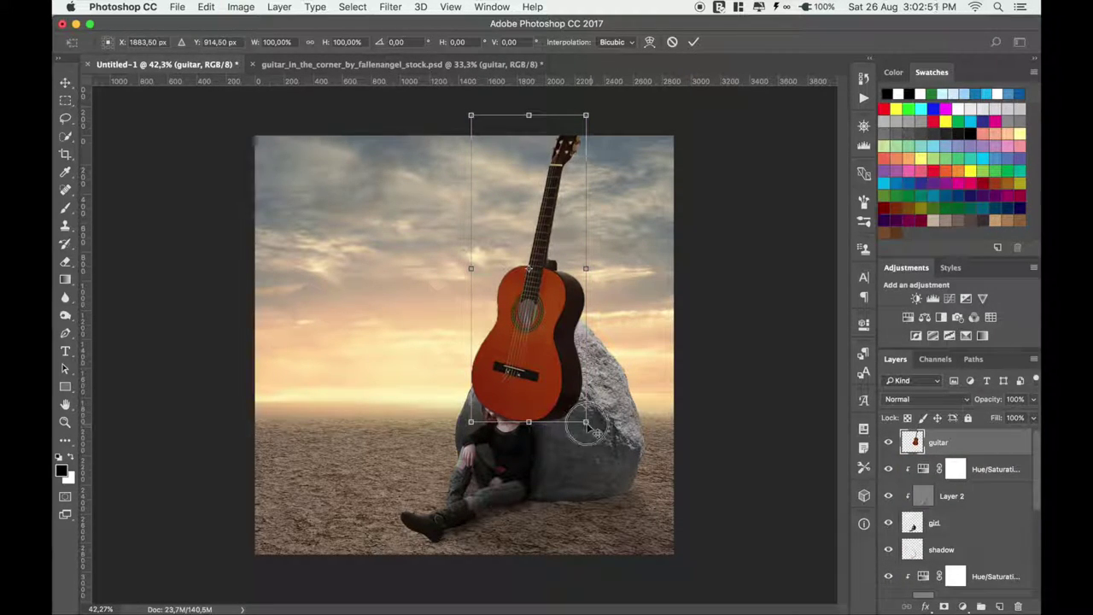
mouse_move(586, 421)
left_mouse_down()
mouse_move(579, 314)
mouse_move(589, 496)
mouse_move(575, 478)
mouse_move(583, 498)
mouse_move(561, 487)
left_mouse_up()
left_click(693, 42)
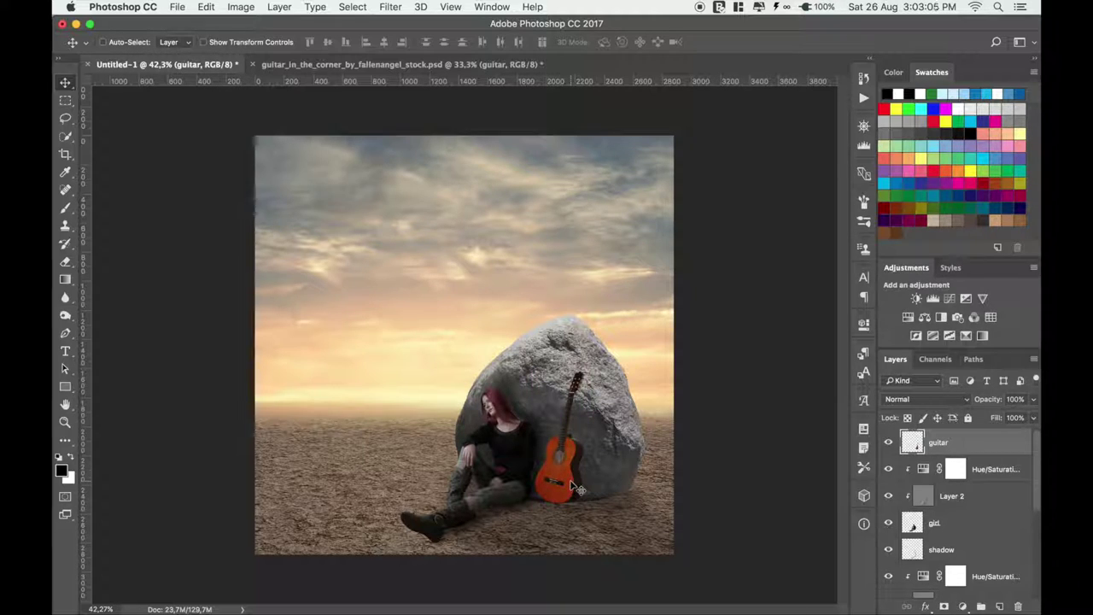
Step: Shrink the guitar a little more and nudge it down against the rock
key("ctrl+t")
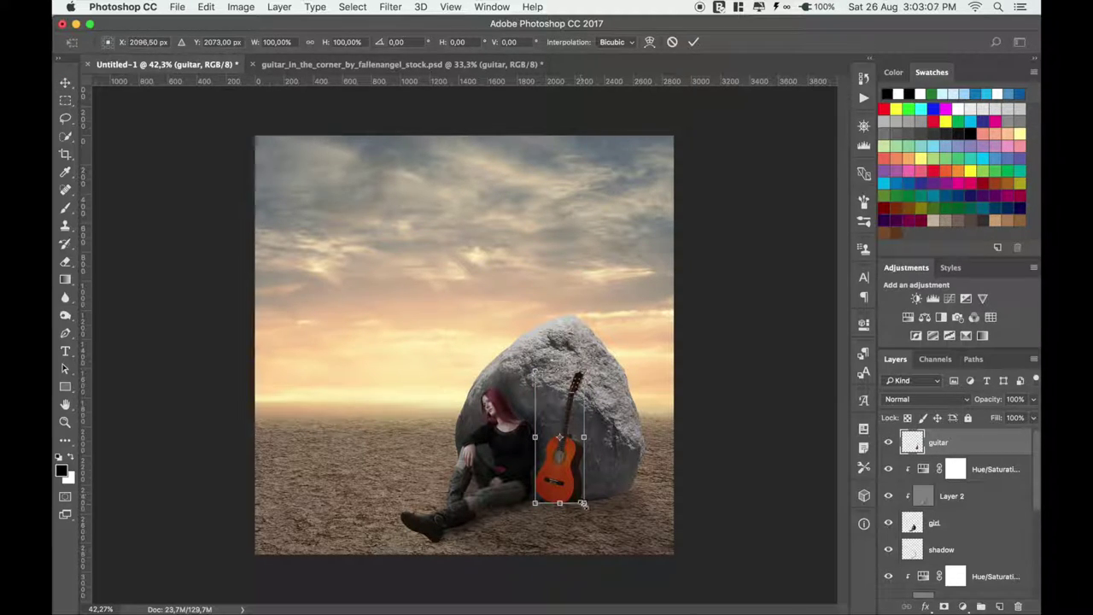
left_click_drag(582, 504, 584, 507)
left_click(694, 41)
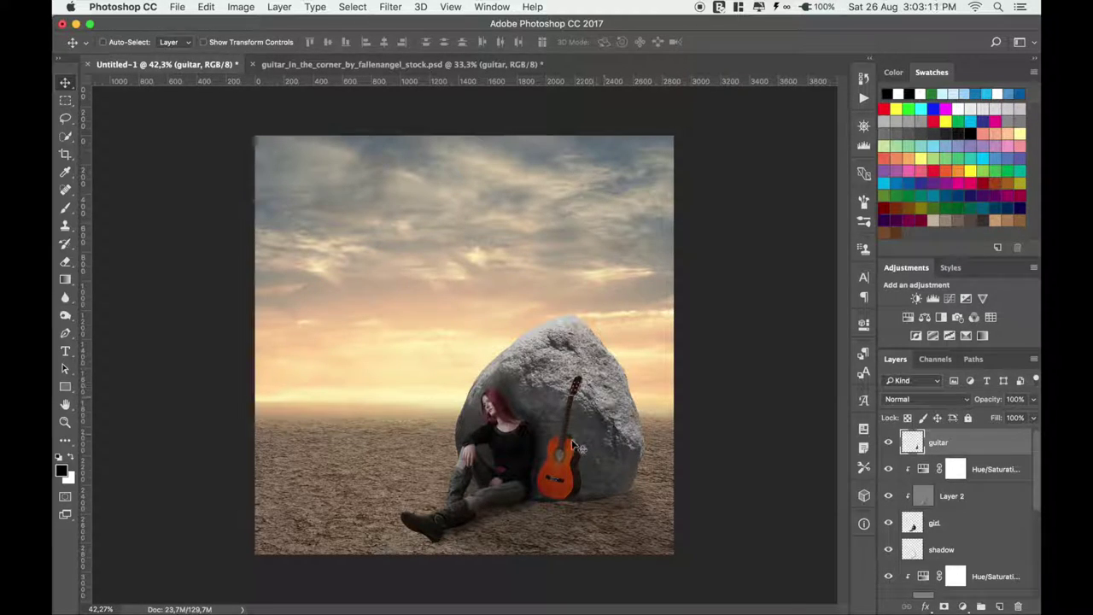
left_click_drag(574, 445, 574, 449)
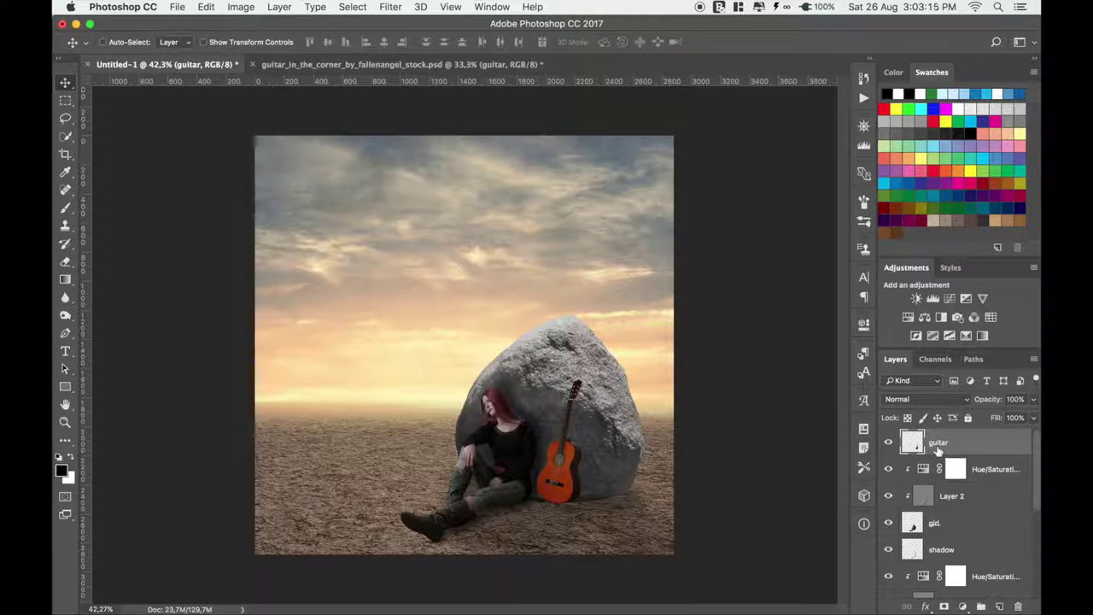
Step: Add a Hue/Saturation adjustment clipped to the guitar with Saturation -37
left_click(924, 317)
left_click(742, 552)
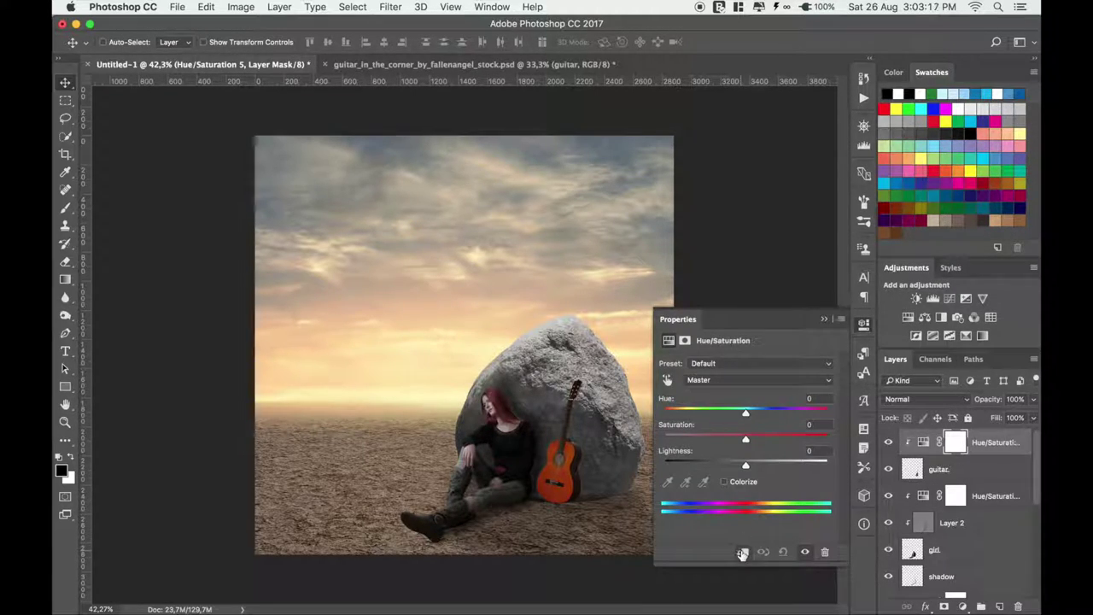
left_click_drag(742, 435, 716, 438)
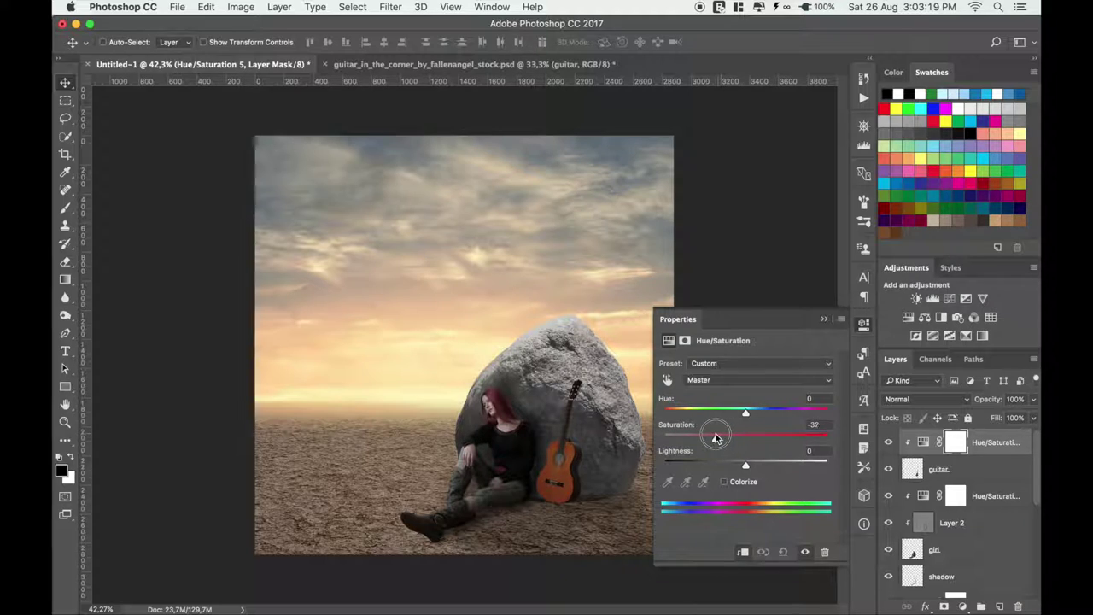
left_click(824, 320)
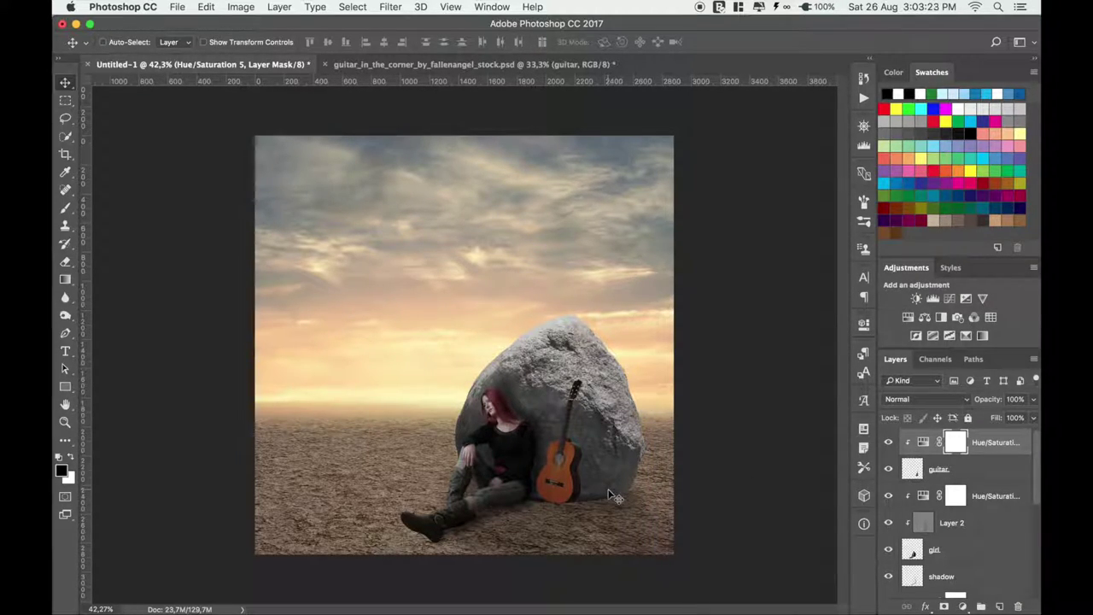
Step: Apply a perspective transform tilting the guitar's top about 7.25° against the rock
left_click(921, 471)
key("ctrl+t")
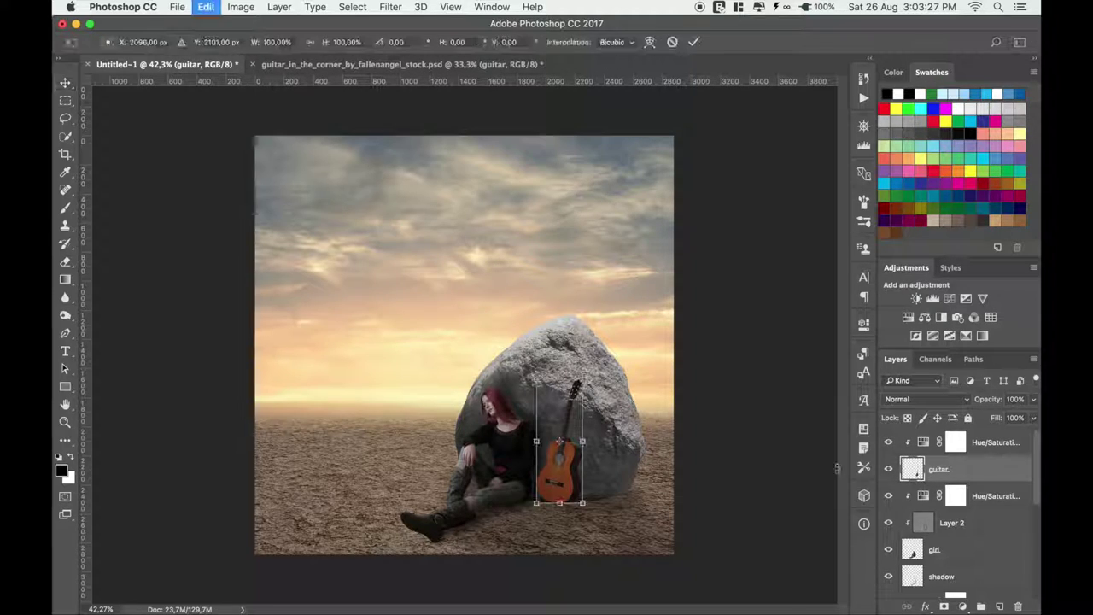
right_click(581, 478)
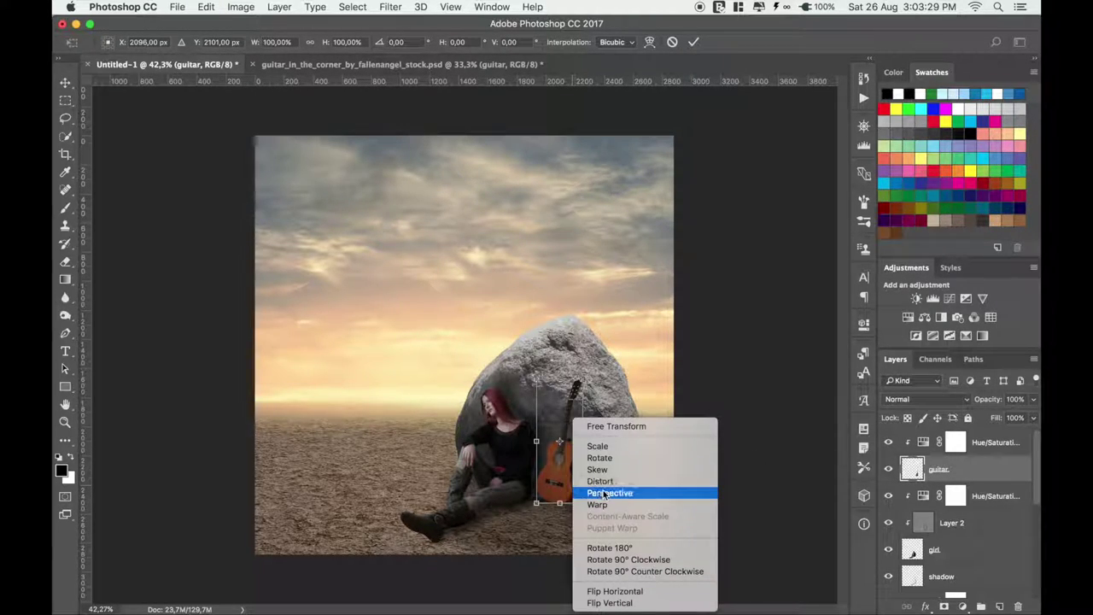
left_click(604, 493)
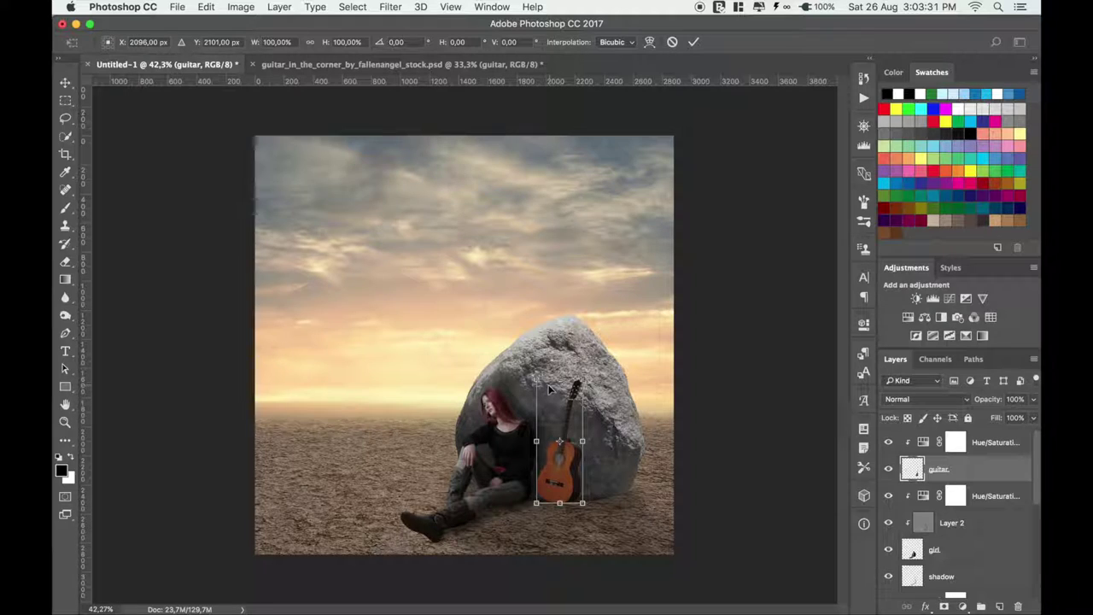
left_click_drag(549, 388, 548, 385)
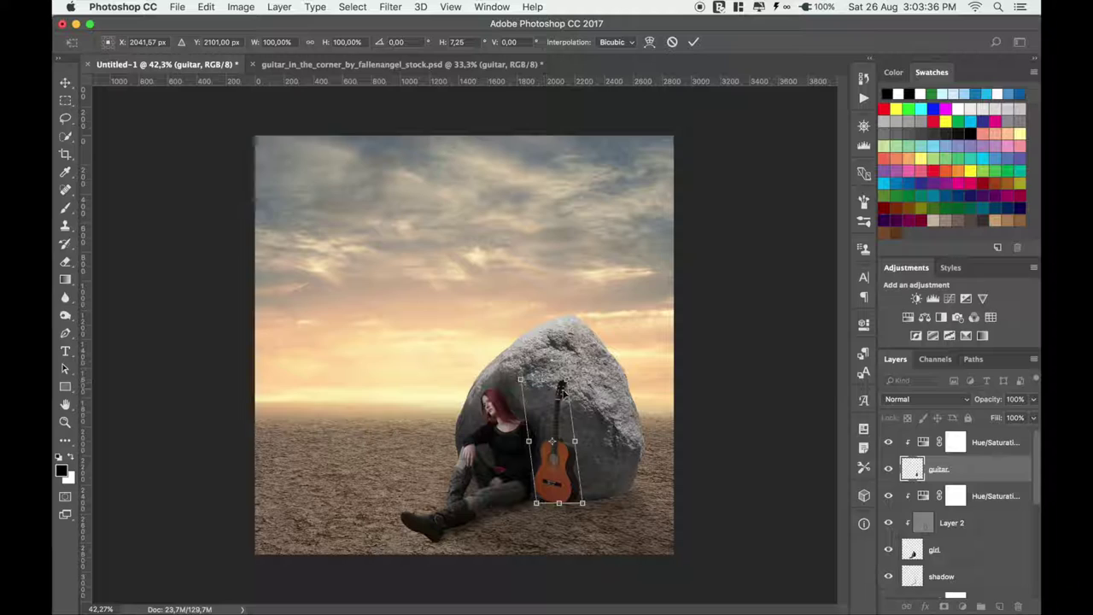
left_click(694, 41)
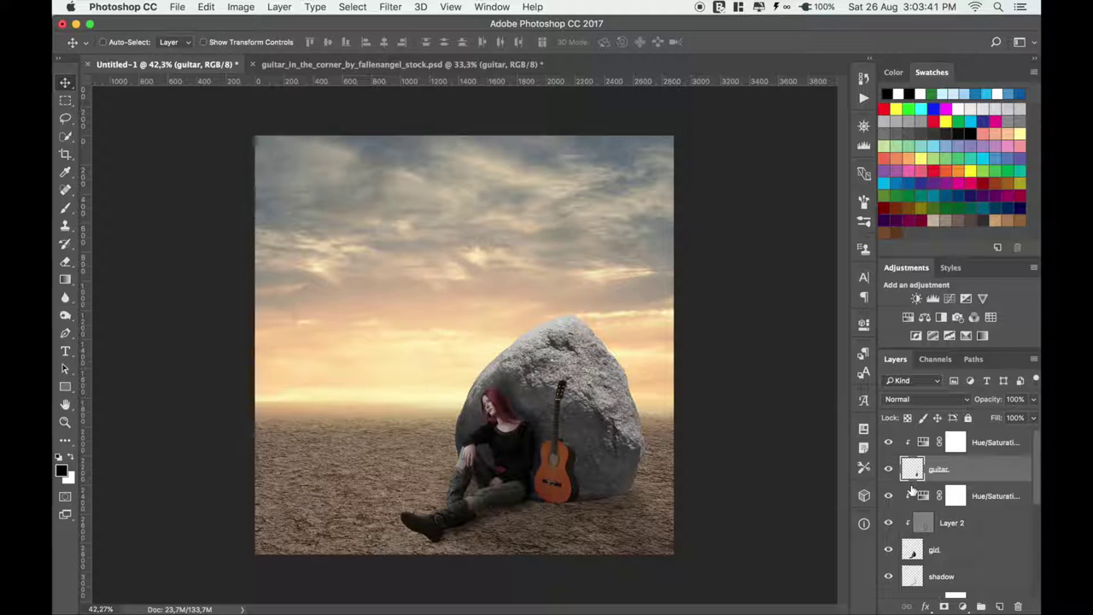
Step: Add a Drop Shadow to the guitar and convert it into its own layer
double_click(915, 474)
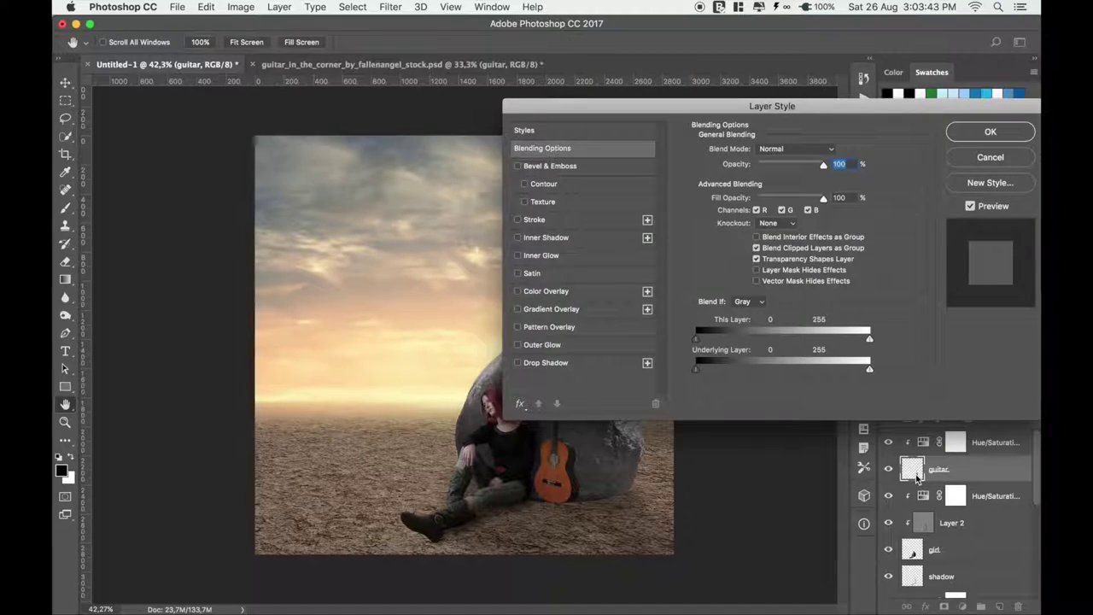
left_click(546, 363)
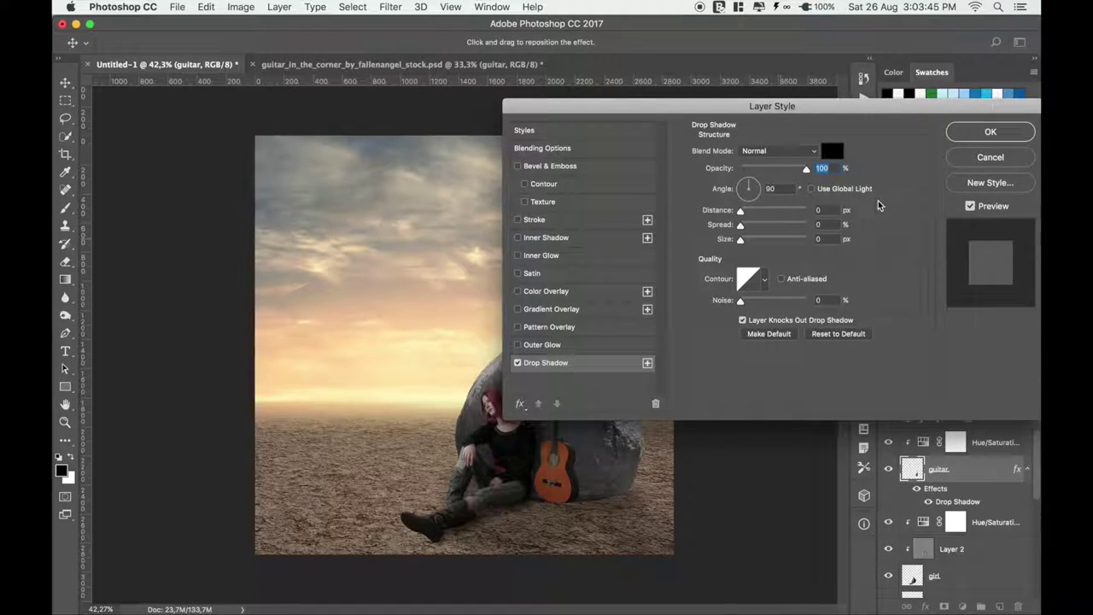
left_click(988, 132)
right_click(963, 504)
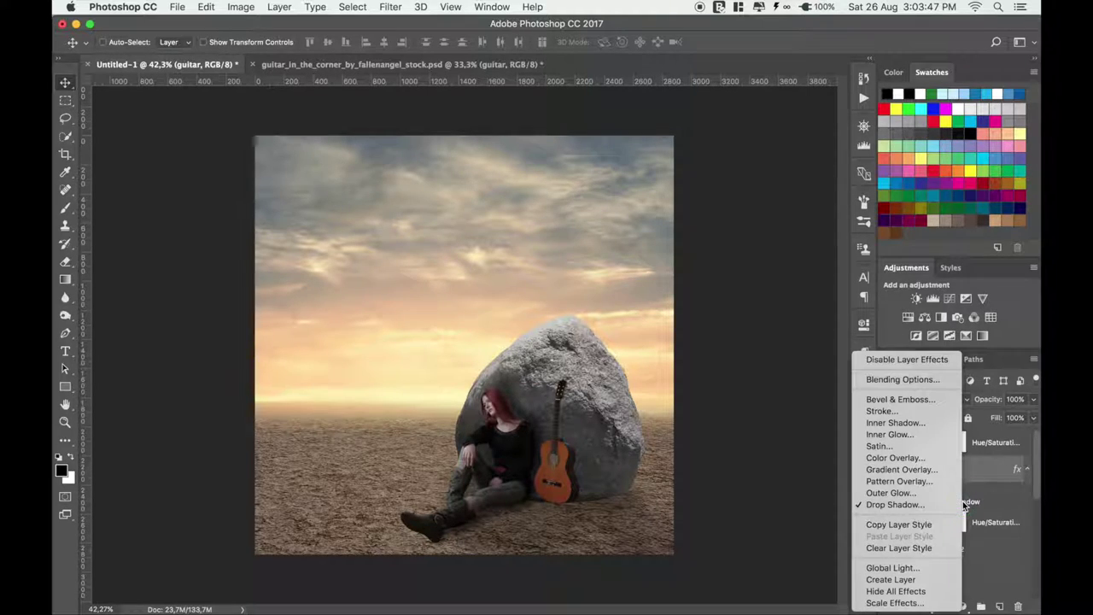
left_click(908, 571)
left_click(664, 225)
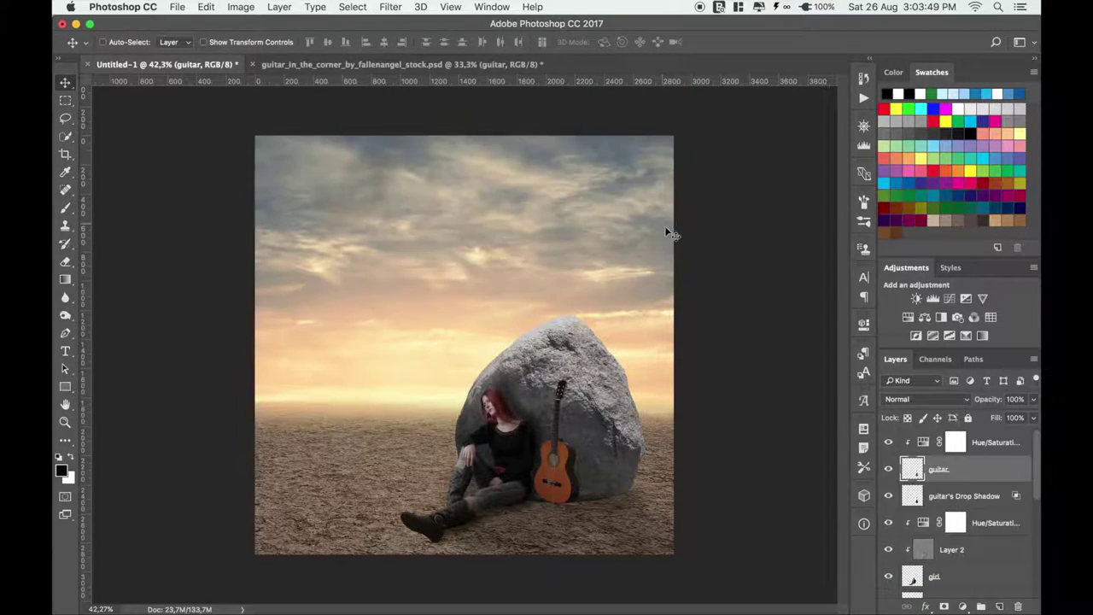
left_click(946, 499)
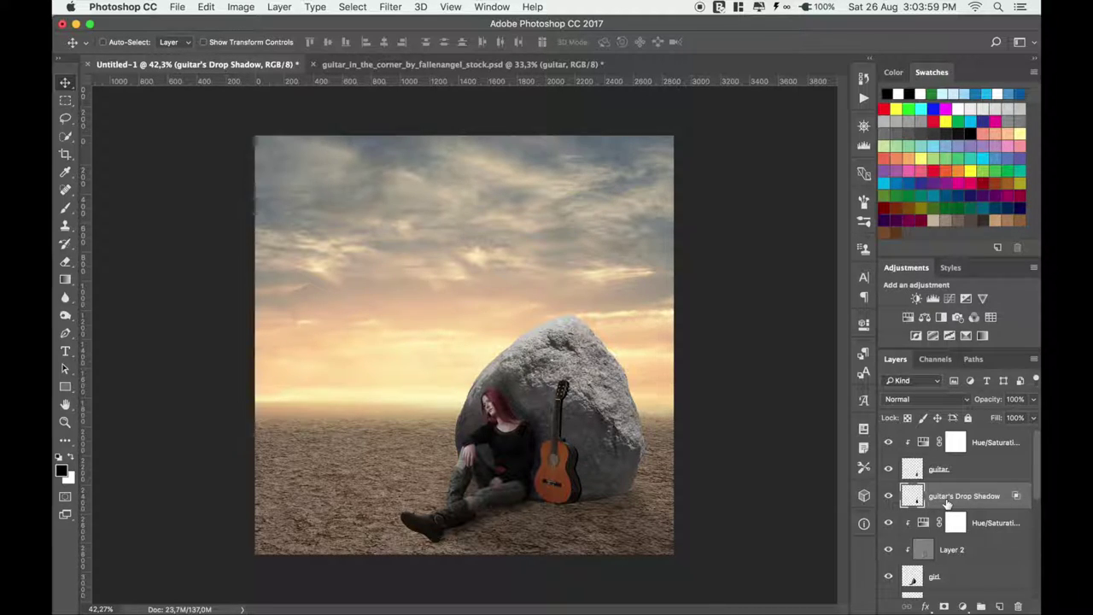
Step: Lower the shadow layer to 79% opacity and apply a Gaussian Blur of radius 19
left_click_drag(991, 405, 978, 407)
left_click(391, 7)
mouse_move(397, 170)
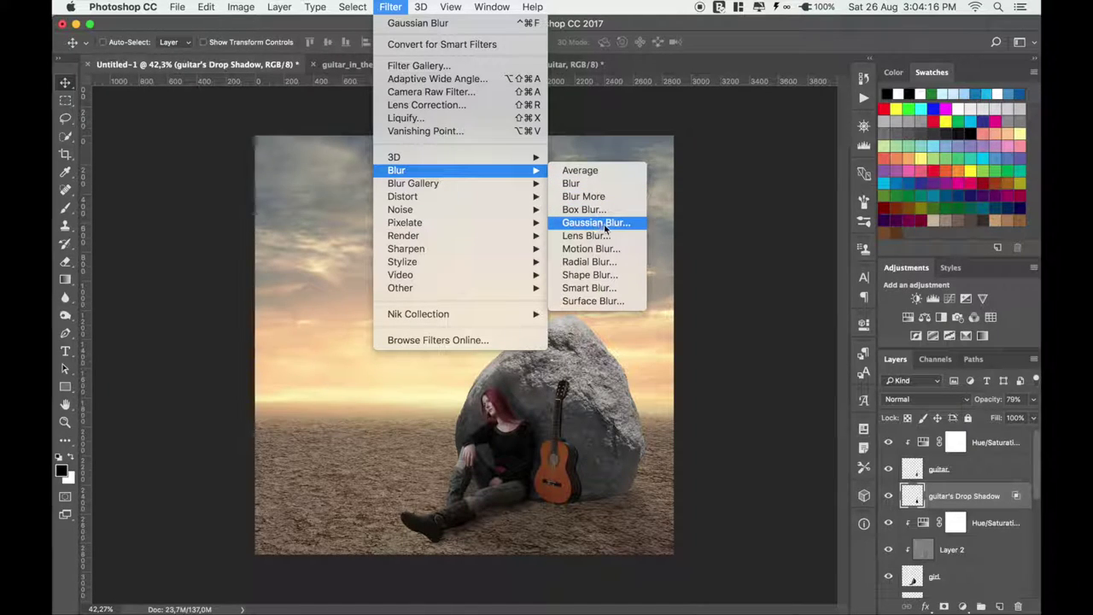
left_click(606, 223)
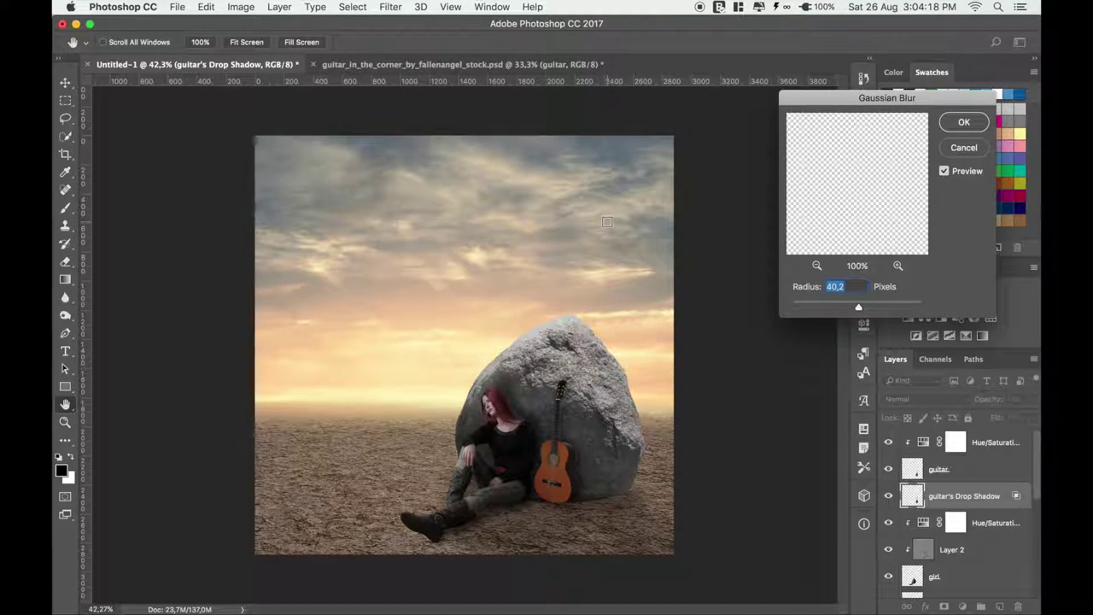
left_click_drag(858, 307, 854, 308)
left_click_drag(853, 308, 848, 308)
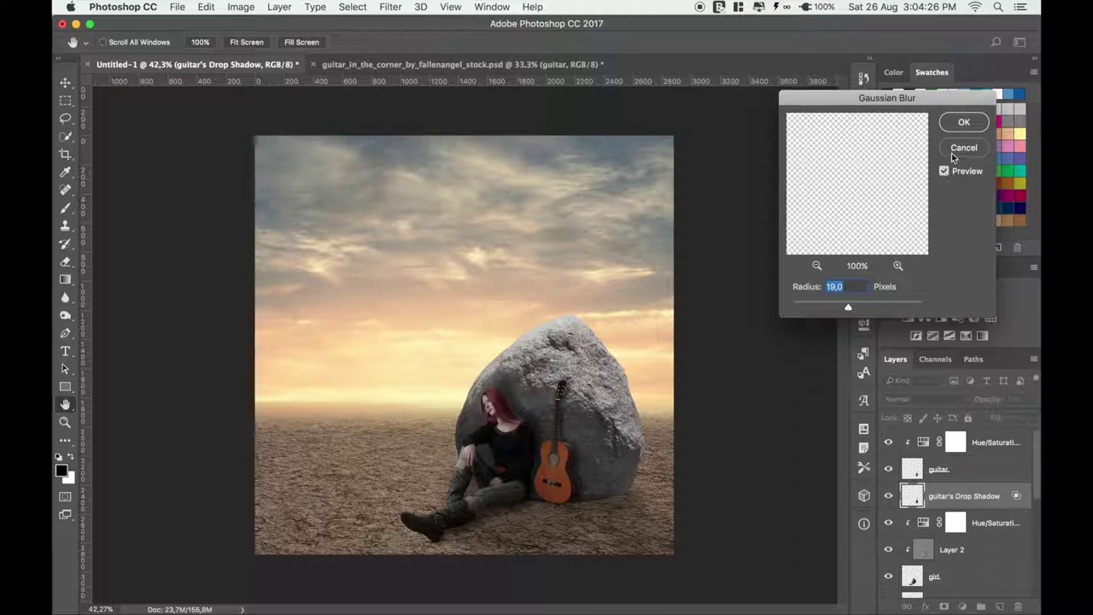
left_click(962, 124)
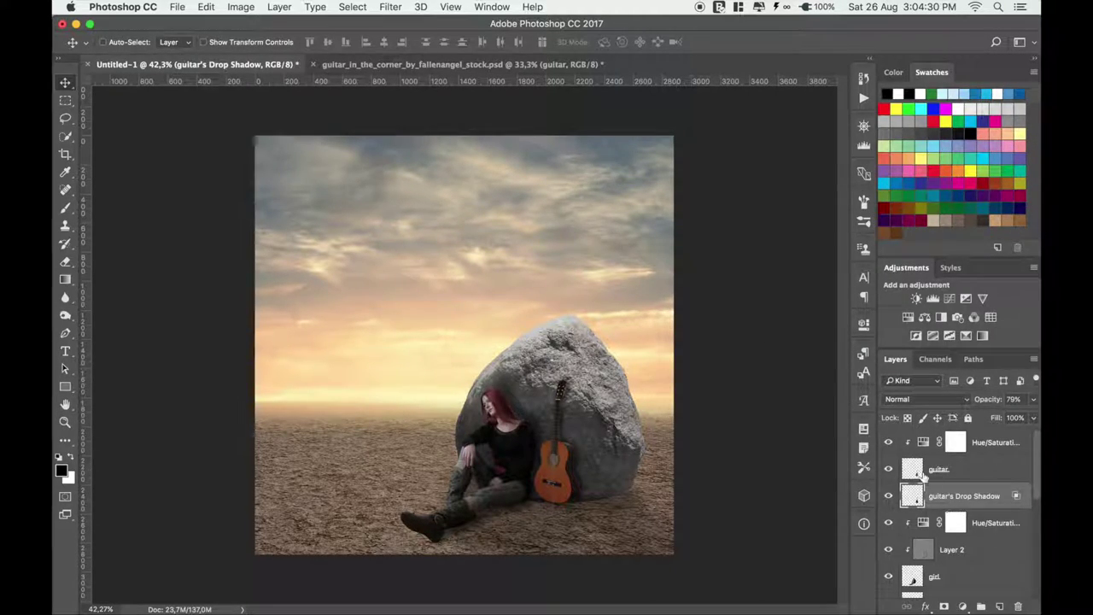
left_click(930, 472)
left_click(65, 315)
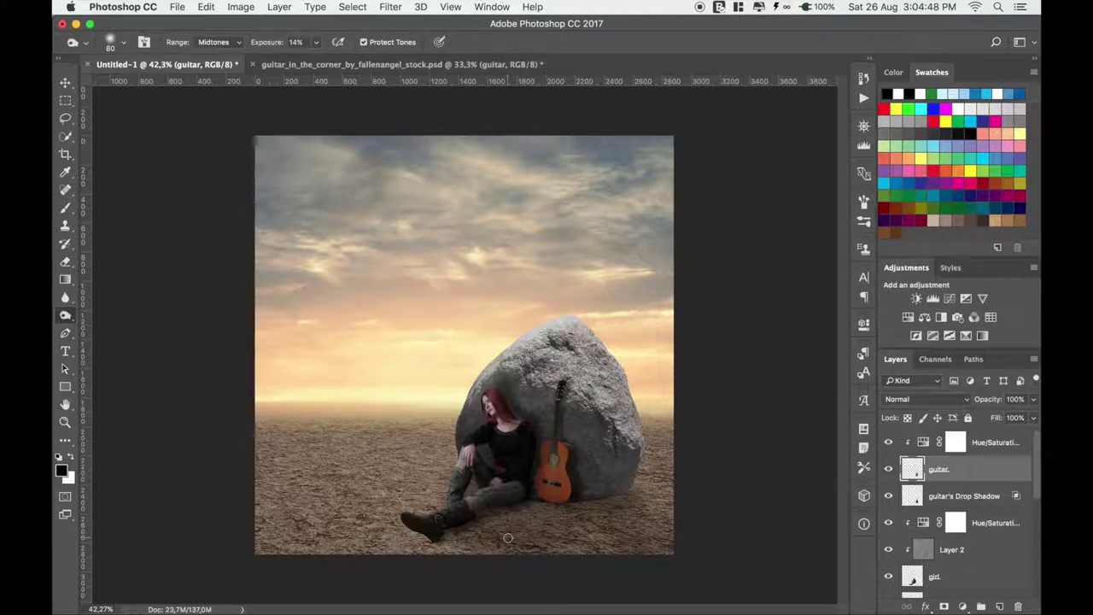
Step: Close the guitar_in_the_corner document without saving
left_click(65, 82)
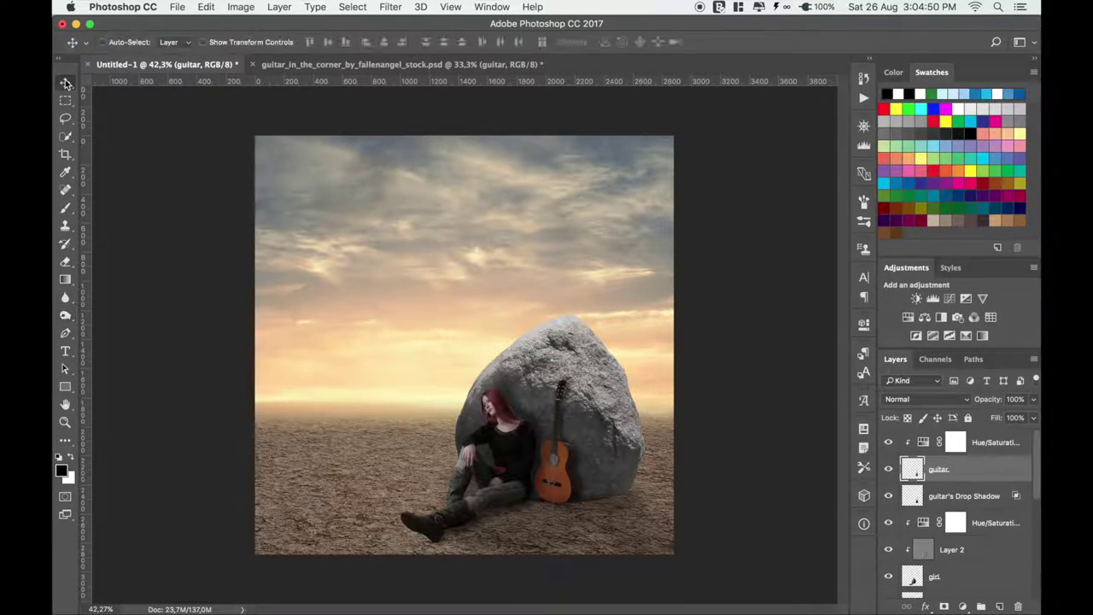
left_click(305, 65)
left_click(254, 64)
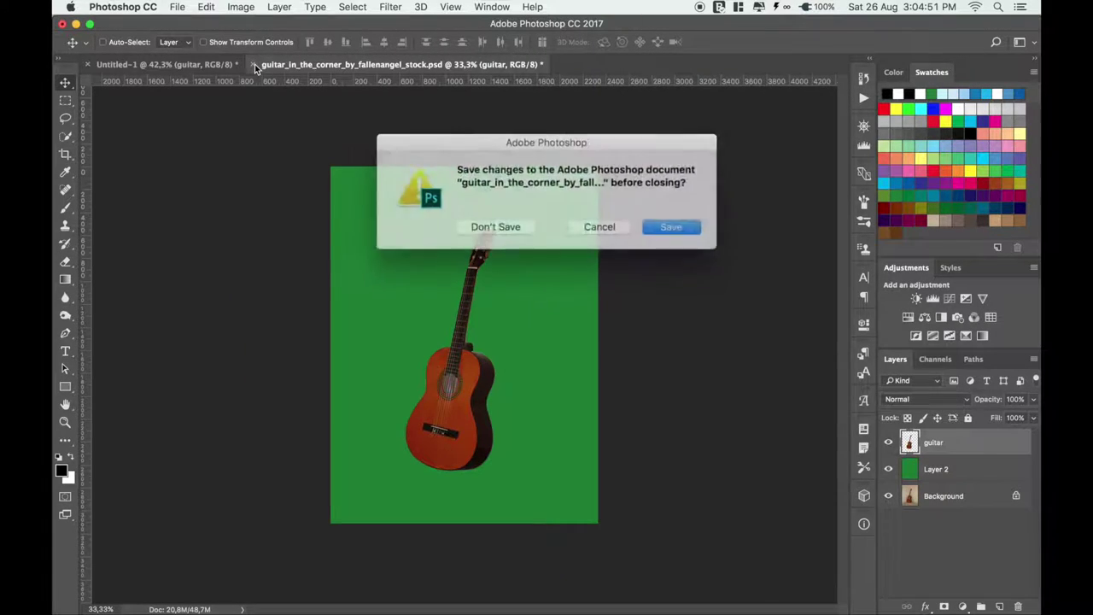
left_click(508, 225)
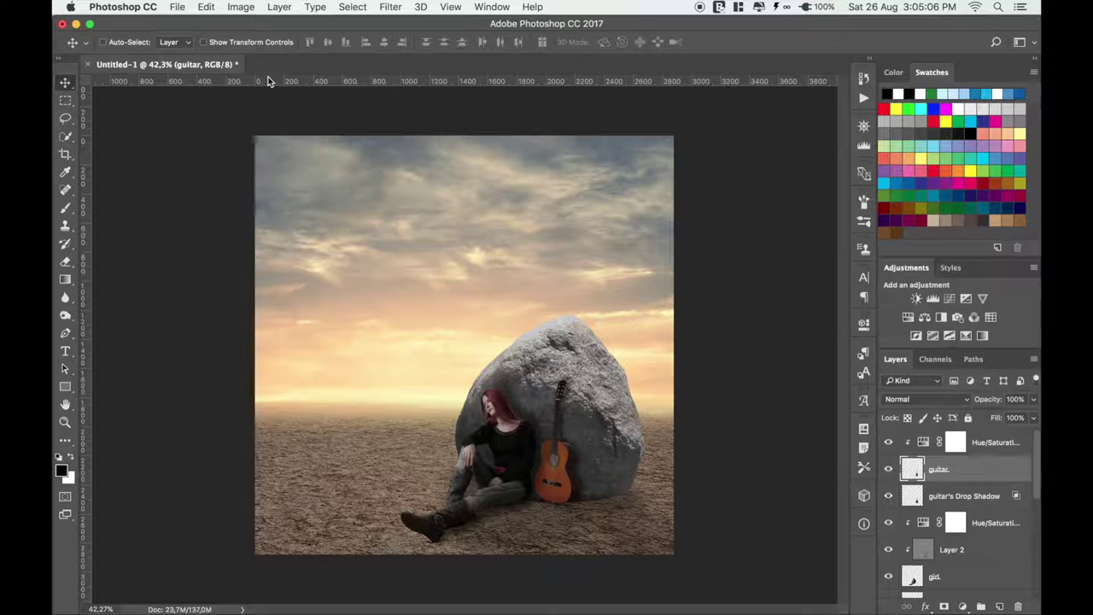
Step: Select every layer from the top down to desert and group them into Group 1
scroll(268, 80, "up", 1)
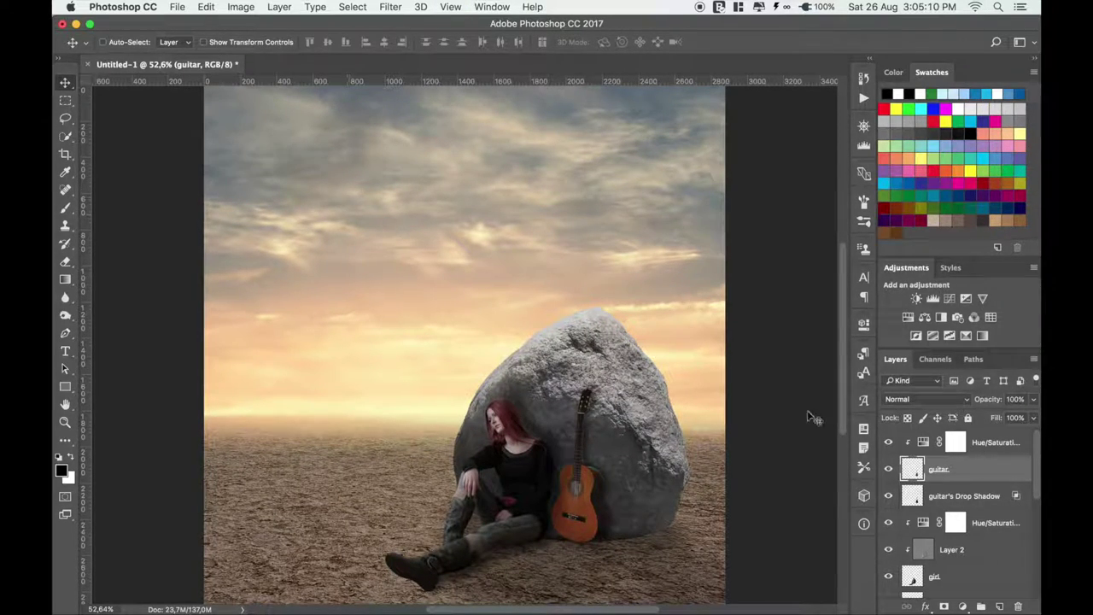
left_click(931, 442)
scroll(953, 487, "down", 5)
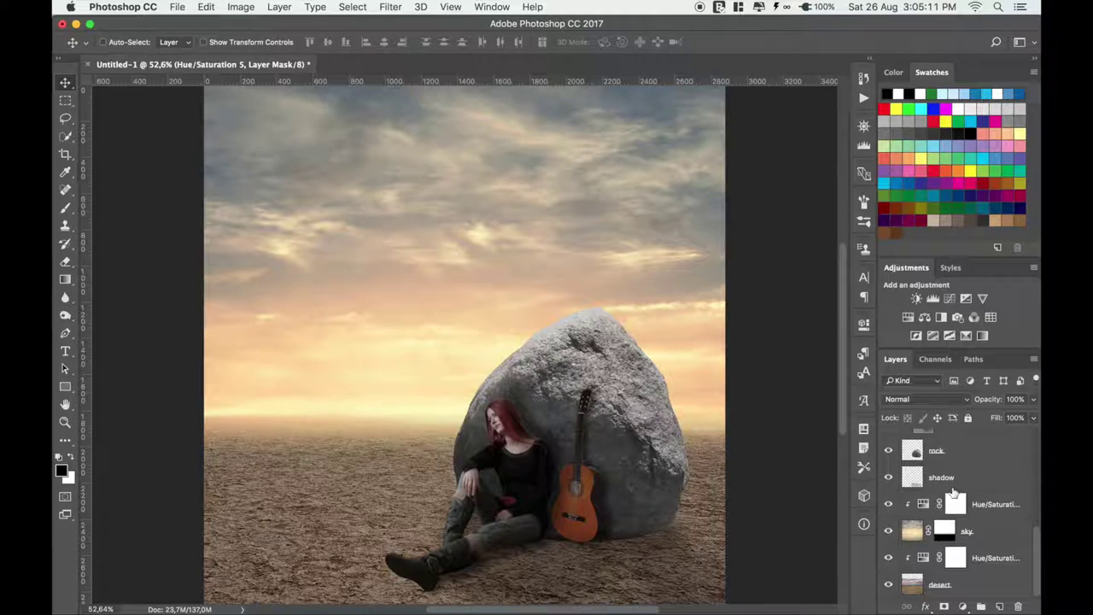
left_click(976, 590, "shift")
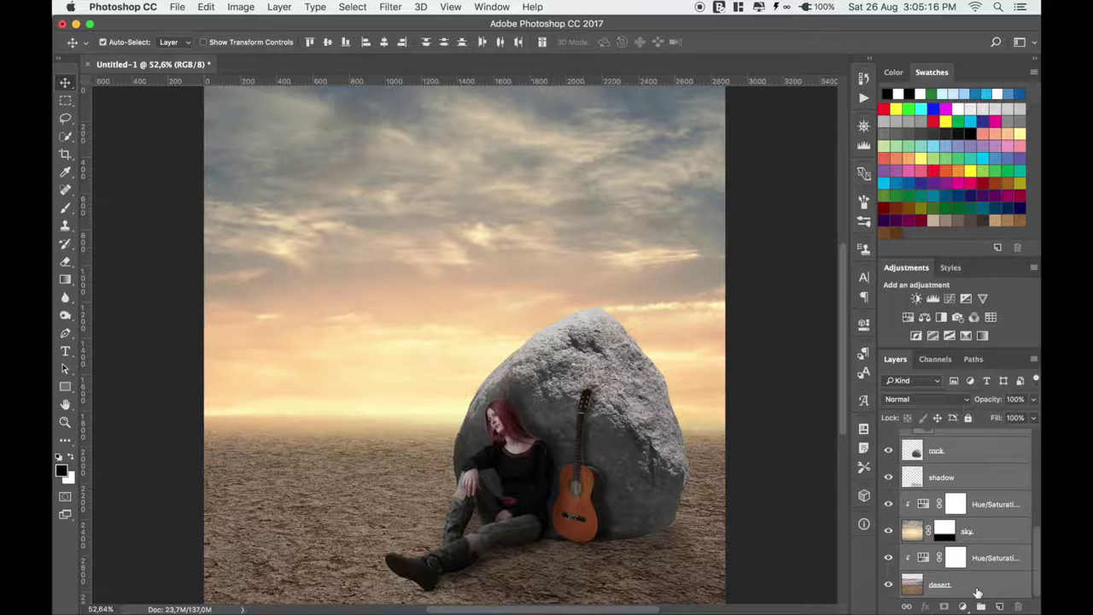
key("ctrl+g")
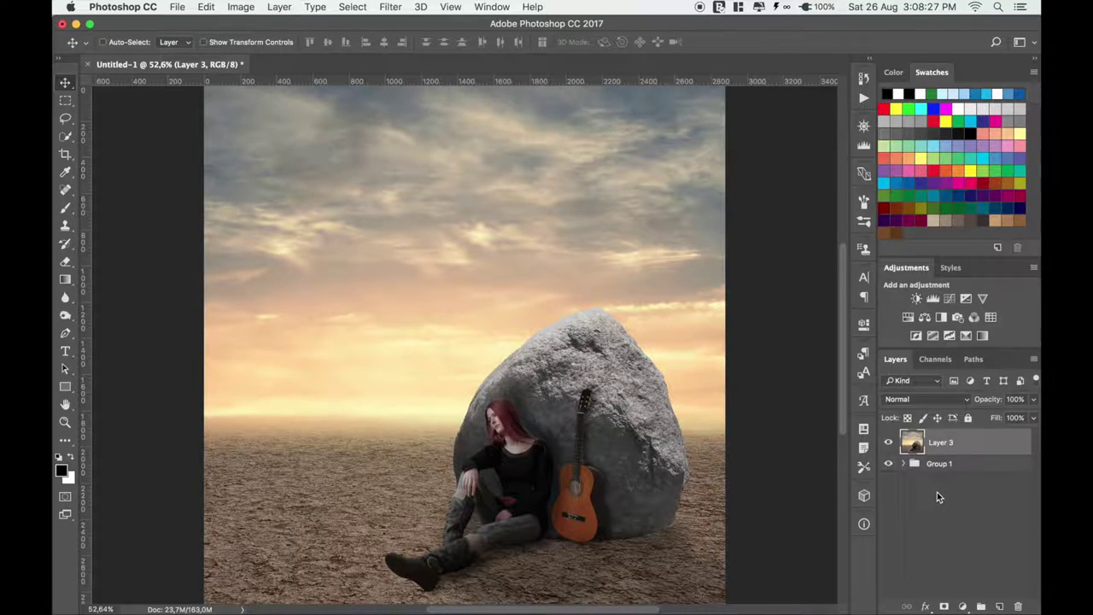
left_click(395, 8)
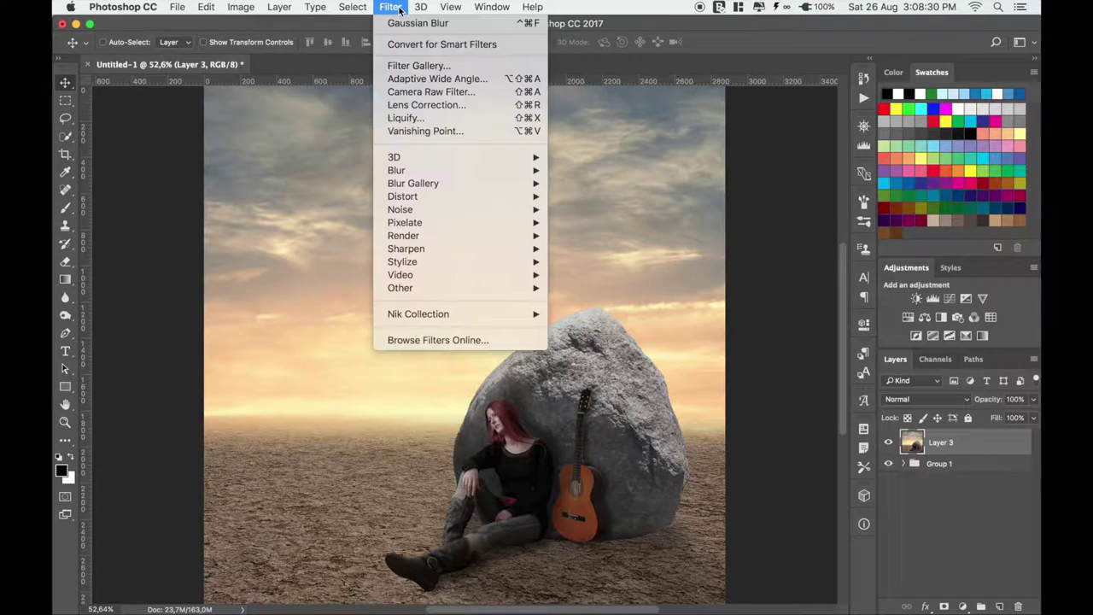
Step: In the Camera Raw filter, set Post Crop Vignetting to -18 and Dehaze to +20
left_click(492, 92)
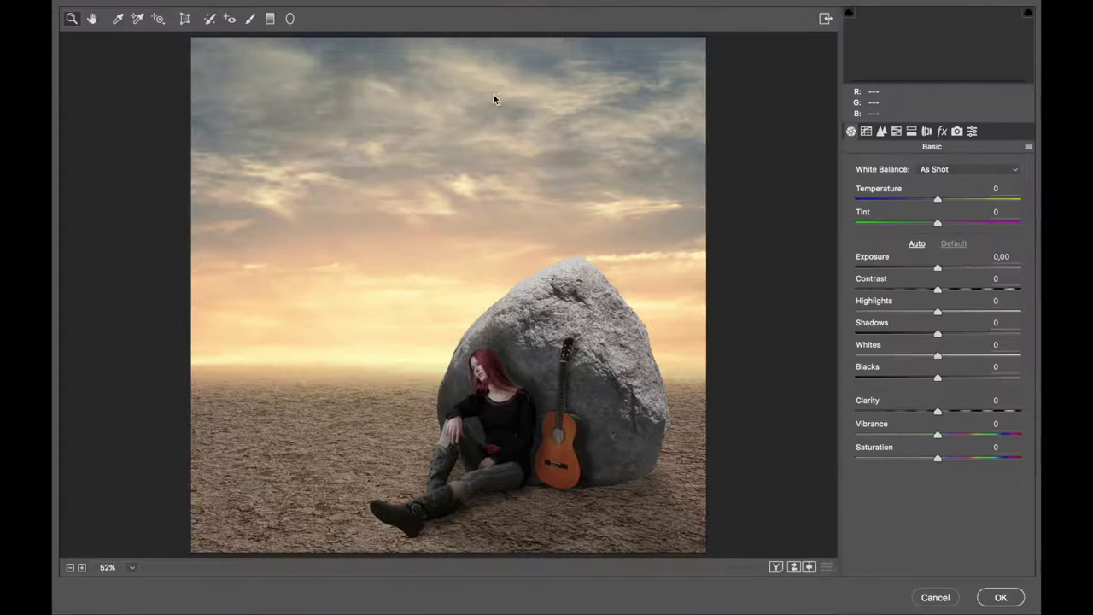
left_click(942, 131)
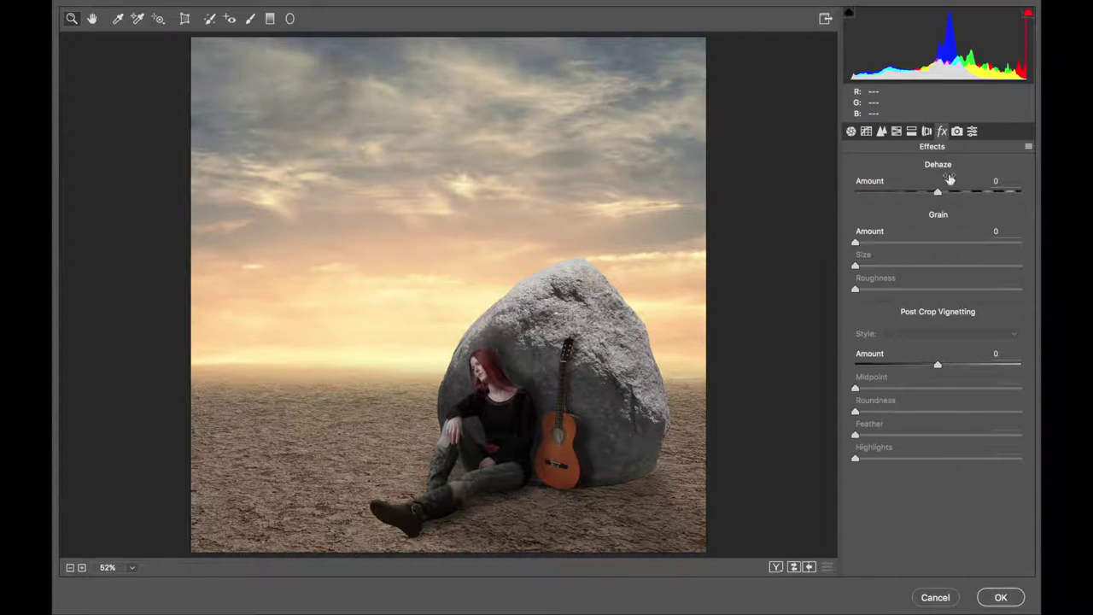
left_click_drag(937, 367, 922, 366)
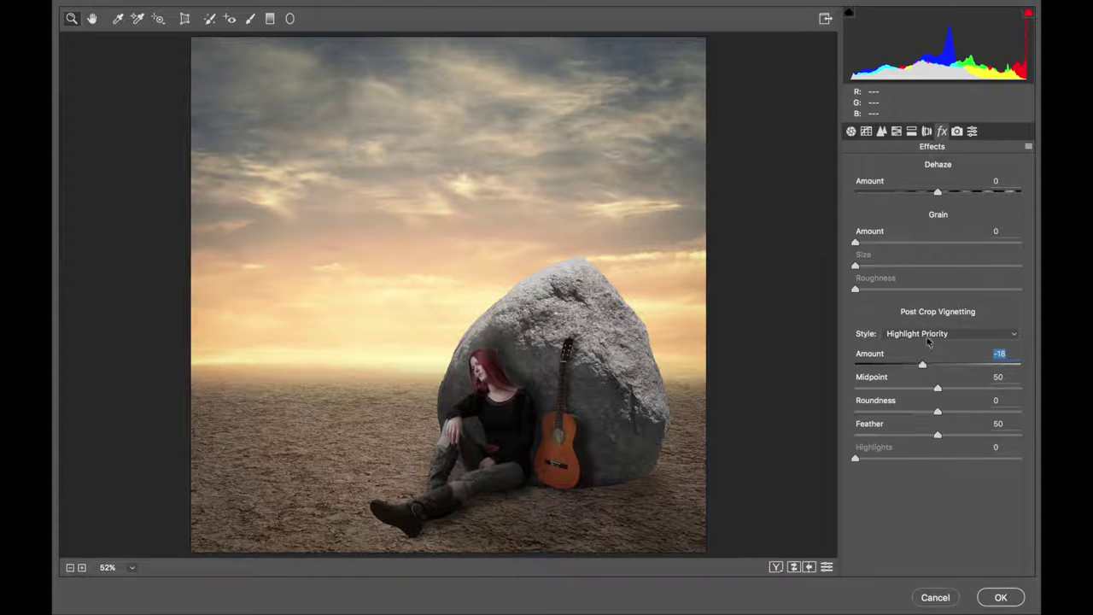
left_click_drag(914, 248, 909, 243)
mouse_move(937, 193)
left_mouse_down()
mouse_move(956, 193)
mouse_move(951, 214)
mouse_move(917, 212)
mouse_move(948, 191)
left_mouse_up()
left_click(911, 131)
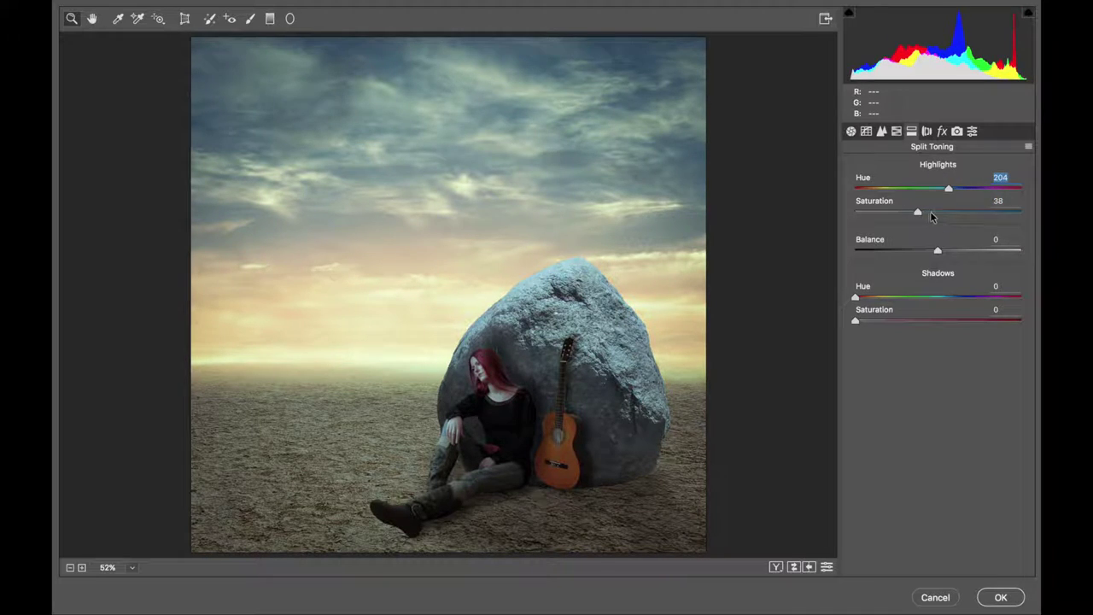
Step: Set split toning to highlights saturation 45, shadows hue 32 and balance -55
left_click(930, 214)
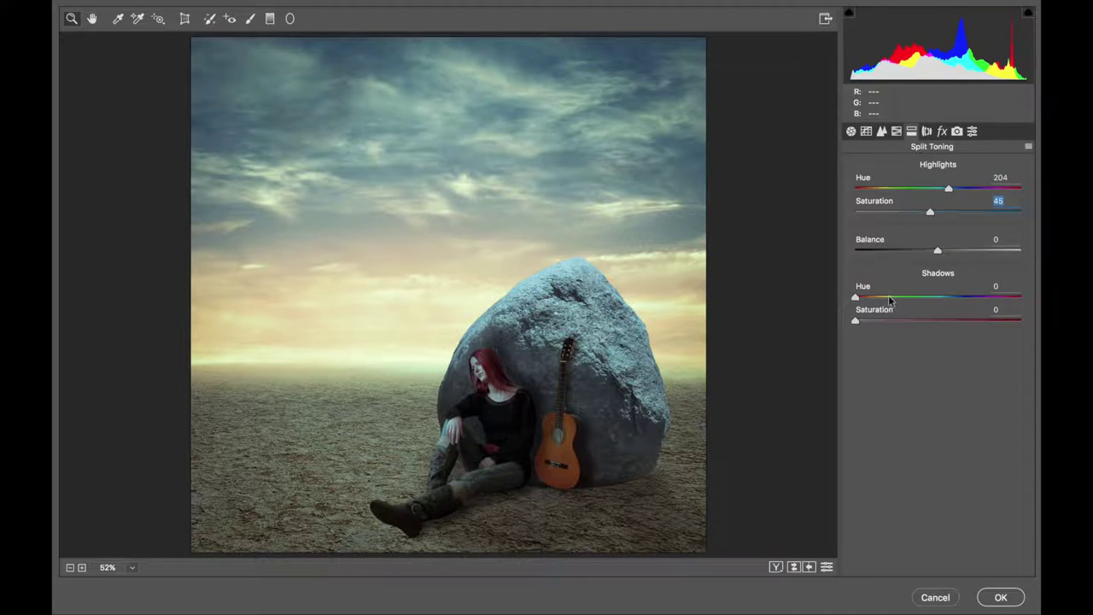
left_click_drag(889, 298, 879, 298)
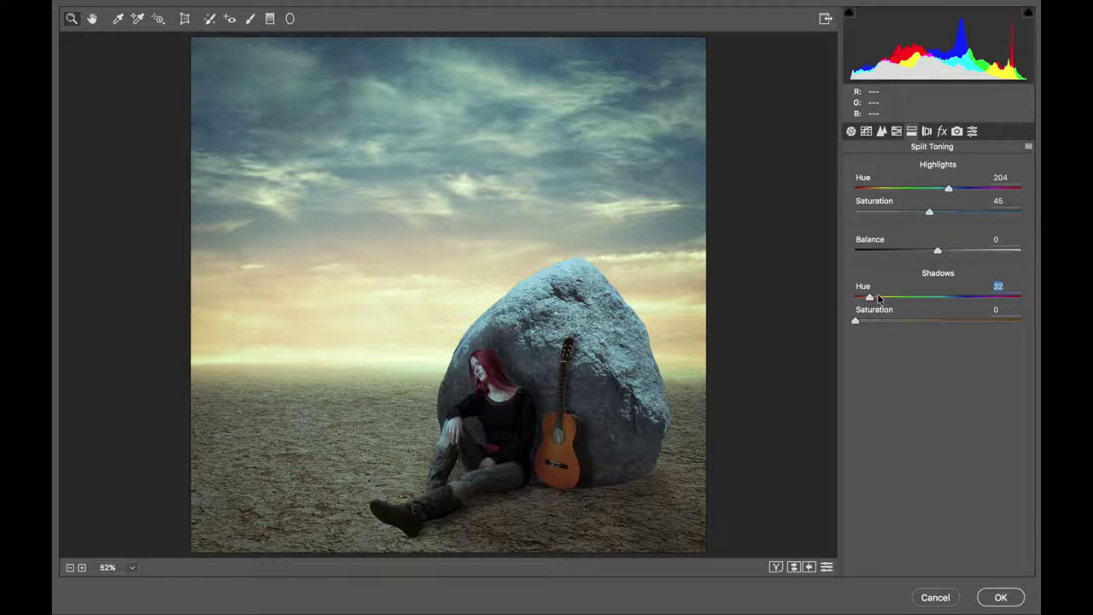
left_click_drag(937, 253, 892, 255)
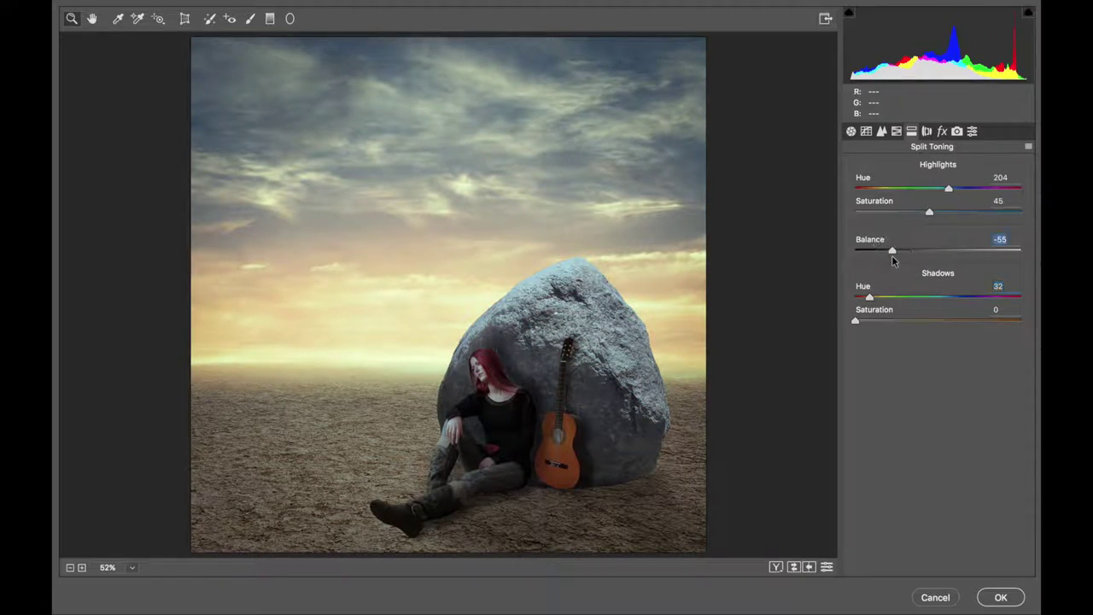
Step: Set HSL yellows to saturation +42 and luminance +10, and blues to saturation +23 and luminance -48
left_click(895, 131)
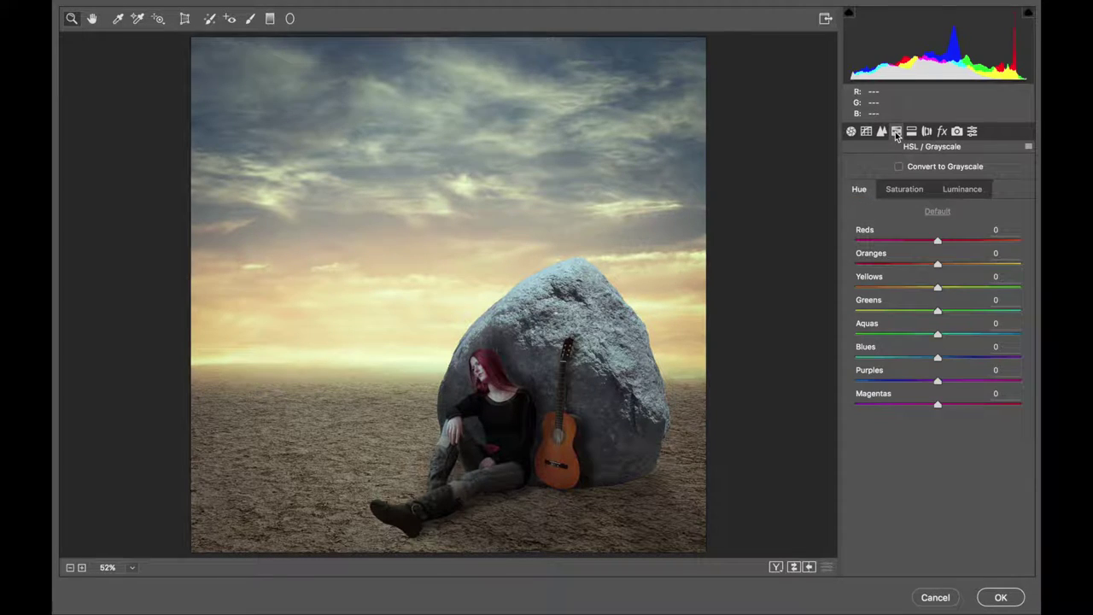
left_click(905, 191)
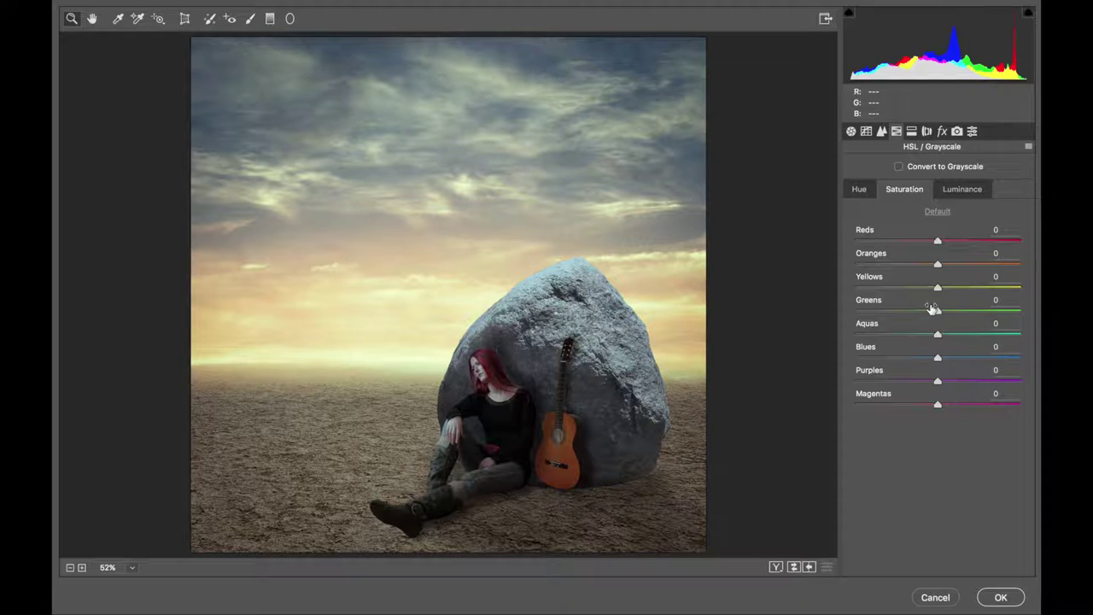
left_click_drag(938, 289, 982, 297)
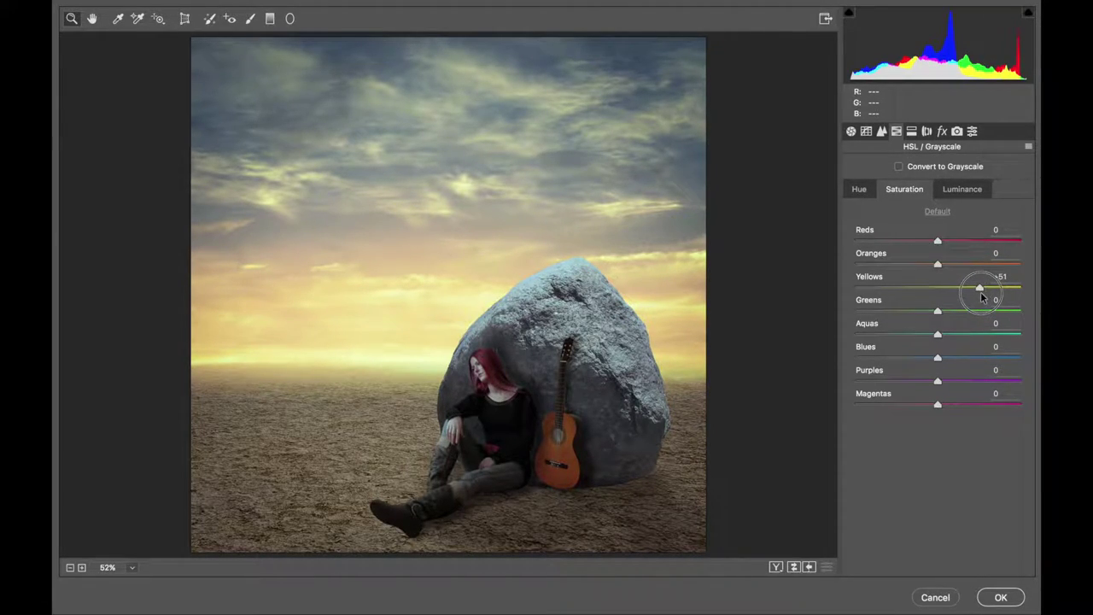
left_click(962, 190)
mouse_move(939, 288)
left_mouse_down()
mouse_move(908, 289)
mouse_move(947, 291)
left_mouse_up()
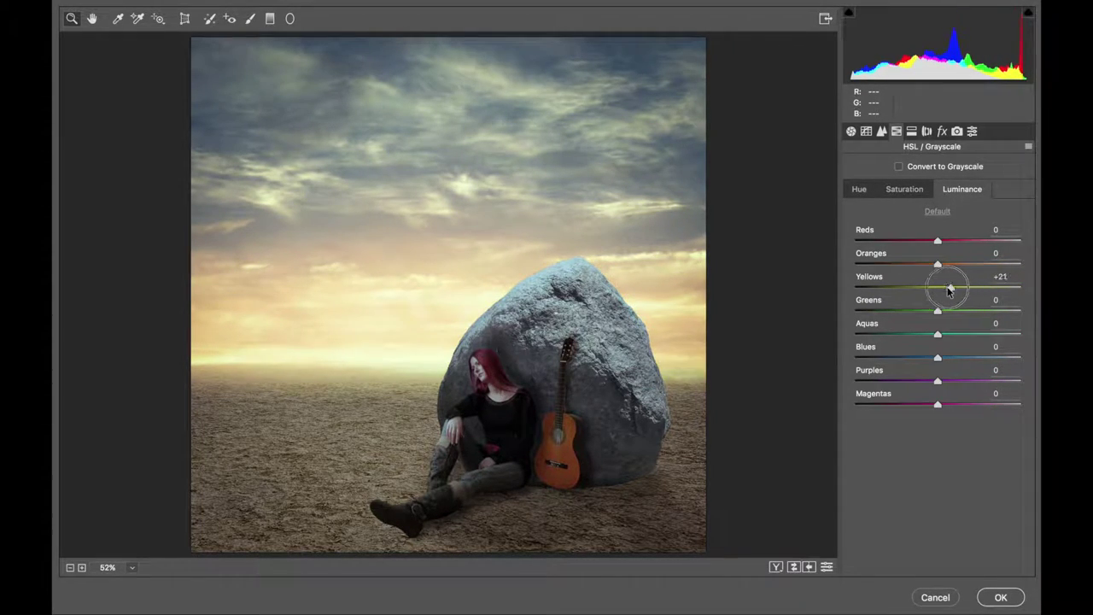
left_click(910, 191)
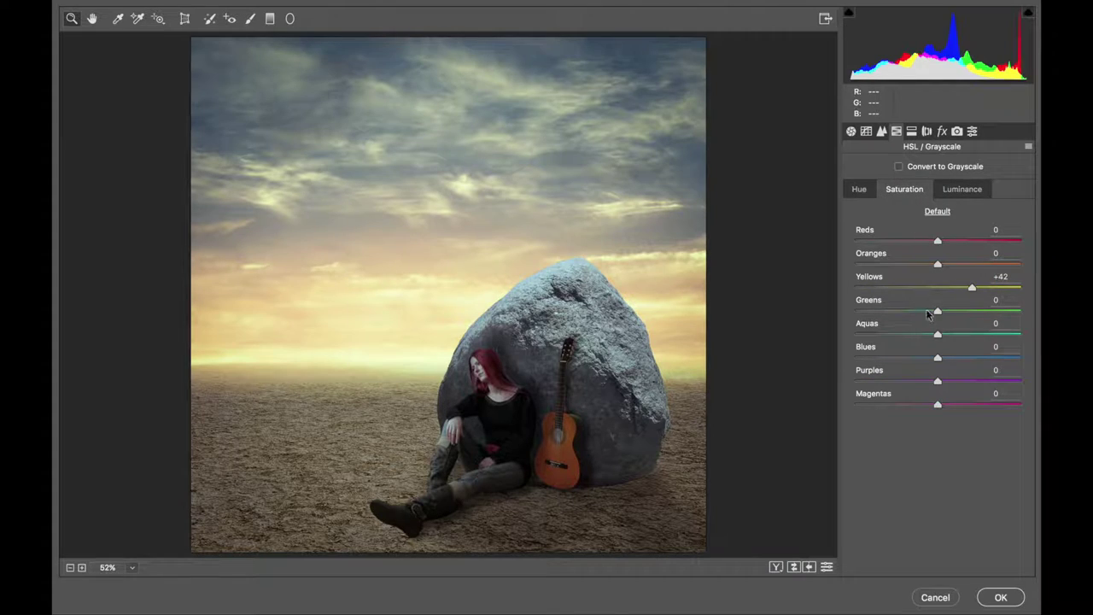
mouse_move(937, 357)
left_mouse_down()
mouse_move(968, 357)
mouse_move(898, 357)
left_mouse_up()
left_click(962, 189)
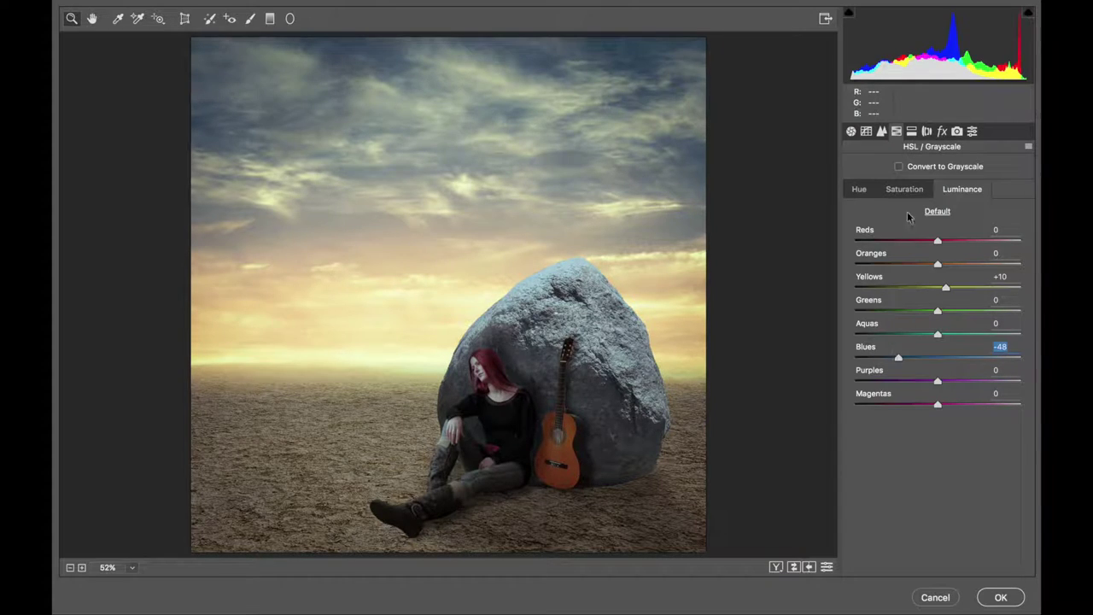
left_click(867, 131)
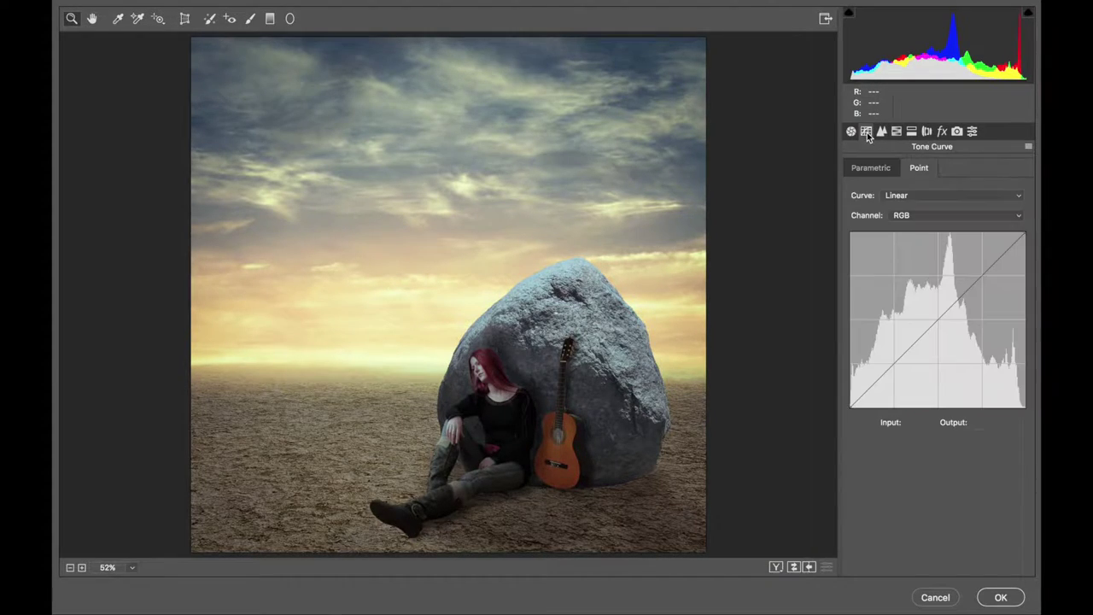
Step: Shape the point tone curve to 53→45 and 153→144, with the white point lowered to 245
left_click(919, 195)
mouse_move(851, 406)
left_mouse_down()
mouse_move(848, 394)
mouse_move(863, 387)
left_mouse_up()
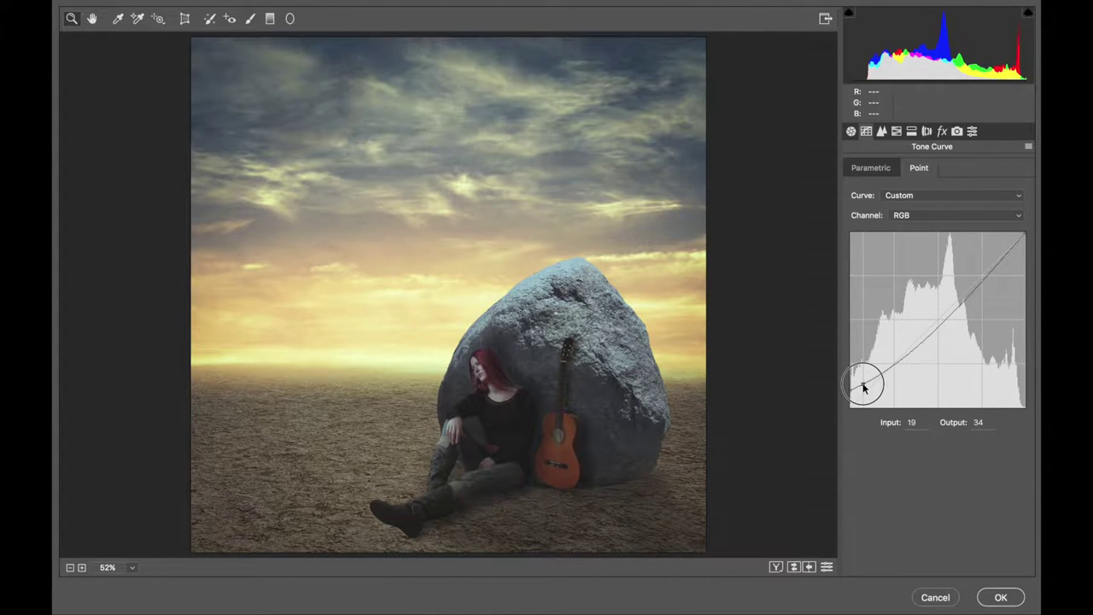
left_click_drag(864, 387, 863, 389)
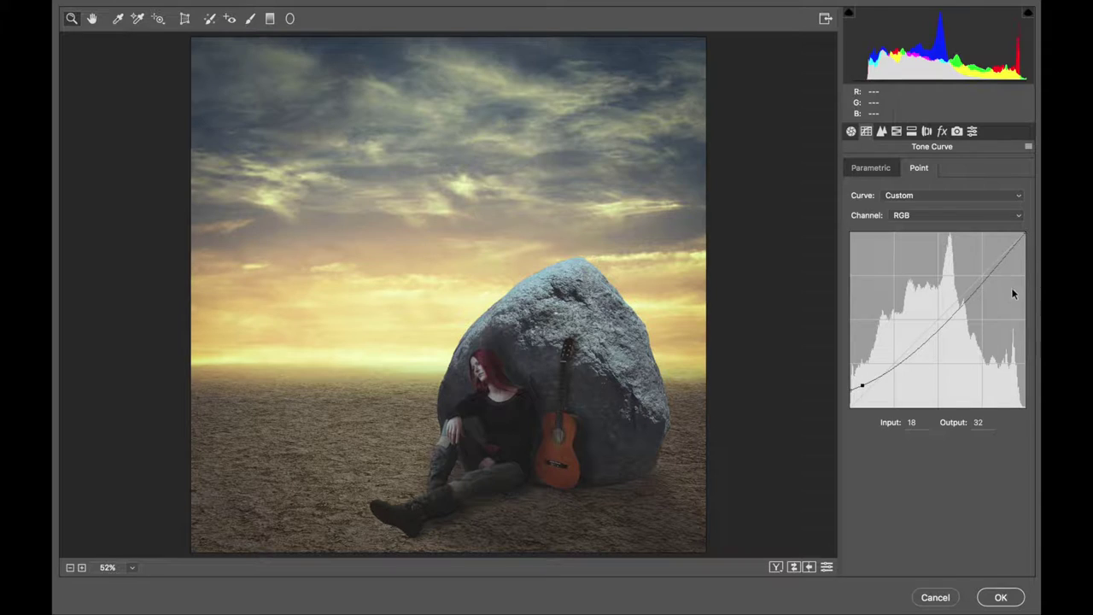
left_click_drag(954, 316, 953, 308)
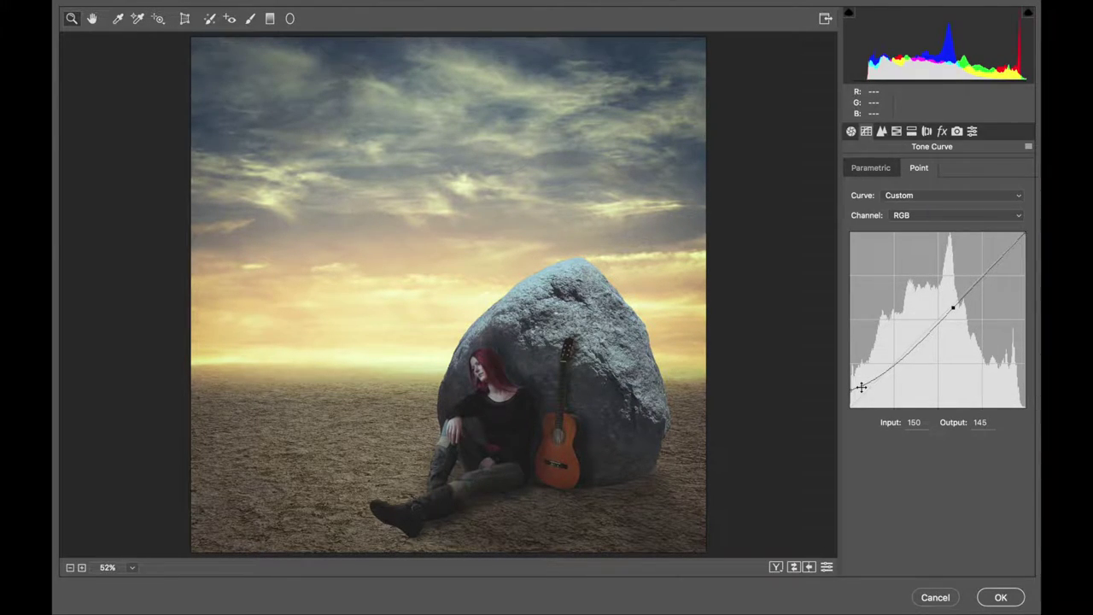
mouse_move(862, 387)
left_mouse_down()
mouse_move(882, 379)
mouse_move(849, 388)
left_mouse_up()
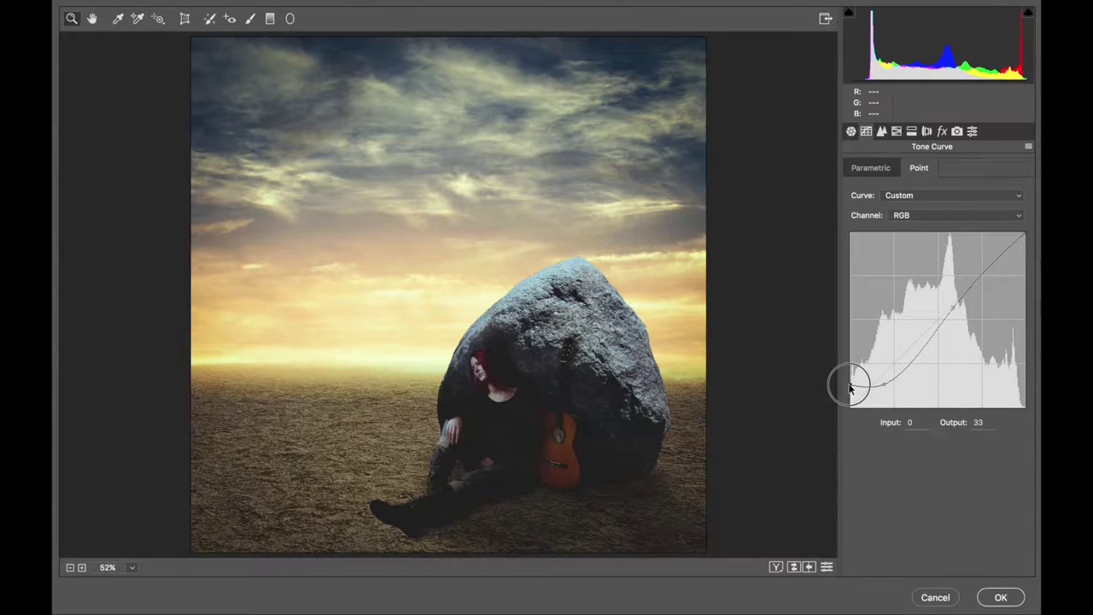
mouse_move(849, 389)
left_mouse_down()
mouse_move(883, 383)
mouse_move(884, 394)
mouse_move(886, 376)
left_mouse_up()
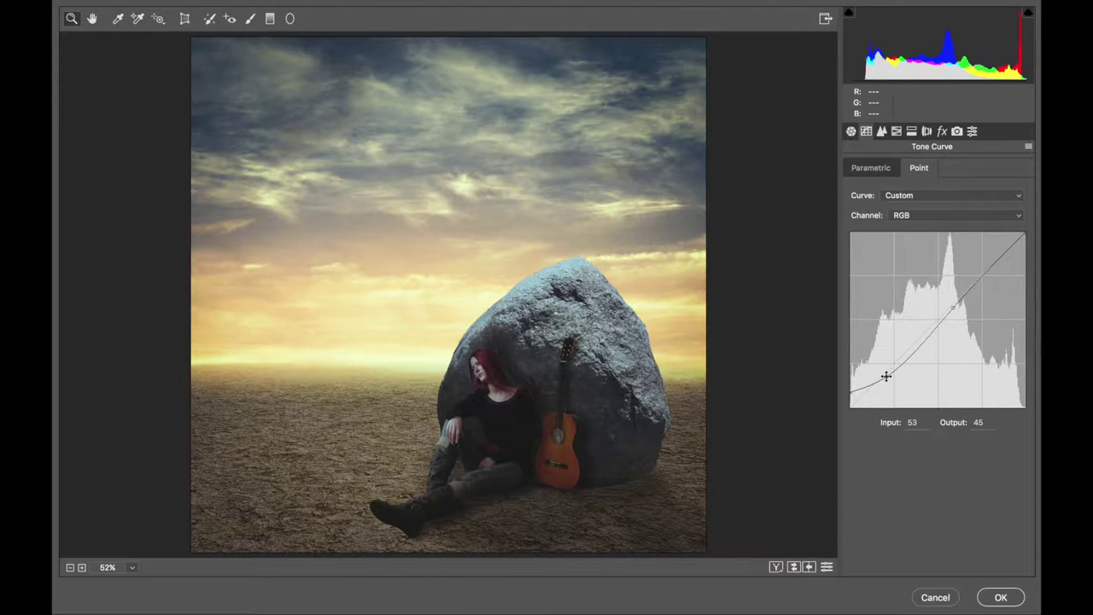
left_click(956, 309)
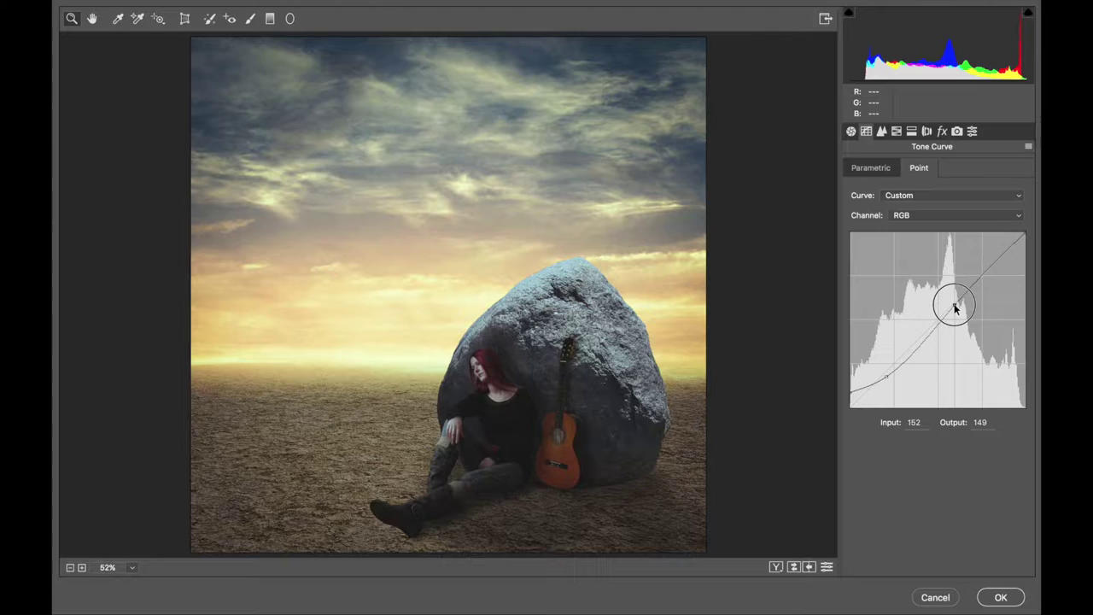
left_click_drag(956, 309, 955, 313)
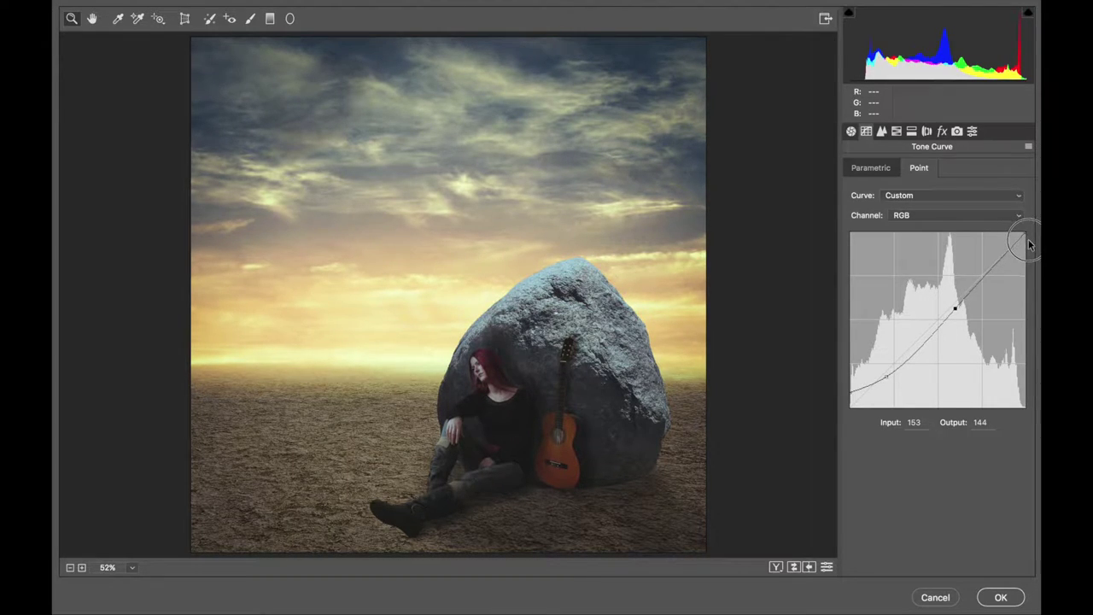
left_click_drag(1027, 239, 1029, 240)
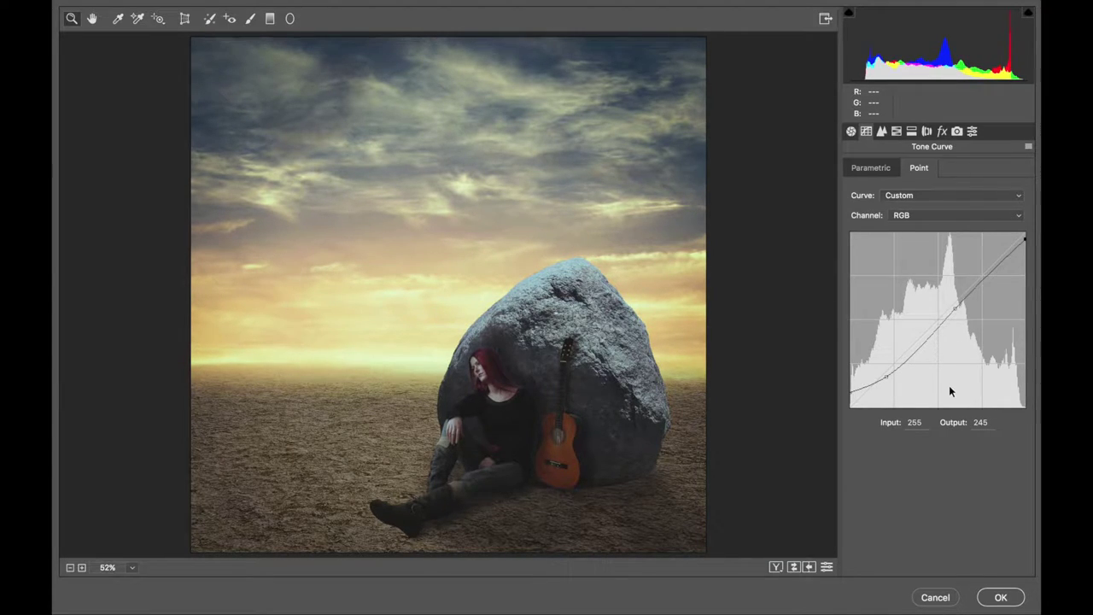
left_click(1001, 598)
Step: Set Basic Exposure +0.15, Contrast +25, Clarity +16 and Highlights -25, then apply the grade with OK
left_click(852, 132)
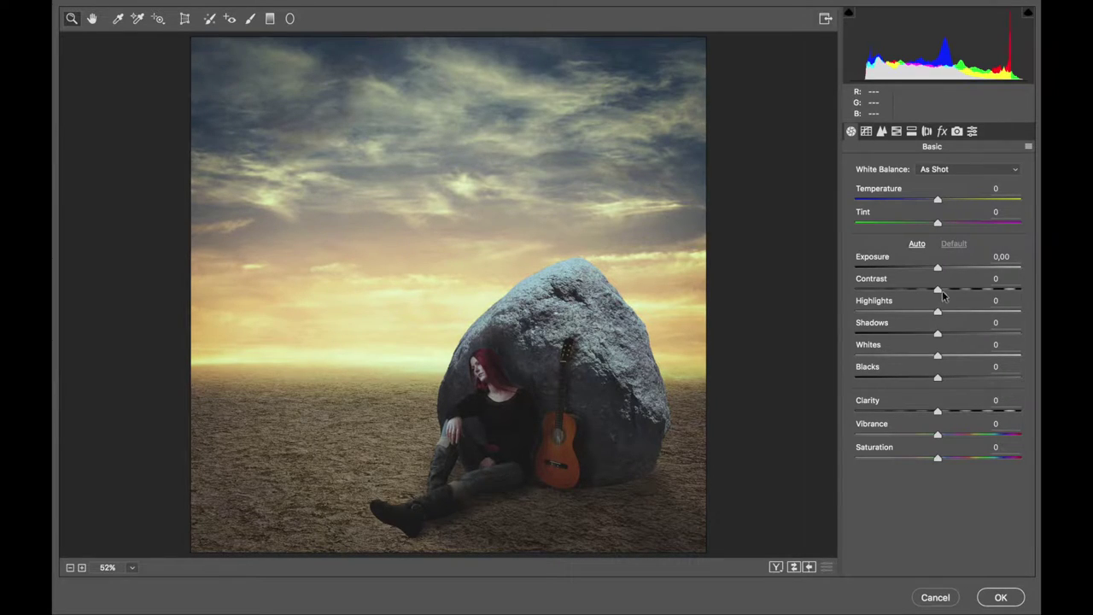
left_click_drag(942, 290, 958, 291)
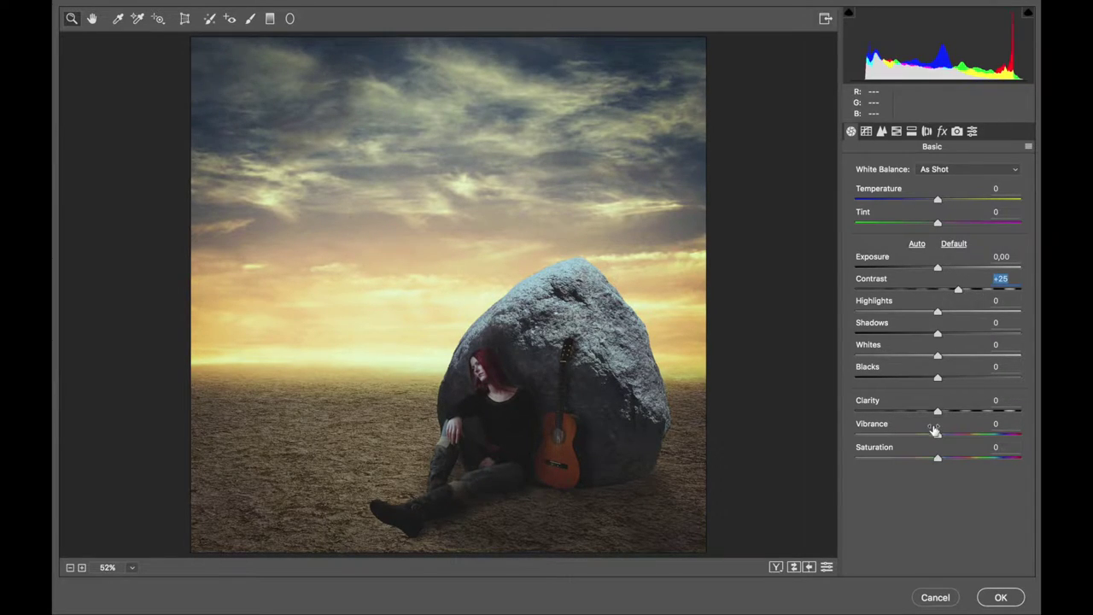
left_click_drag(938, 411, 955, 416)
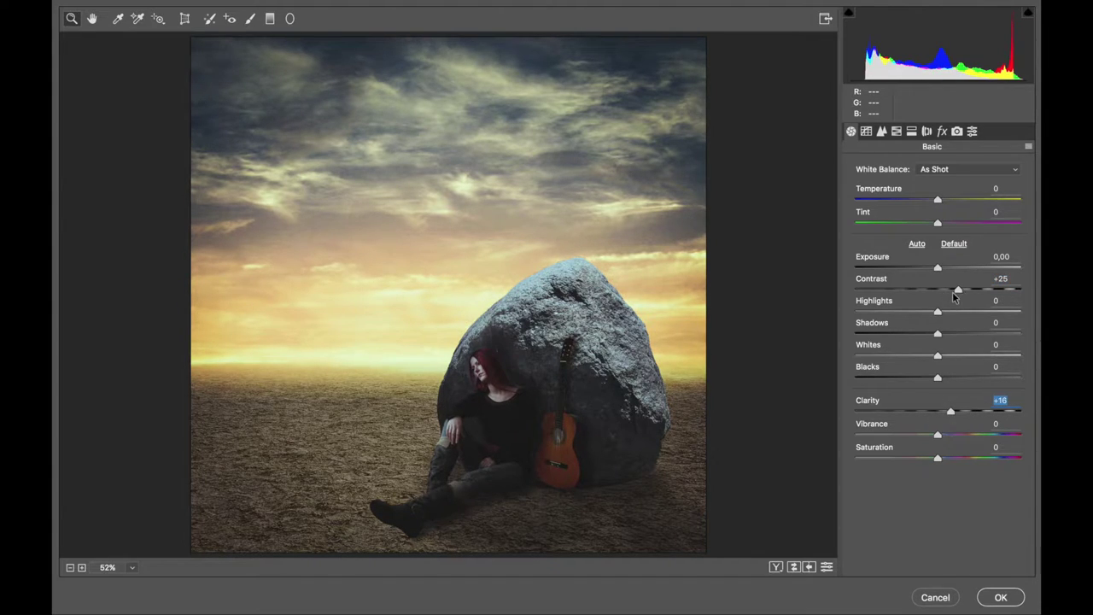
left_click_drag(937, 268, 942, 270)
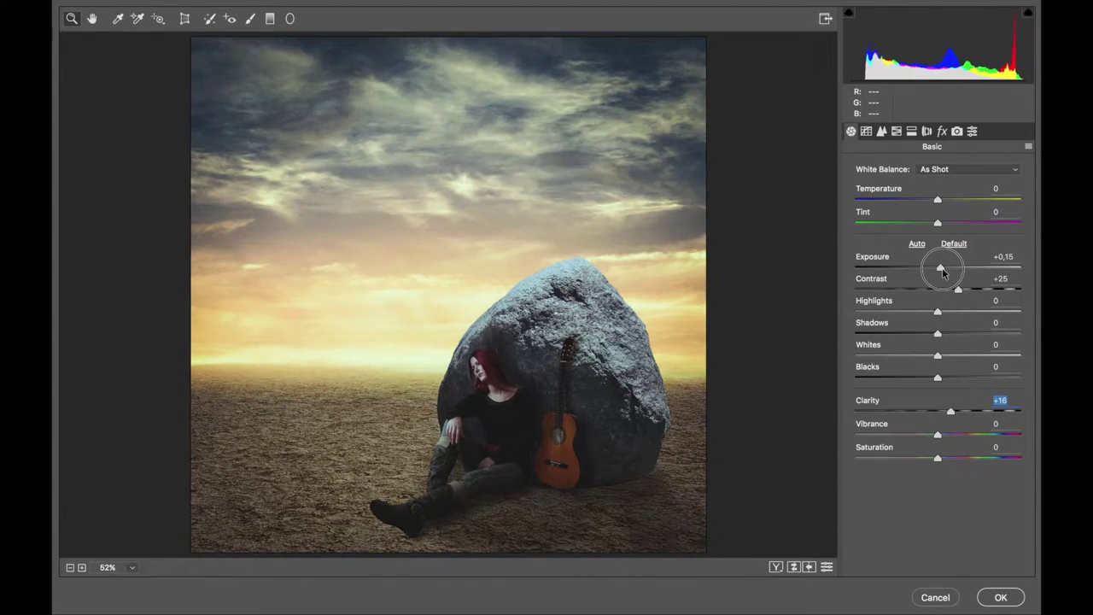
mouse_move(938, 312)
left_mouse_down()
mouse_move(909, 316)
mouse_move(960, 334)
mouse_move(922, 356)
mouse_move(947, 378)
left_mouse_up()
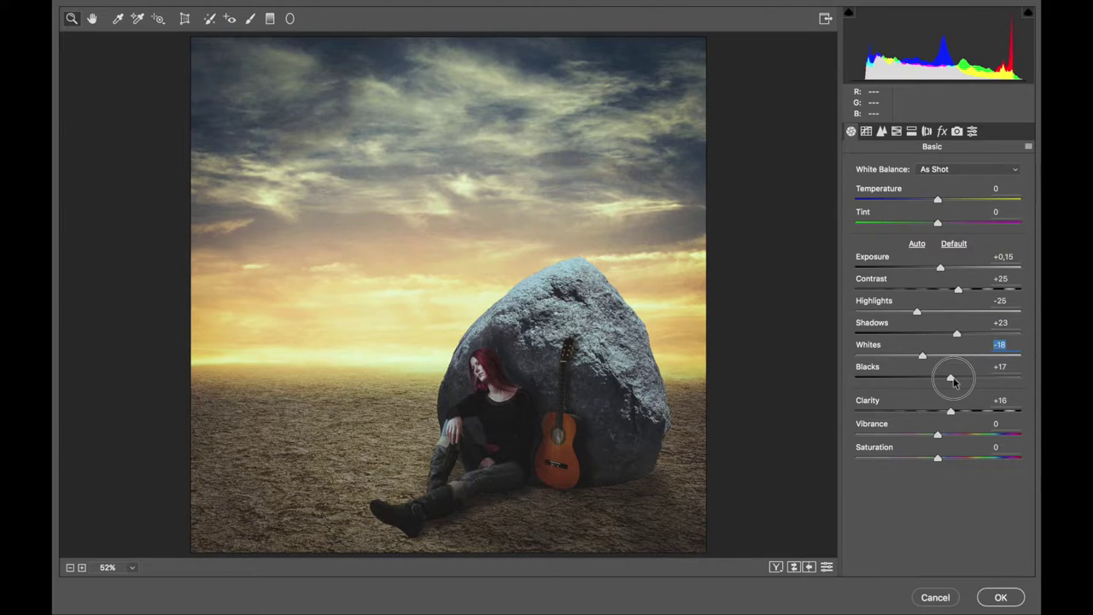
left_click(1000, 597)
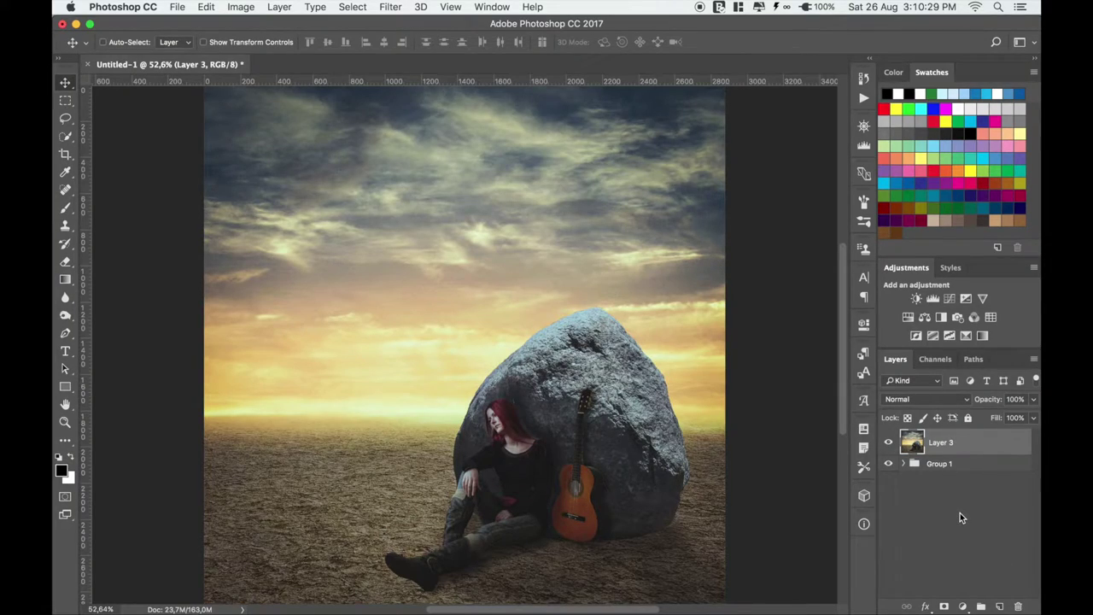